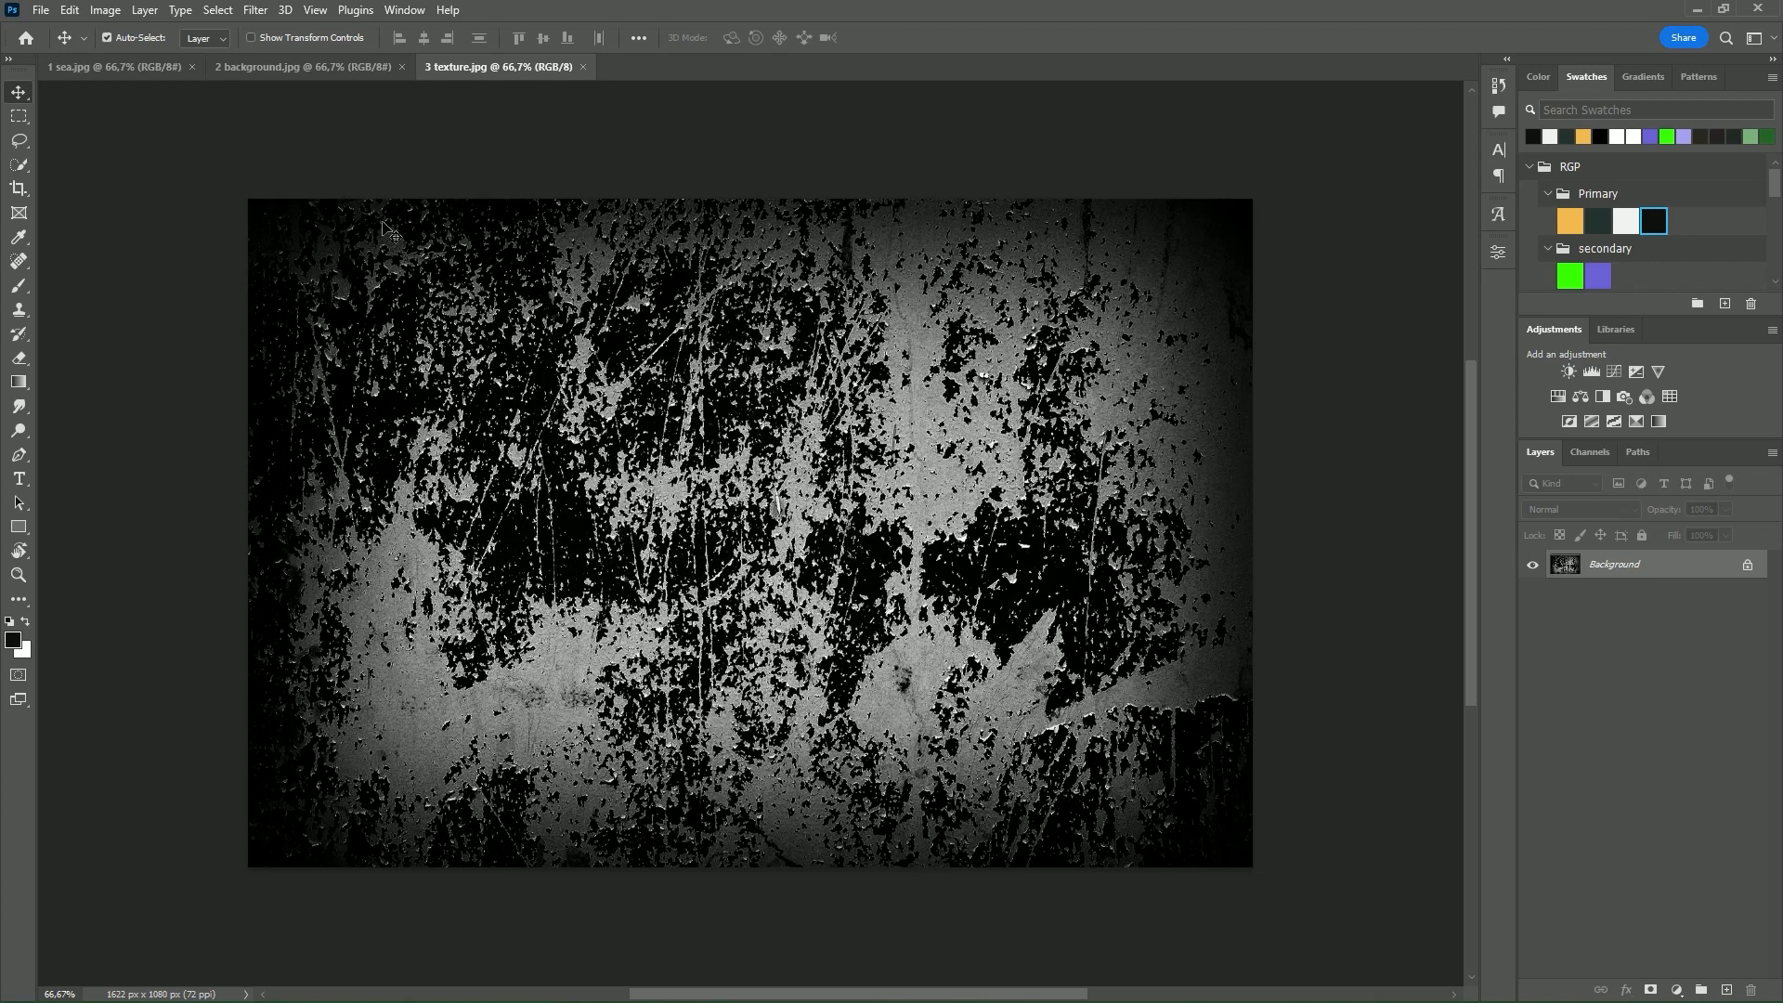
Step: In the 1 sea.jpg document, add the text NOUNTAINS over the hillside
{"action": "left_click", "coordinate": [171, 65]}
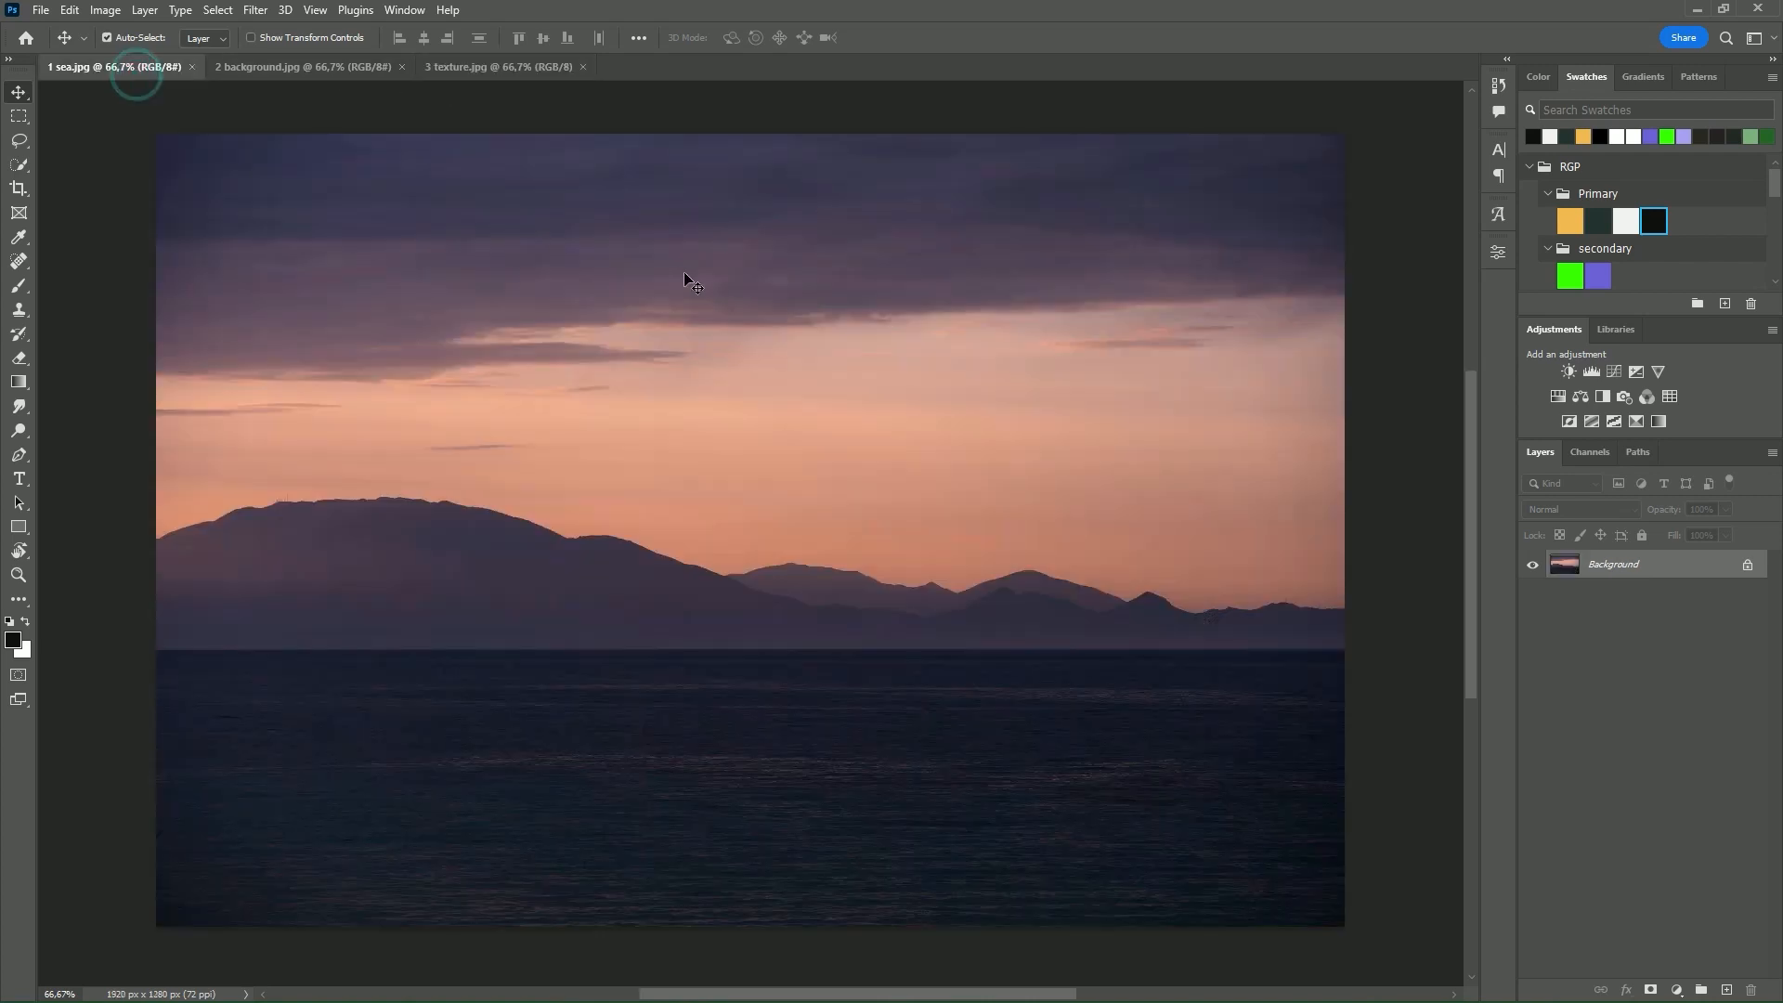
{"action": "left_click", "coordinate": [19, 480]}
{"action": "left_click", "coordinate": [495, 531]}
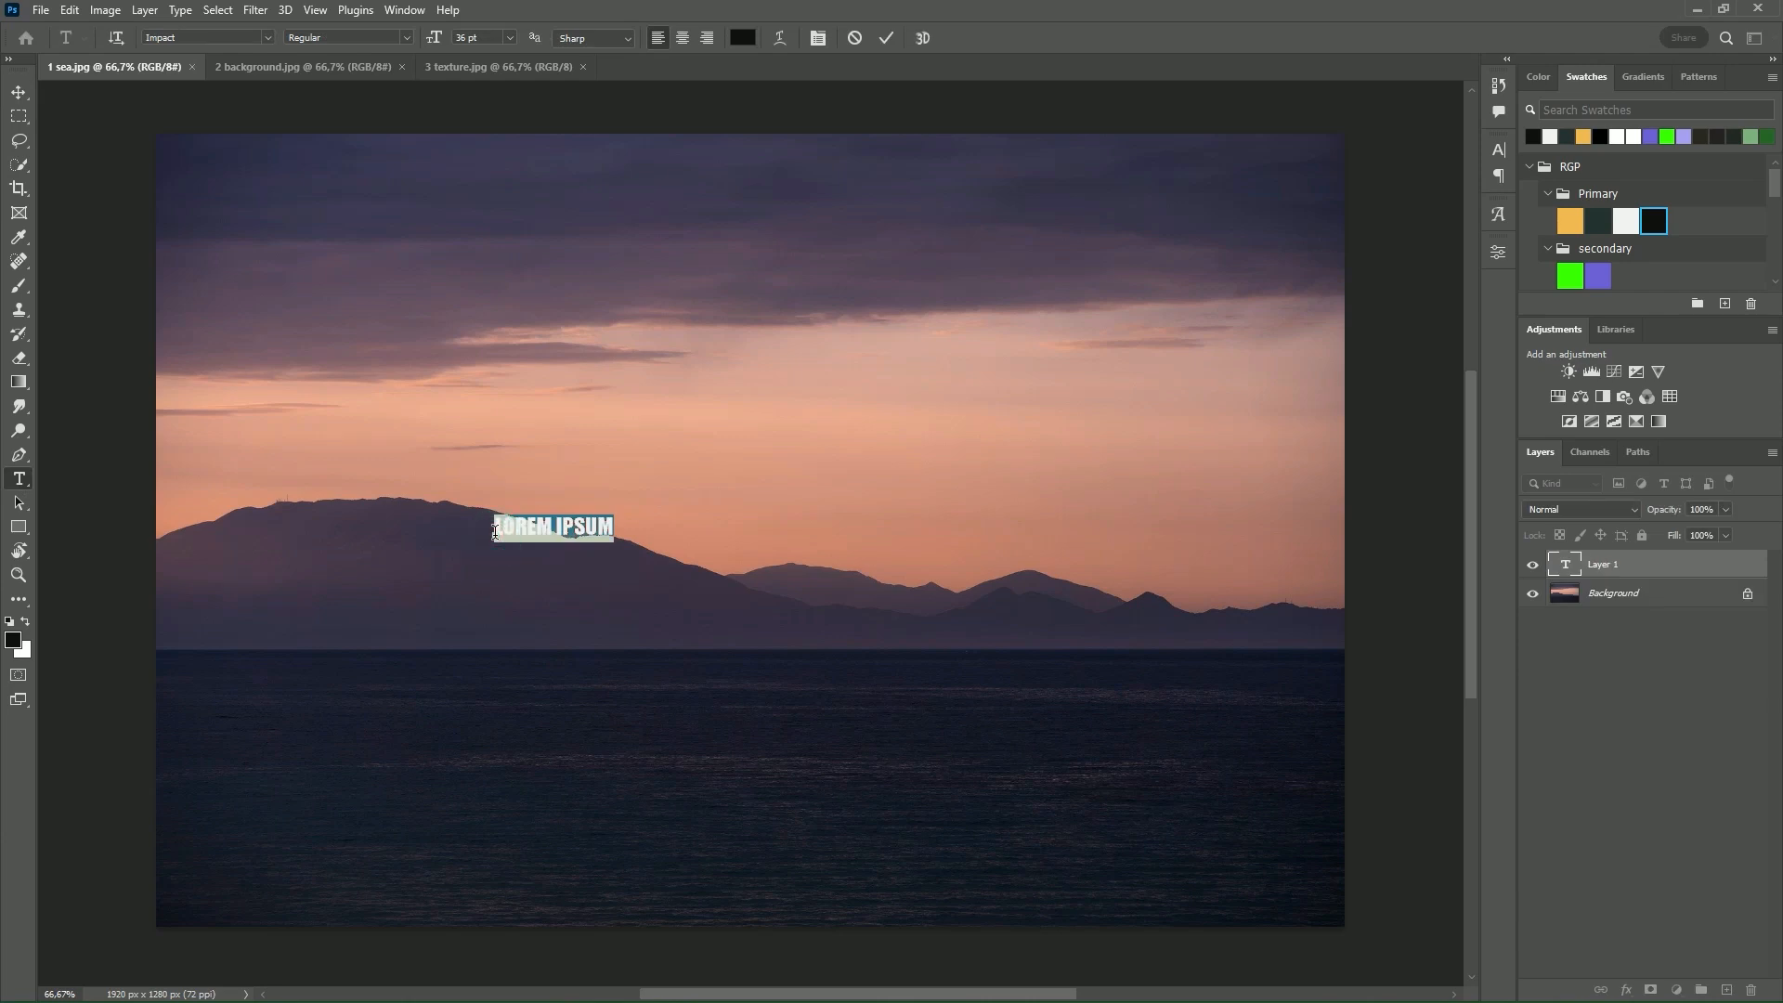
{"action": "type", "text": "NOuntains"}
{"action": "left_click", "coordinate": [18, 92]}
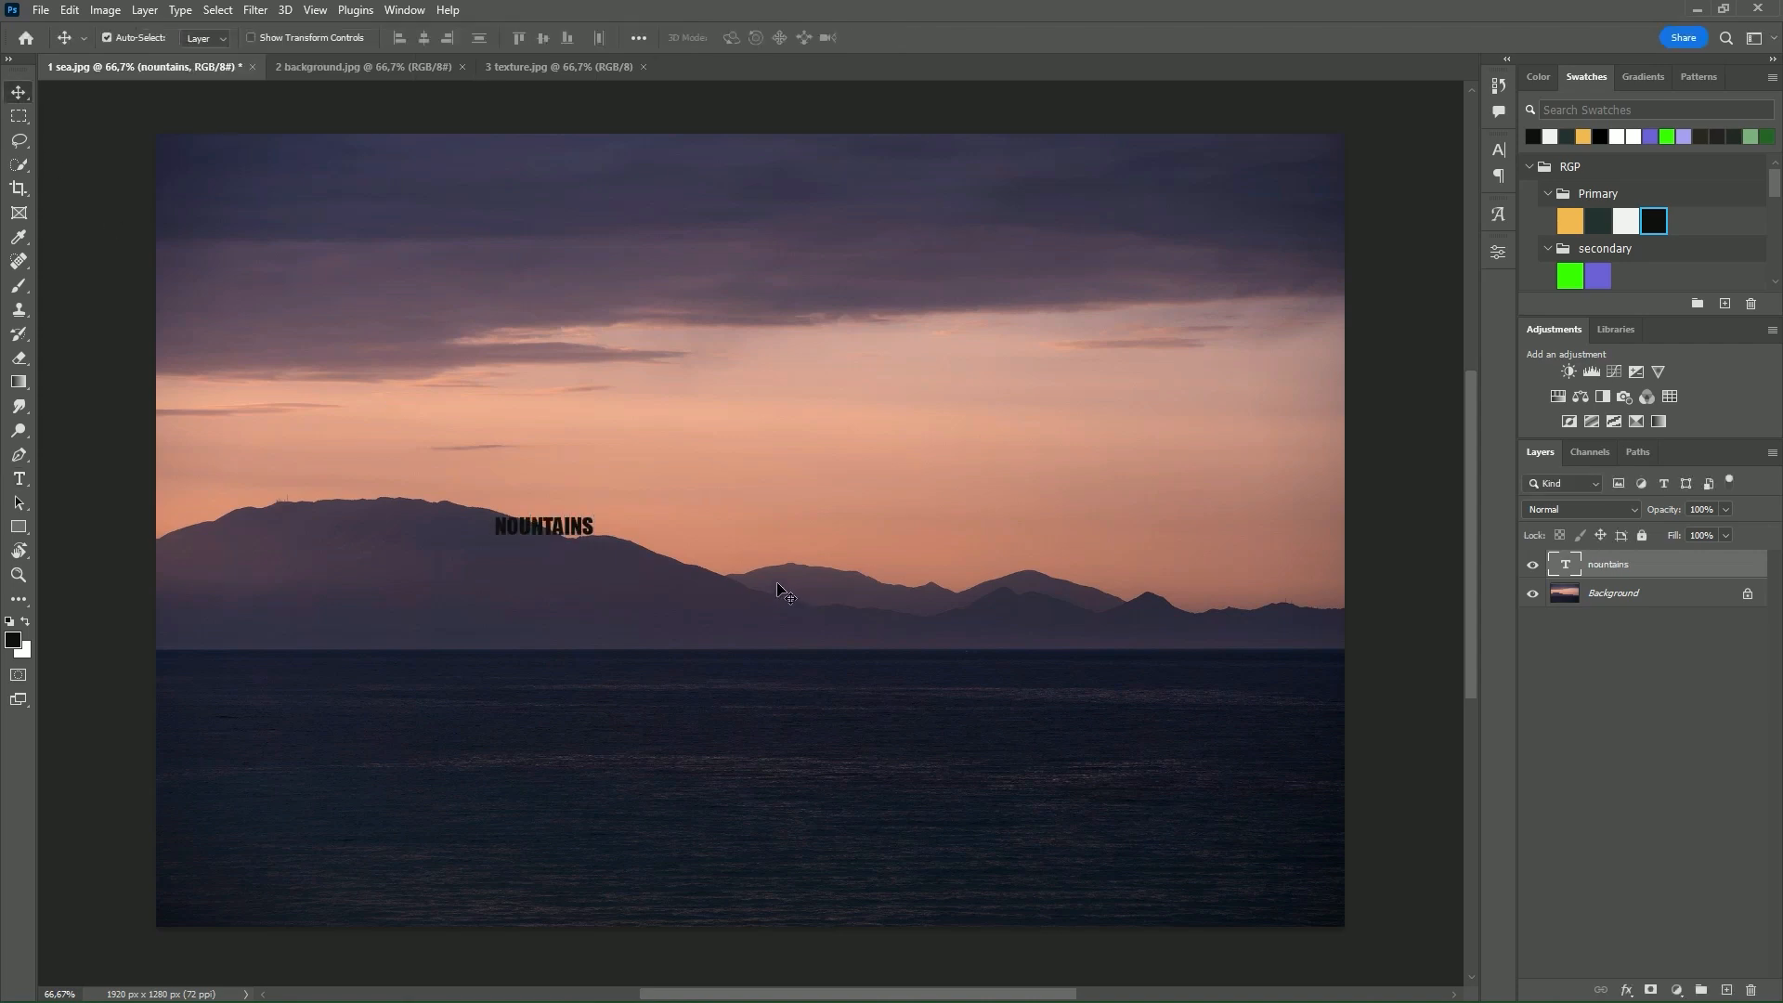
Step: Enlarge the text to about 663% and centre it horizontally, with the letters' base near the waterline
{"action": "key", "text": "ctrl+t"}
{"action": "left_click_drag", "start_coordinate": [594, 538], "coordinate": [1144, 695]}
{"action": "left_click_drag", "start_coordinate": [997, 664], "coordinate": [932, 669]}
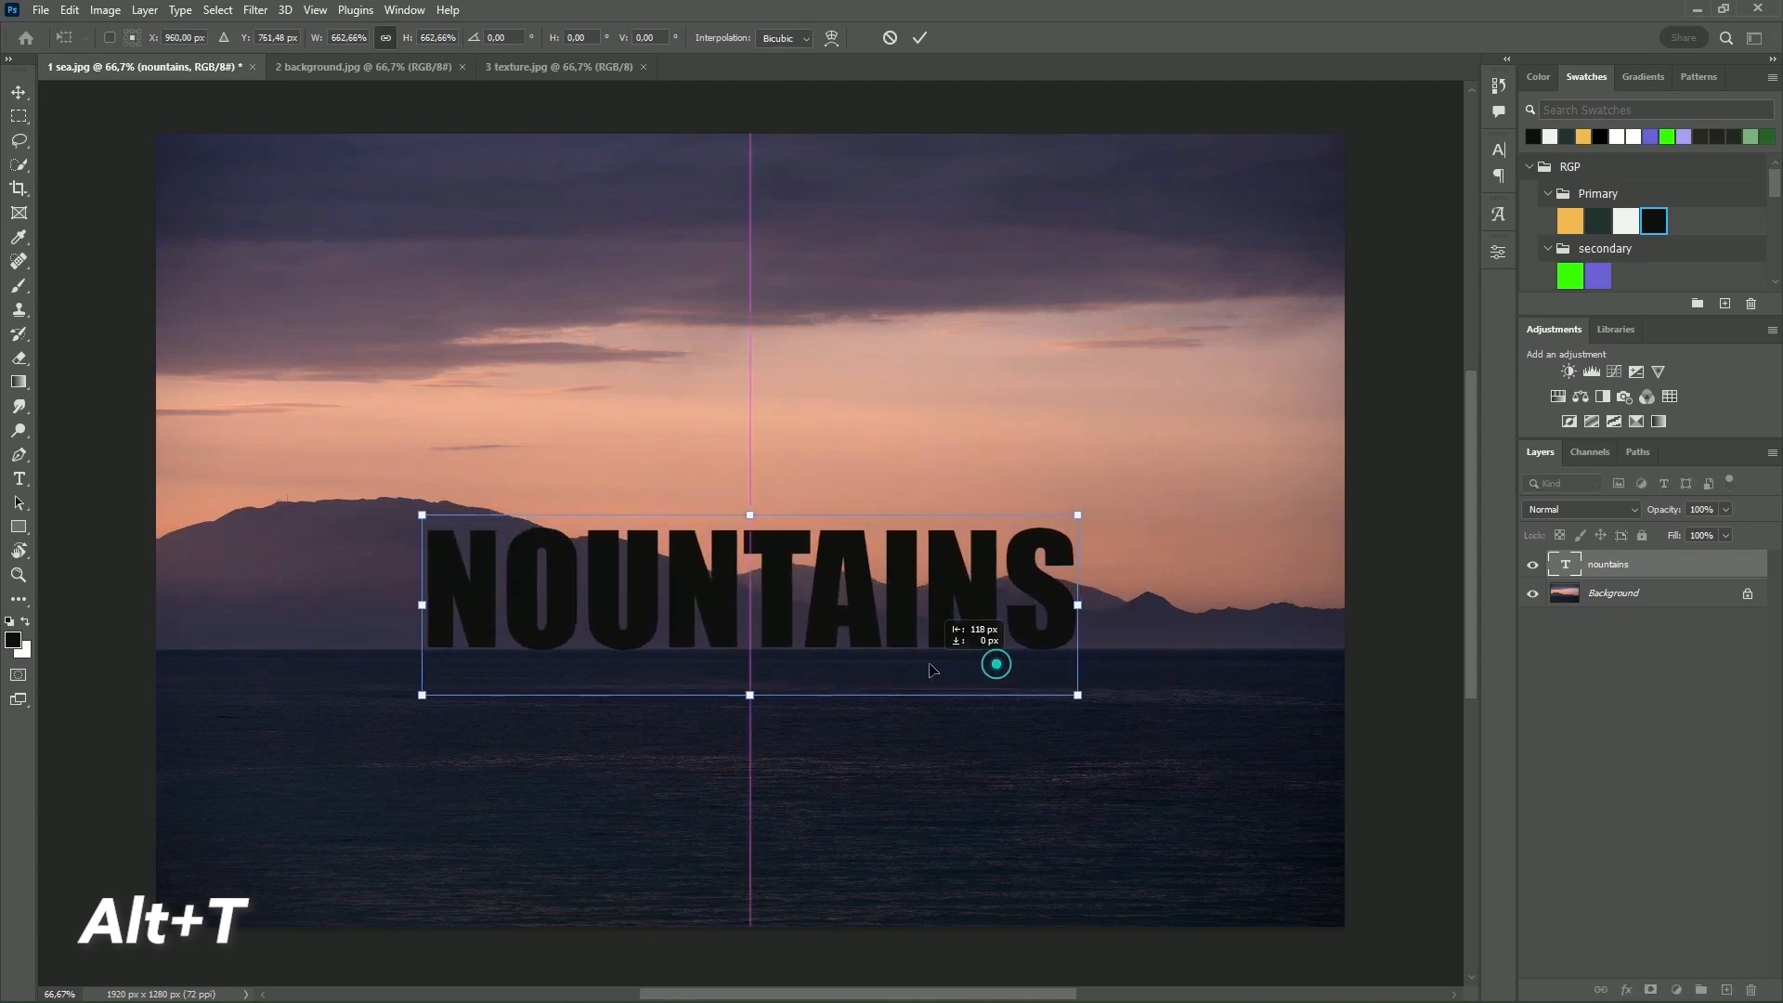
{"action": "key", "text": "Return"}
Step: Correct the text's first letter to M so it reads MOUNTAINS, and recentre the word horizontally
{"action": "double_click", "coordinate": [432, 582]}
{"action": "left_click_drag", "start_coordinate": [503, 589], "coordinate": [382, 591]}
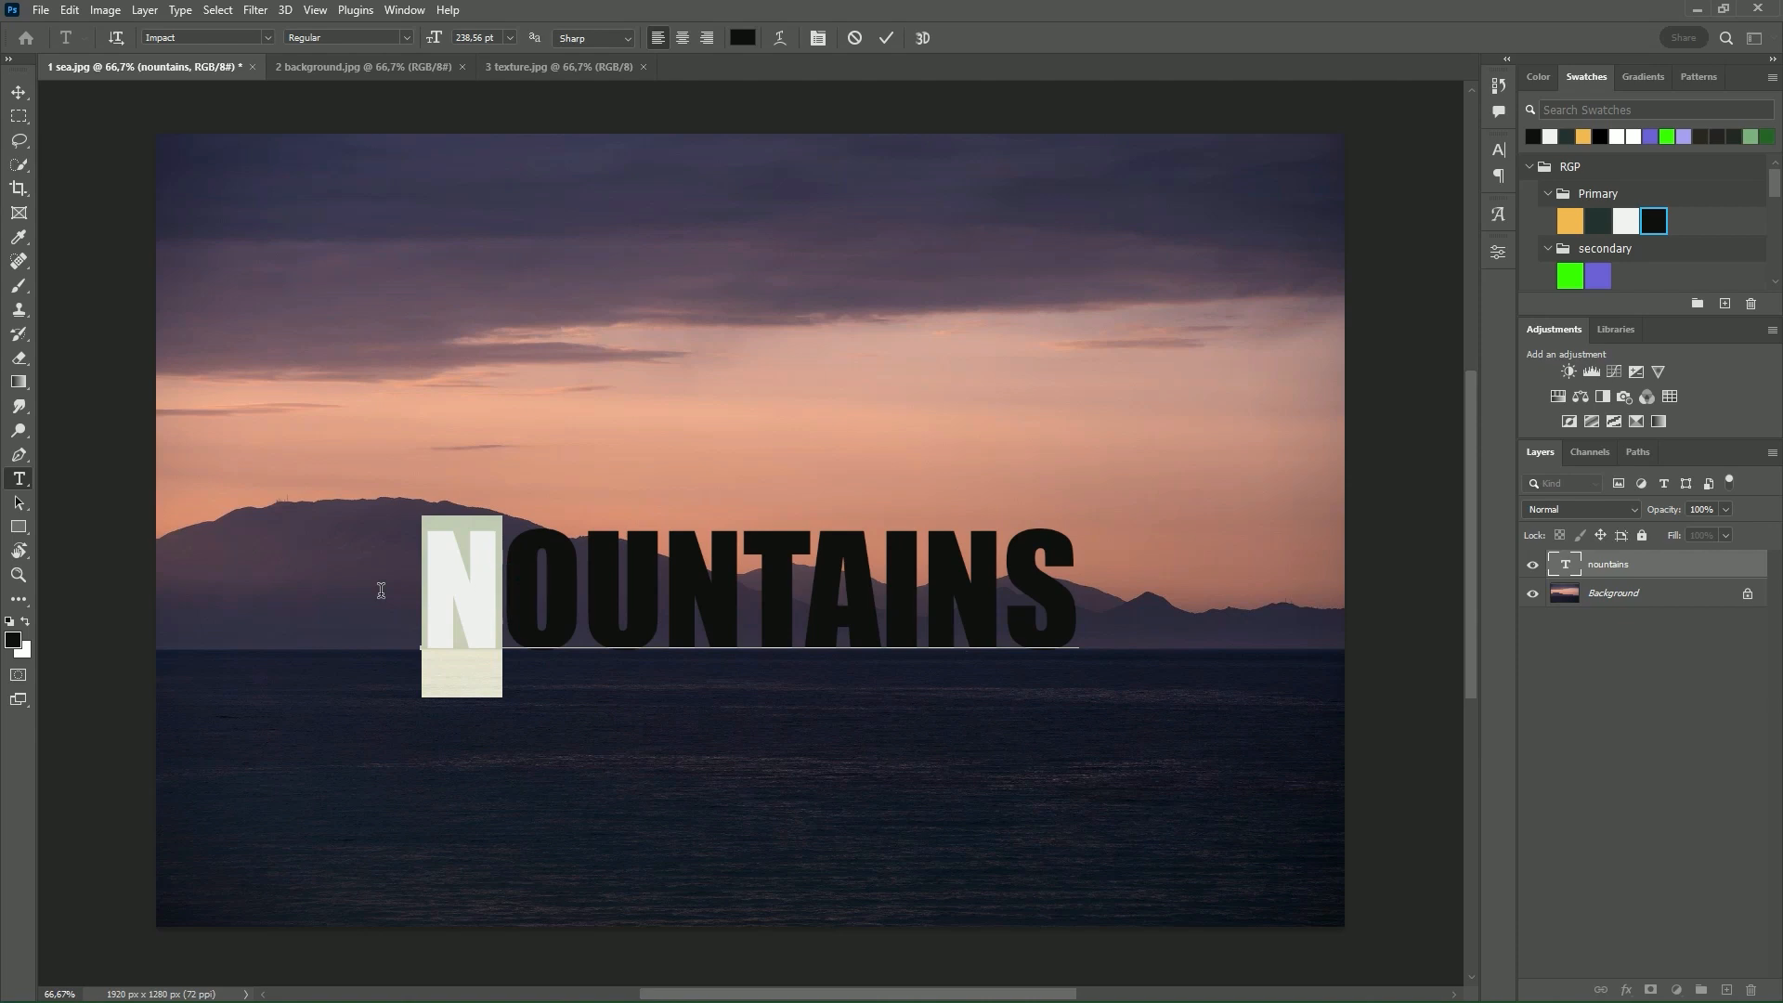
{"action": "type", "text": "M"}
{"action": "left_click", "coordinate": [18, 93]}
{"action": "left_click_drag", "start_coordinate": [803, 595], "coordinate": [788, 595]}
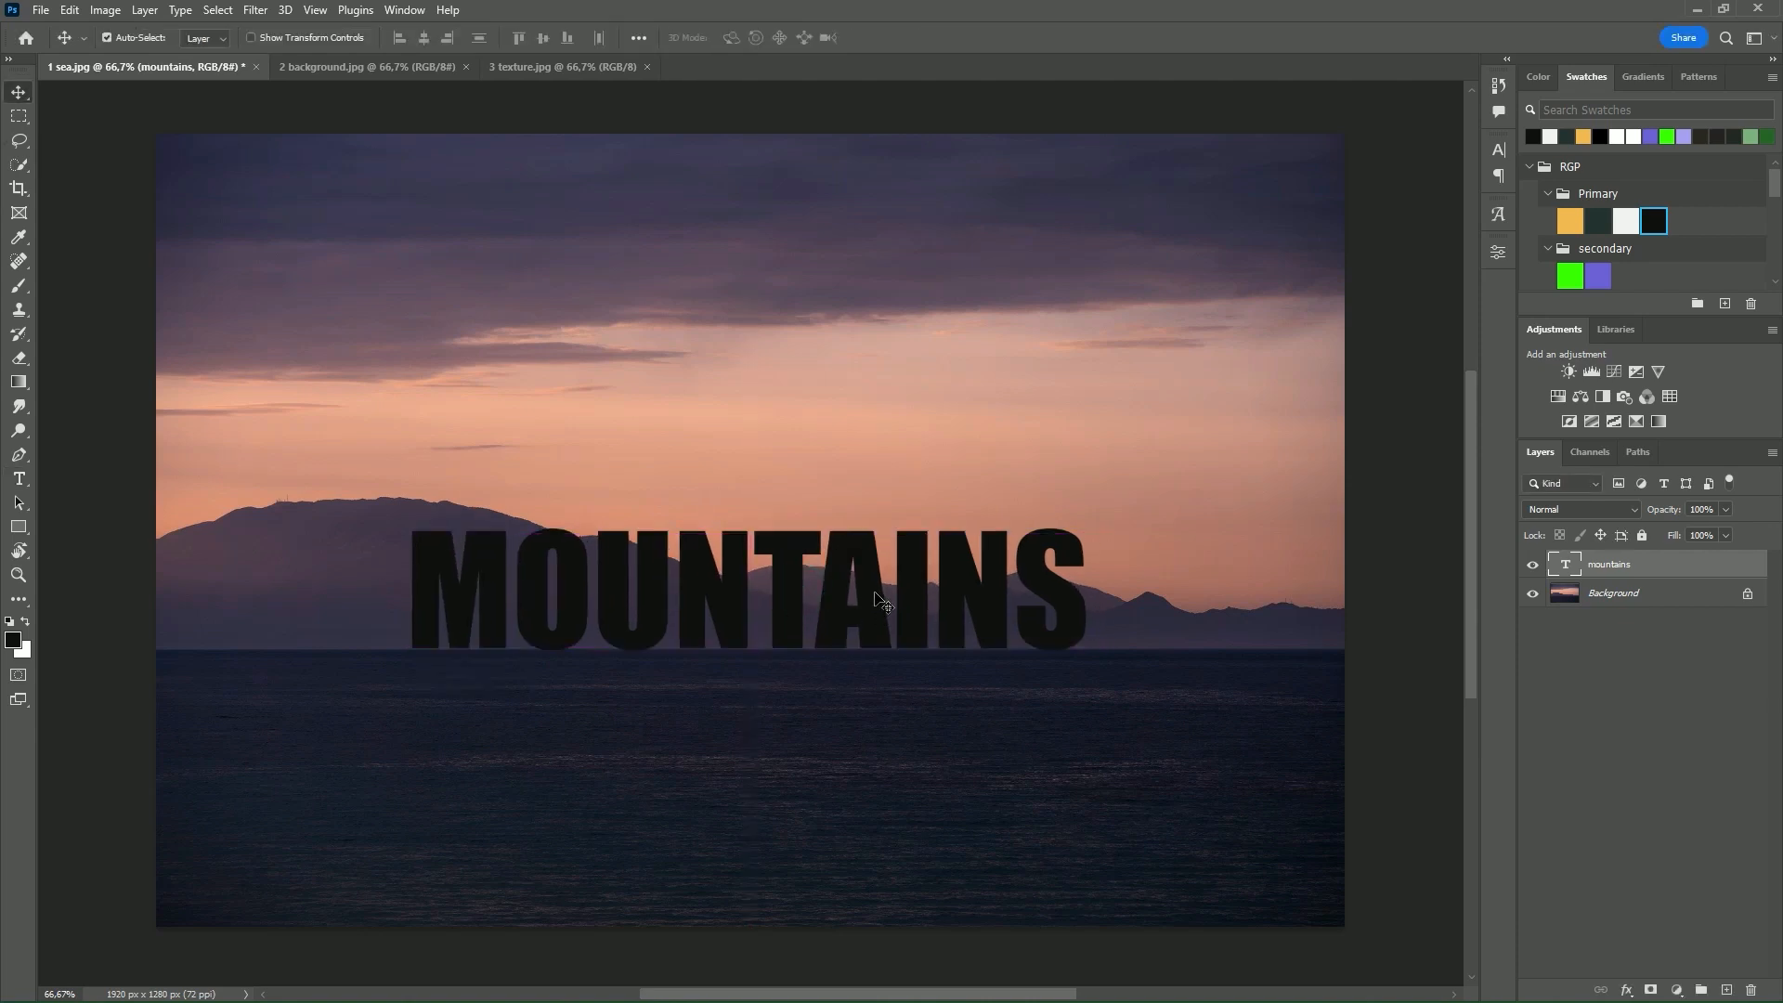
Step: Duplicate the Background photo layer
{"action": "left_click", "coordinate": [900, 668]}
{"action": "scroll", "coordinate": [900, 668], "scroll_direction": "down", "scroll_amount": 1, "text": "alt"}
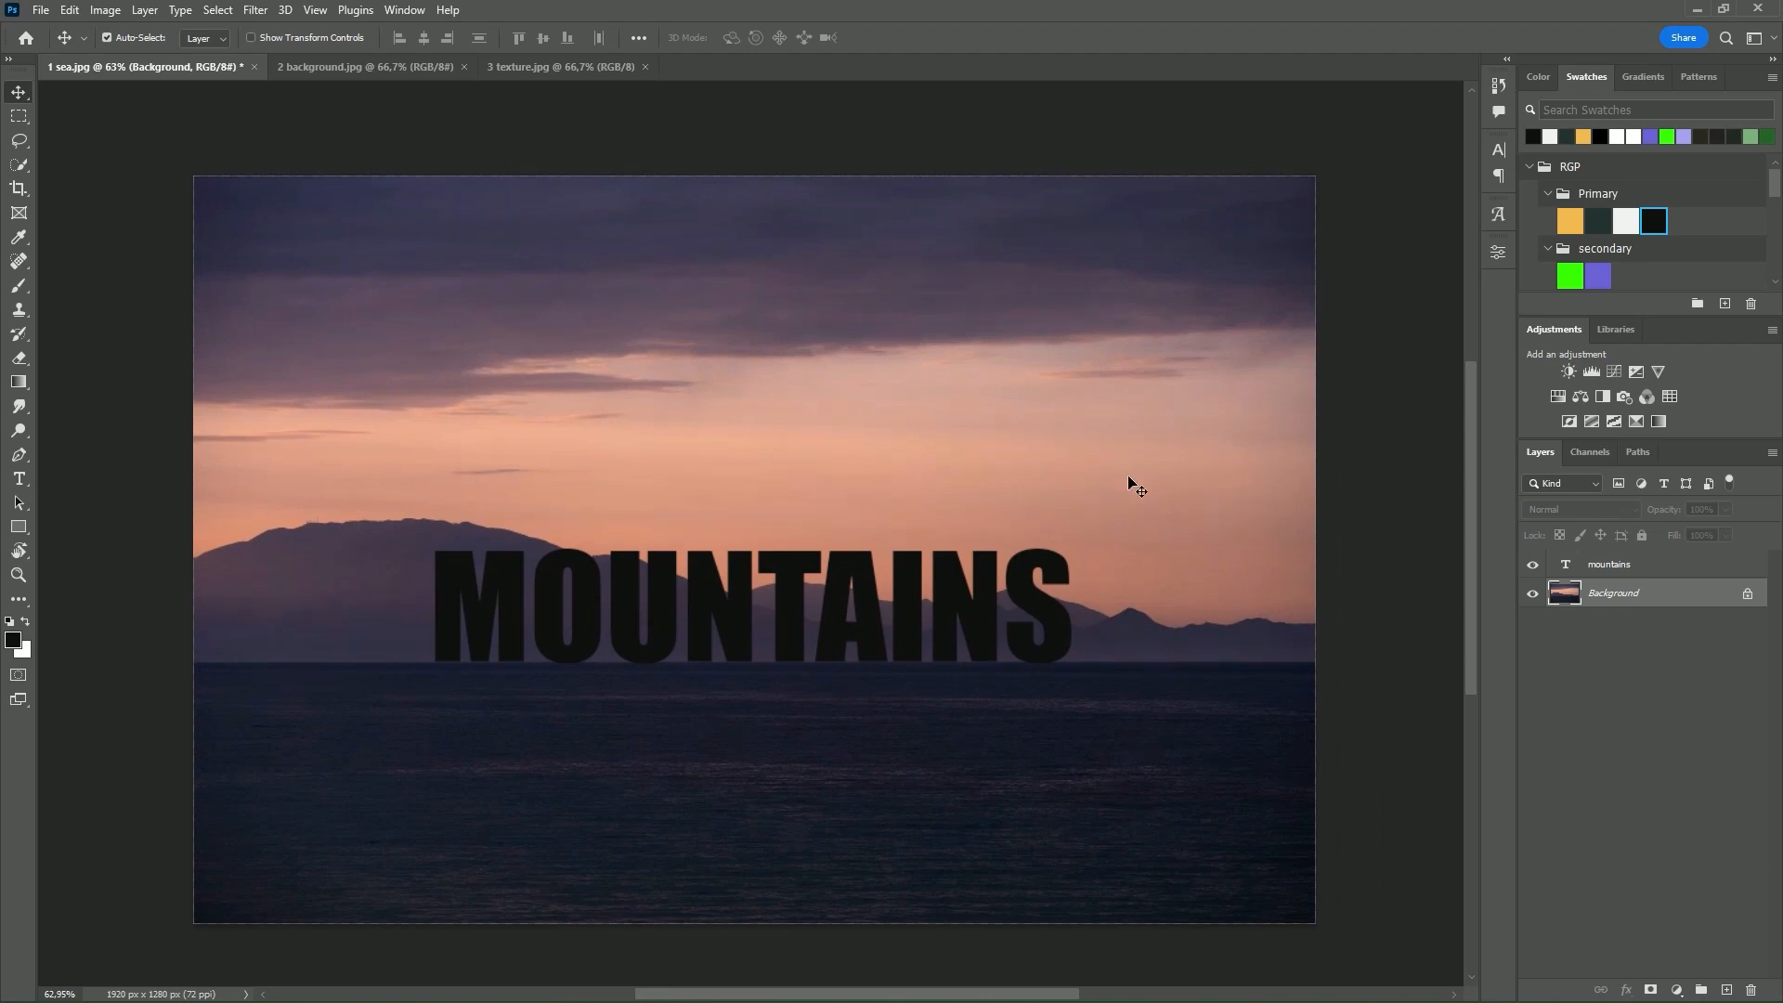
{"action": "left_click", "coordinate": [1735, 596]}
{"action": "key", "text": "ctrl+j"}
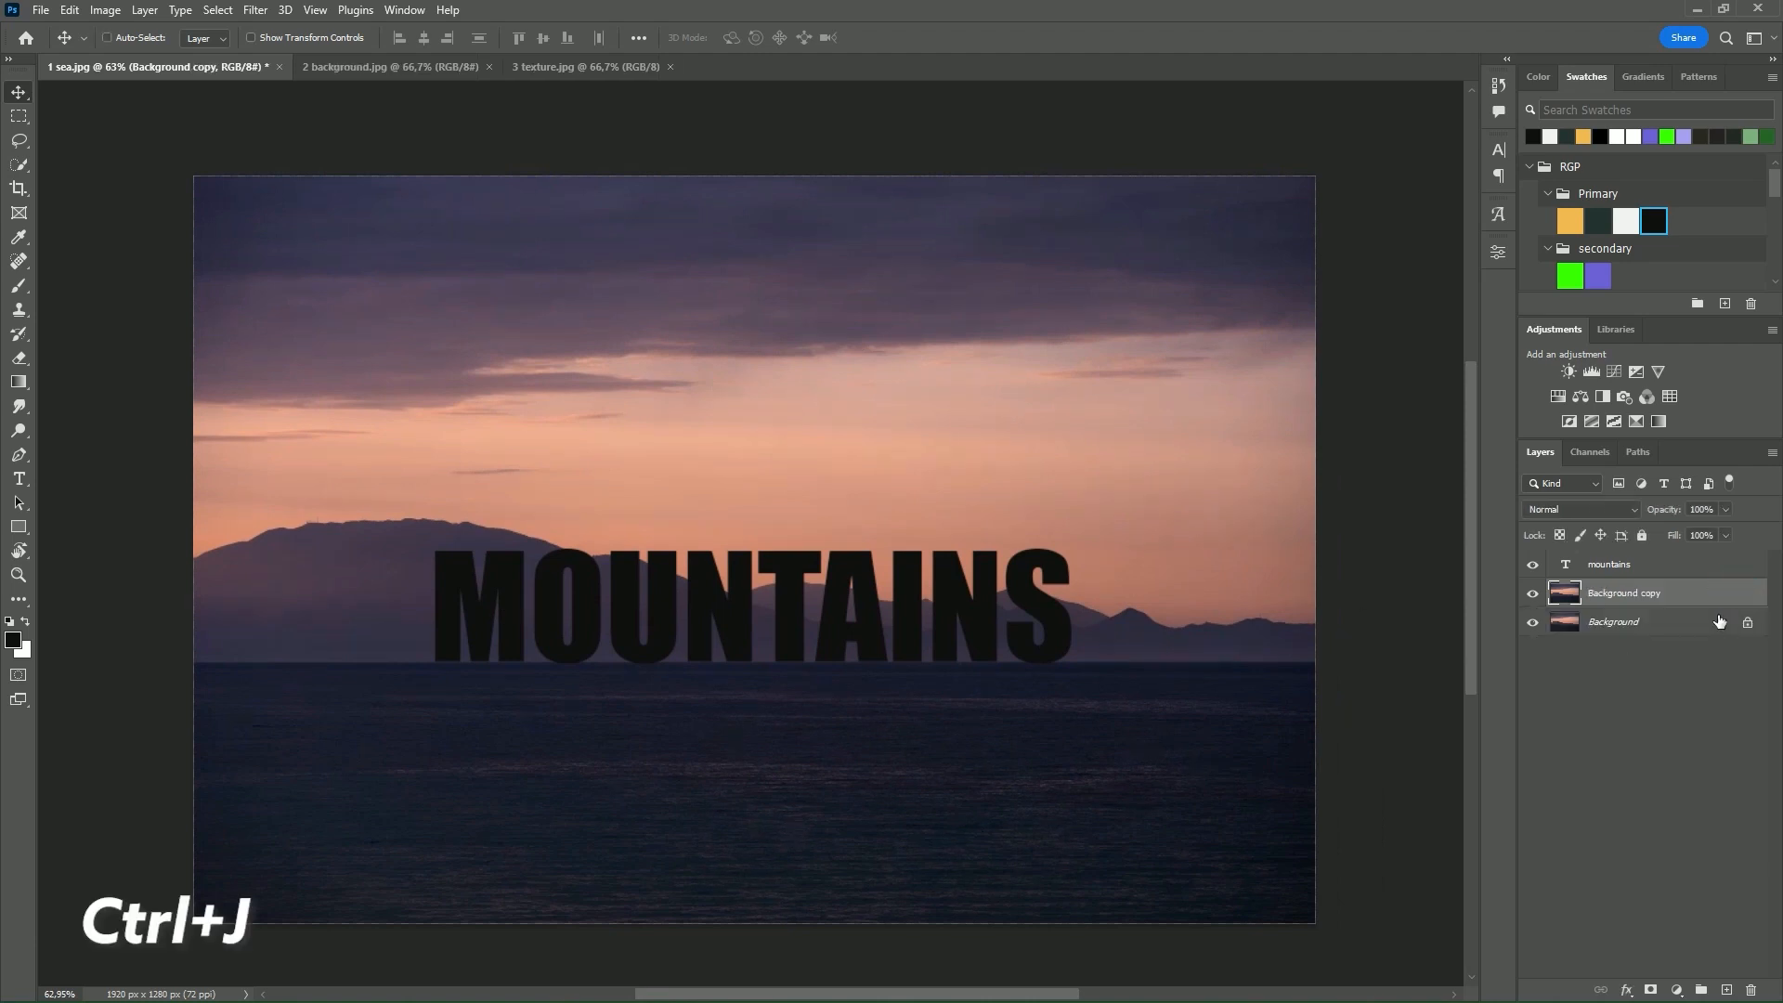
Step: Move the Background copy above the mountains text layer, clip it to the text, and check the clipping without the original photo
{"action": "left_click", "coordinate": [1667, 565]}
{"action": "left_click_drag", "start_coordinate": [1628, 597], "coordinate": [1628, 555]}
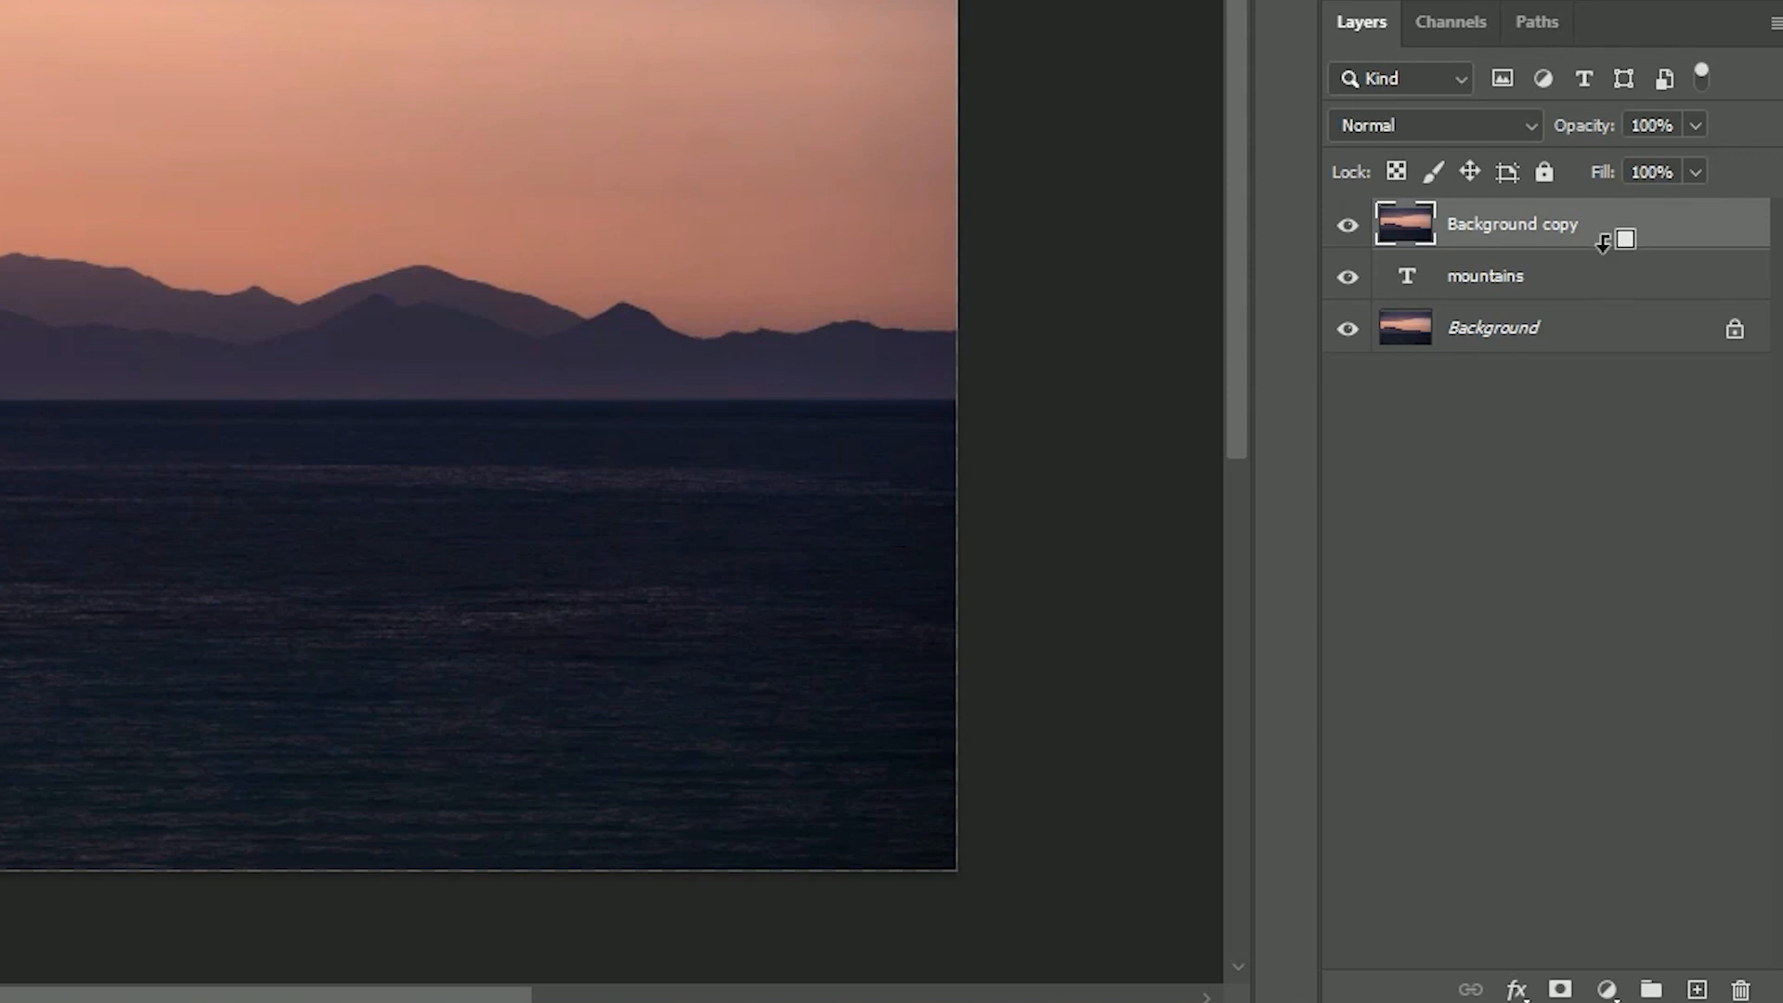
{"action": "left_click", "coordinate": [1605, 241], "text": "alt"}
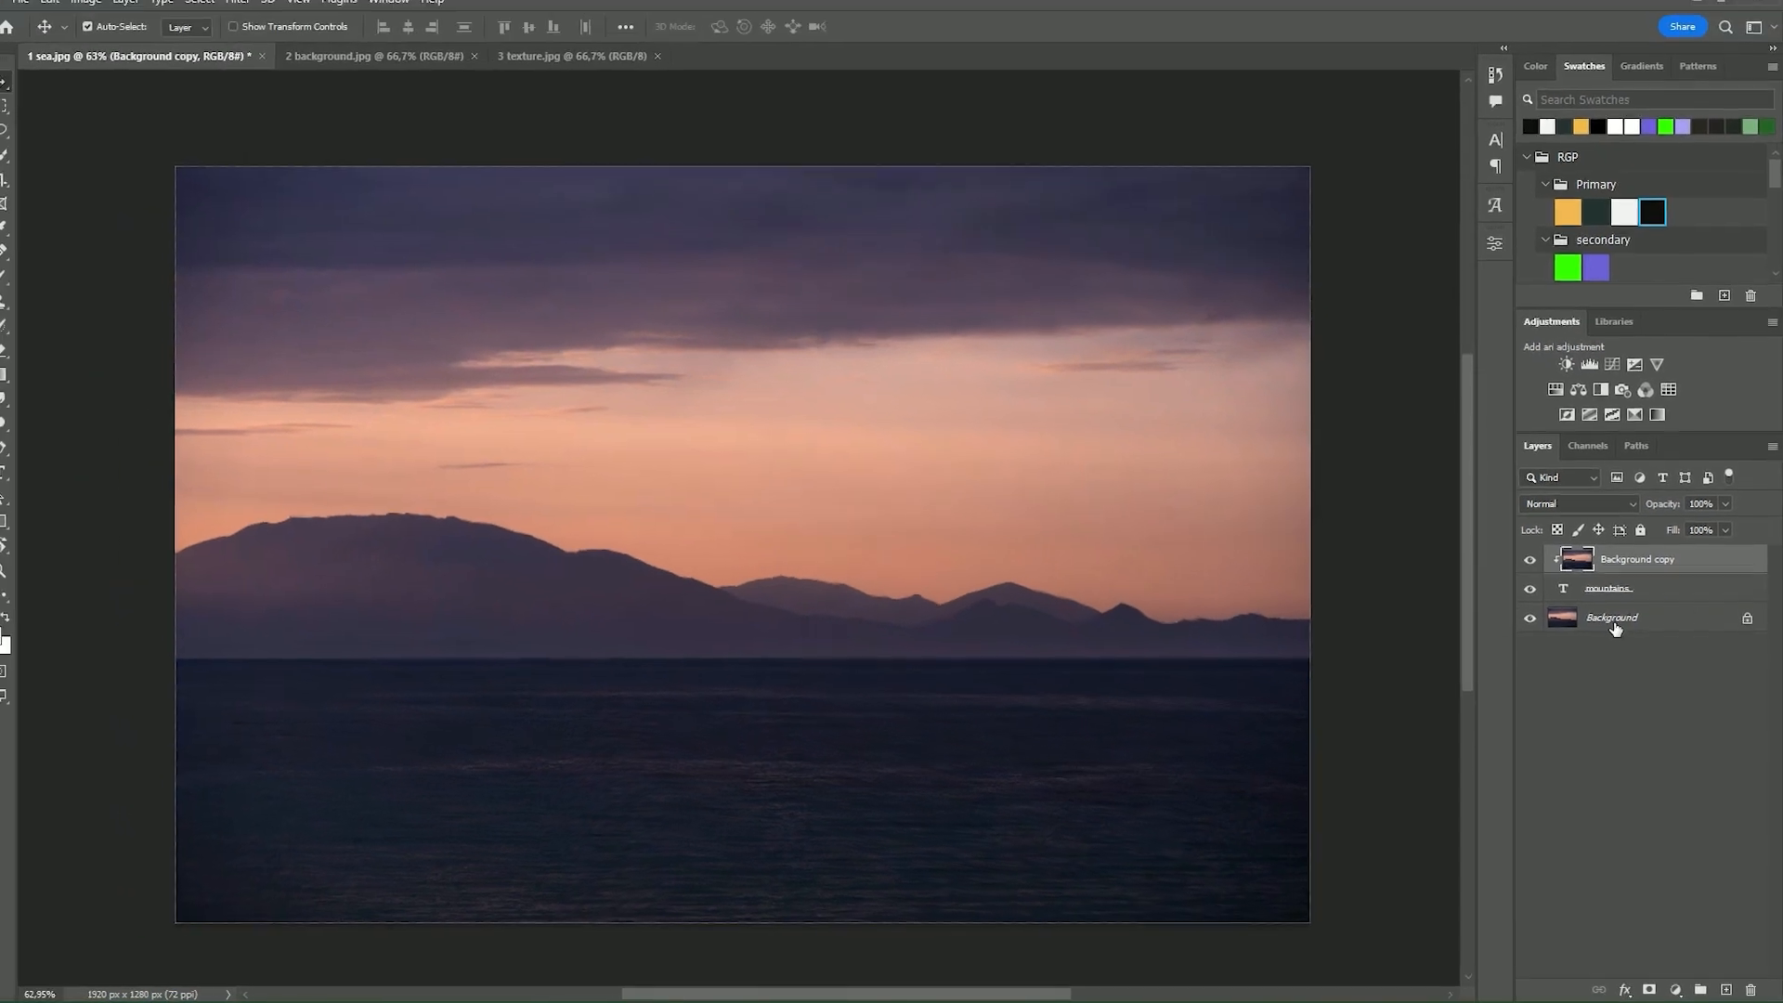
{"action": "left_click", "coordinate": [1534, 622]}
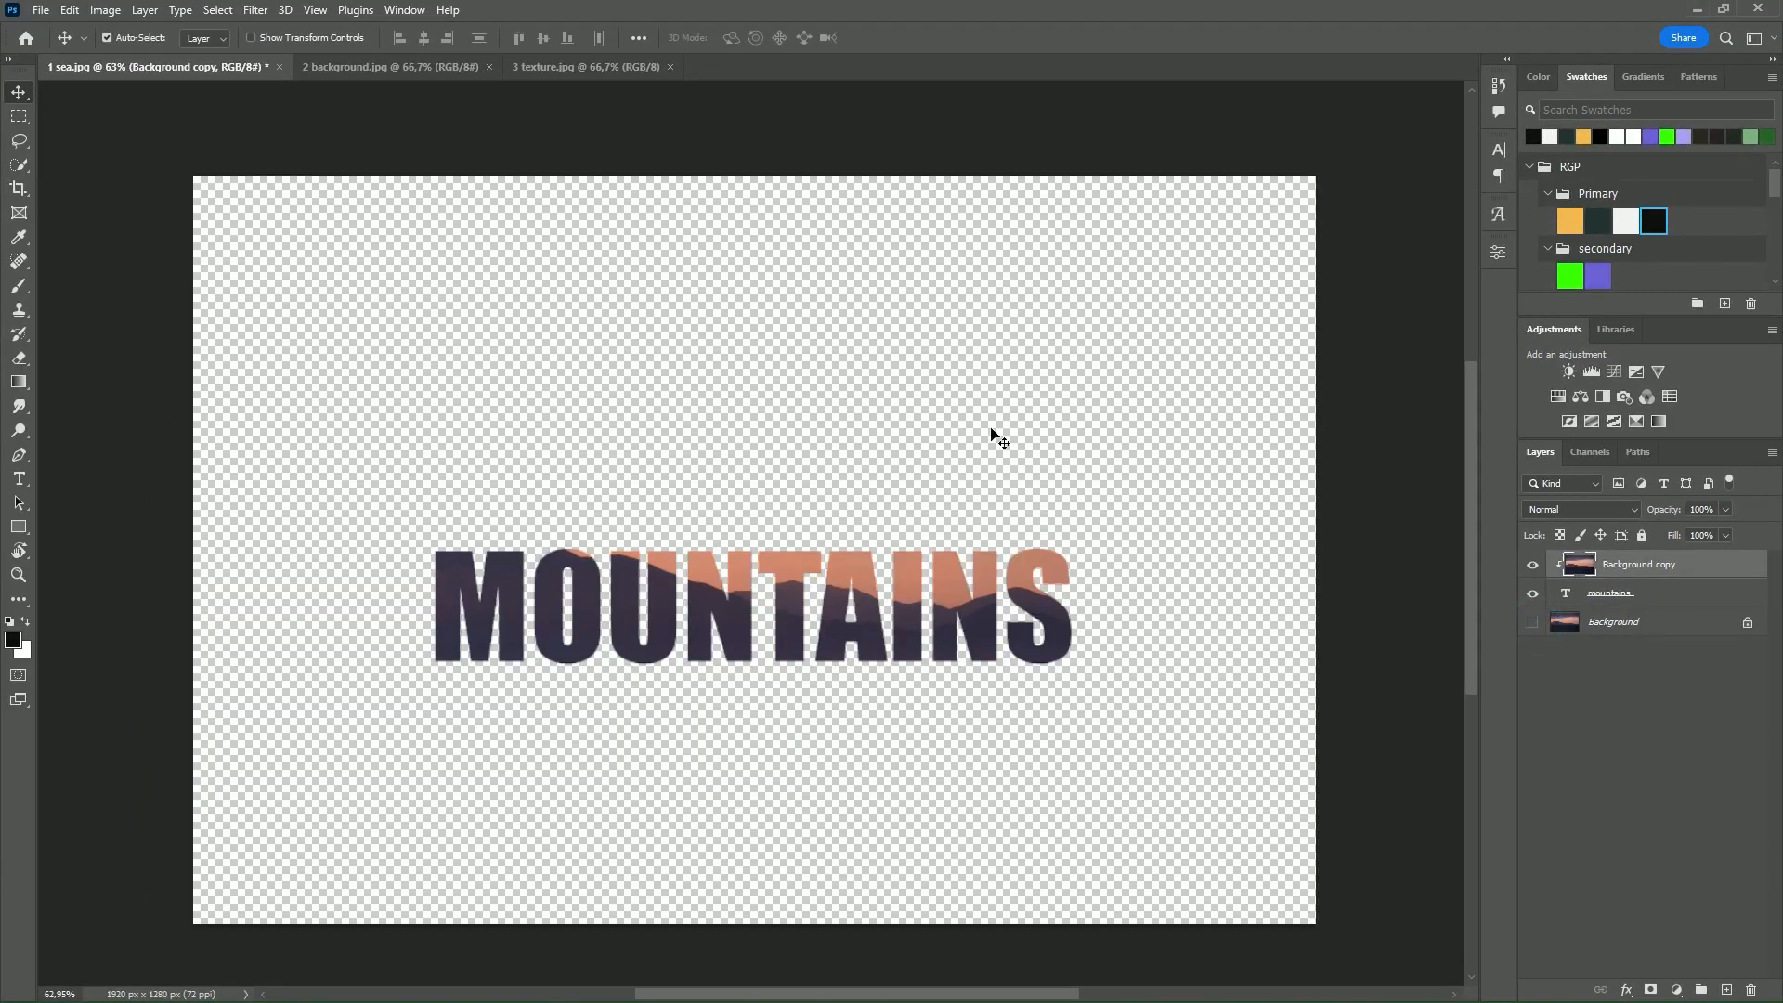
{"action": "left_click", "coordinate": [1533, 624]}
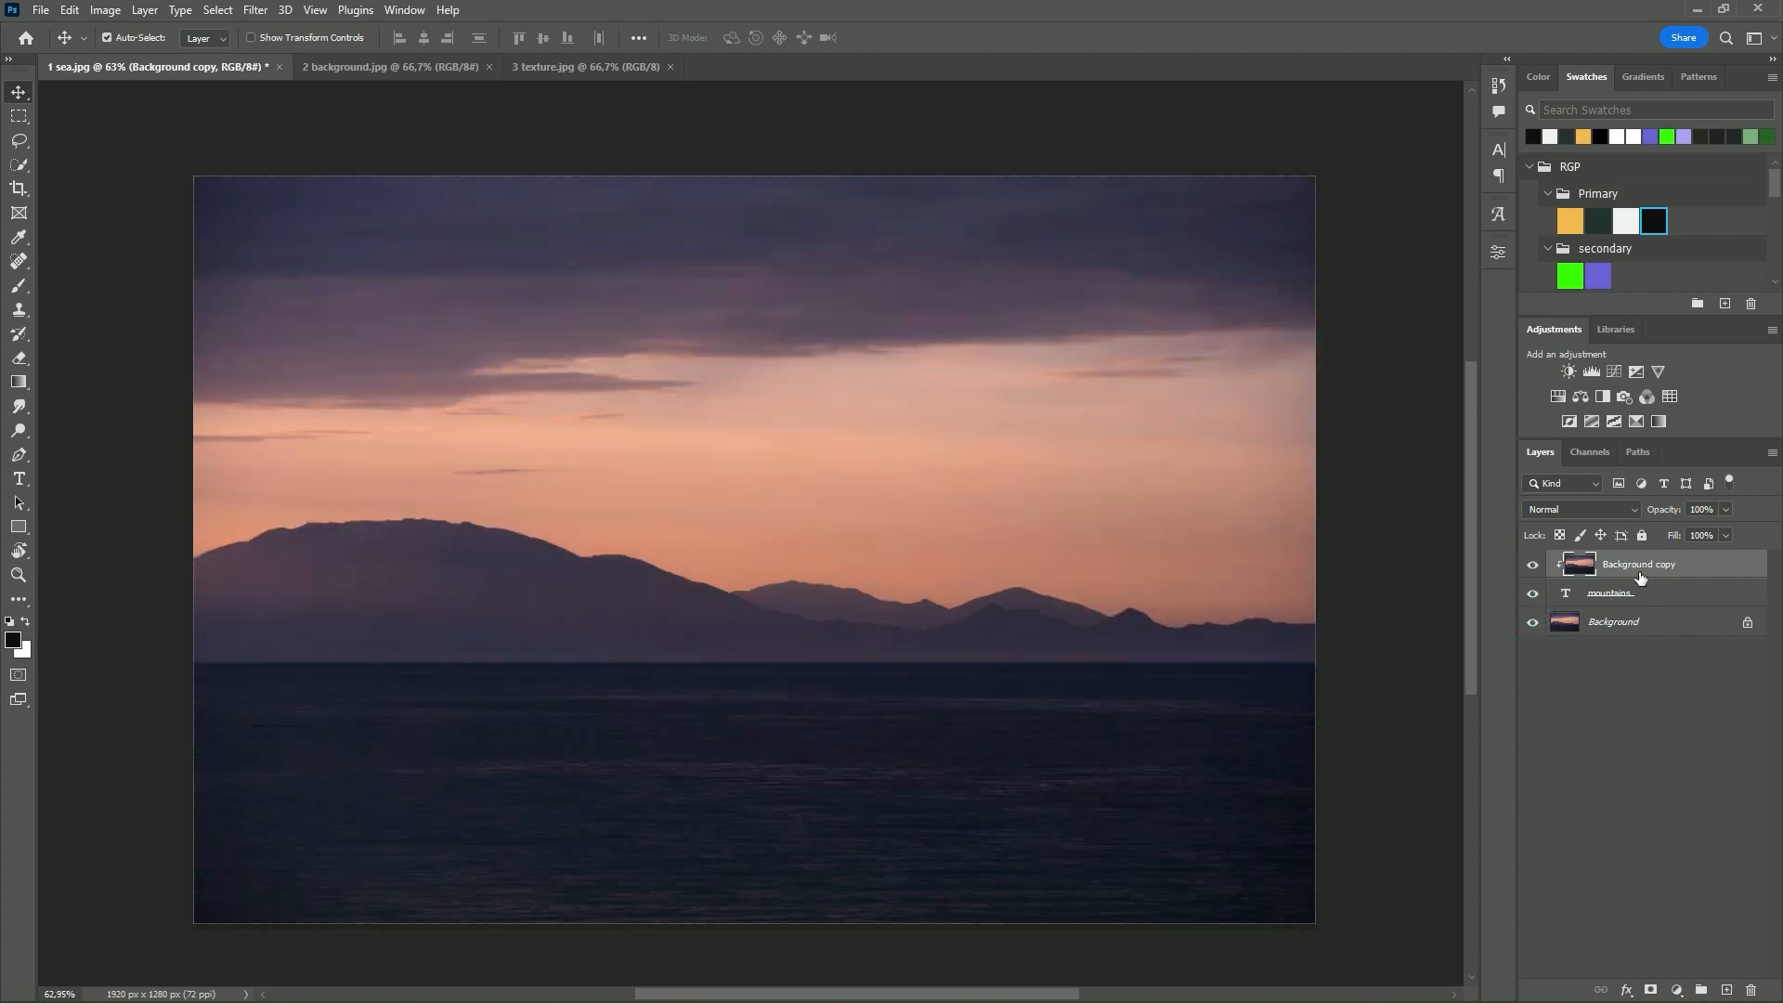
Step: Reposition the clipped photo copy downward within the MOUNTAINS letters so its sky and ridgeline fill the text
{"action": "left_click_drag", "start_coordinate": [933, 574], "coordinate": [927, 537]}
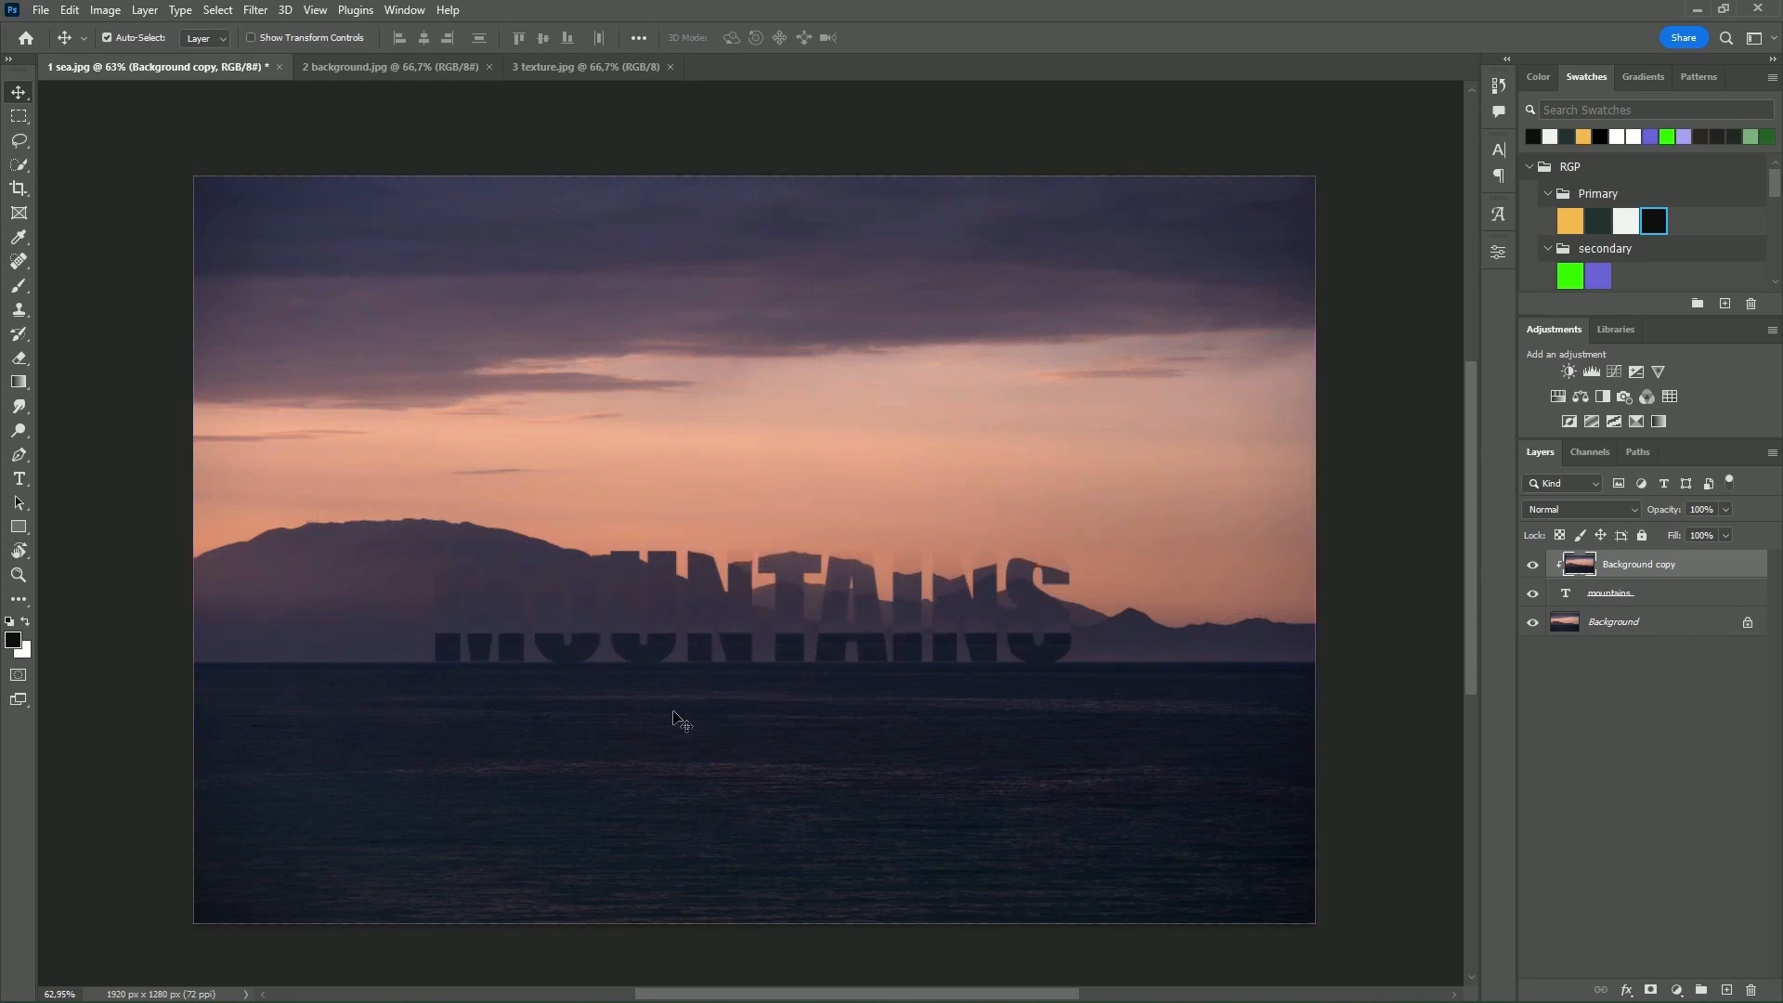
{"action": "left_click_drag", "start_coordinate": [856, 610], "coordinate": [855, 532]}
{"action": "left_click", "coordinate": [1653, 568]}
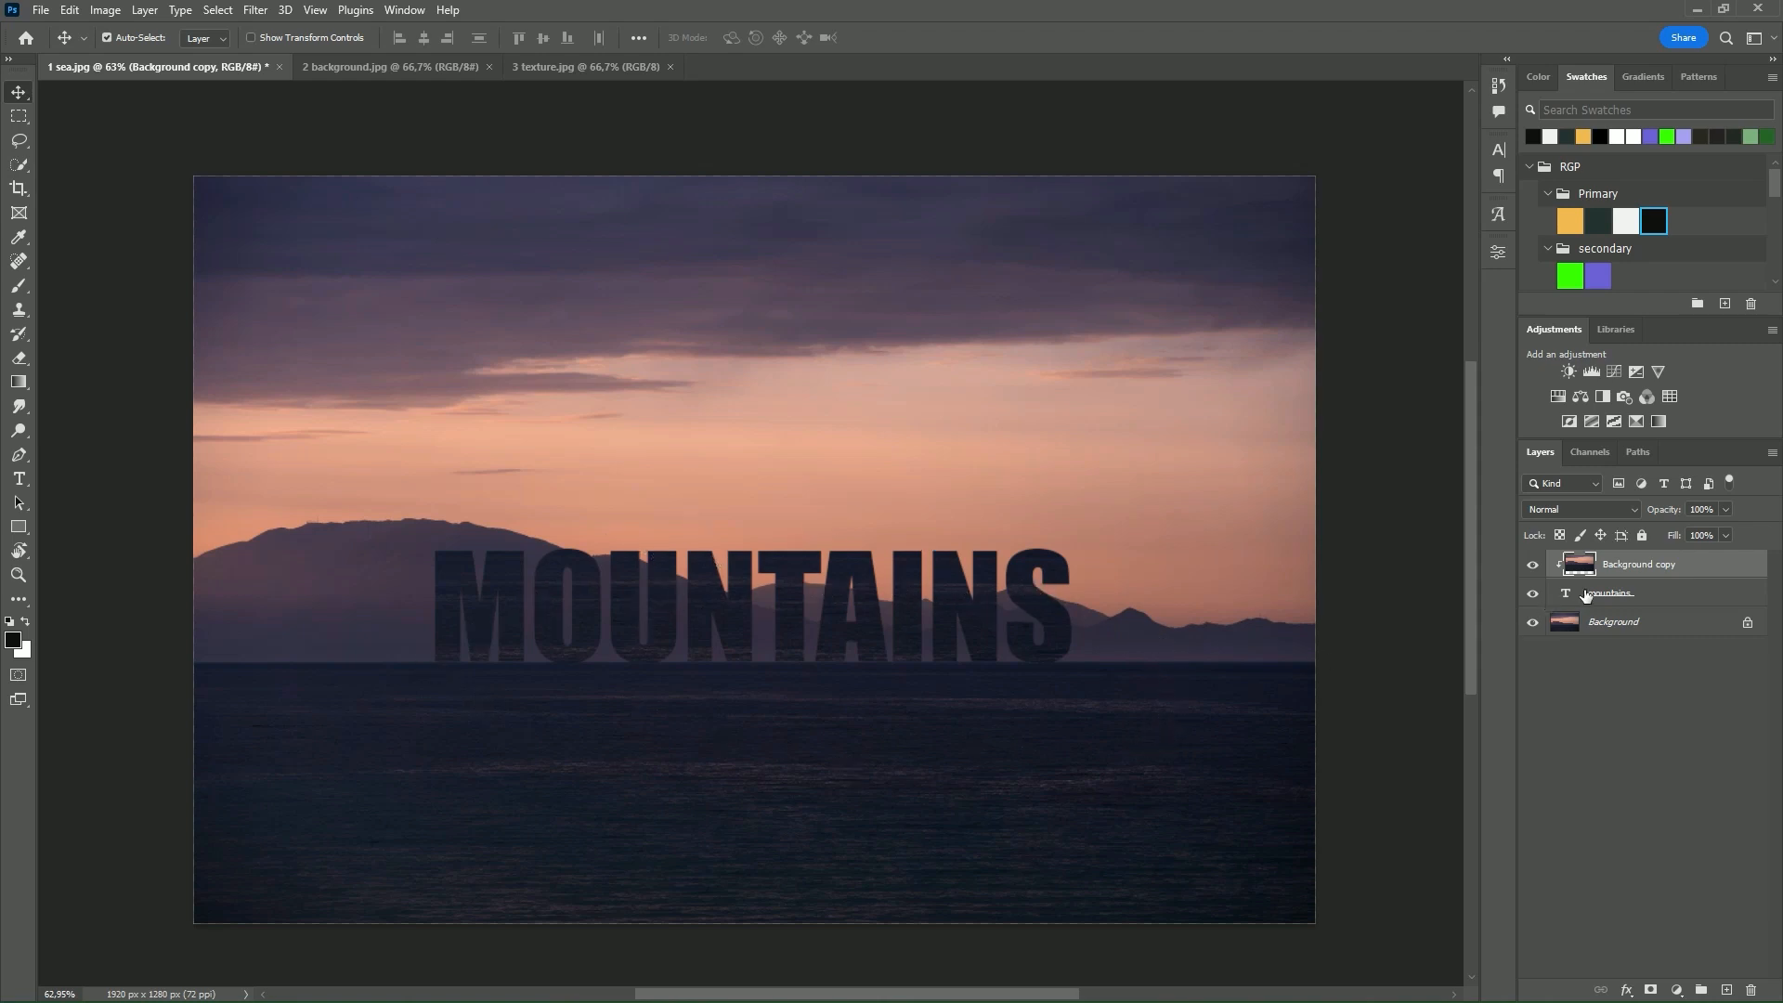
{"action": "left_click", "coordinate": [1633, 596]}
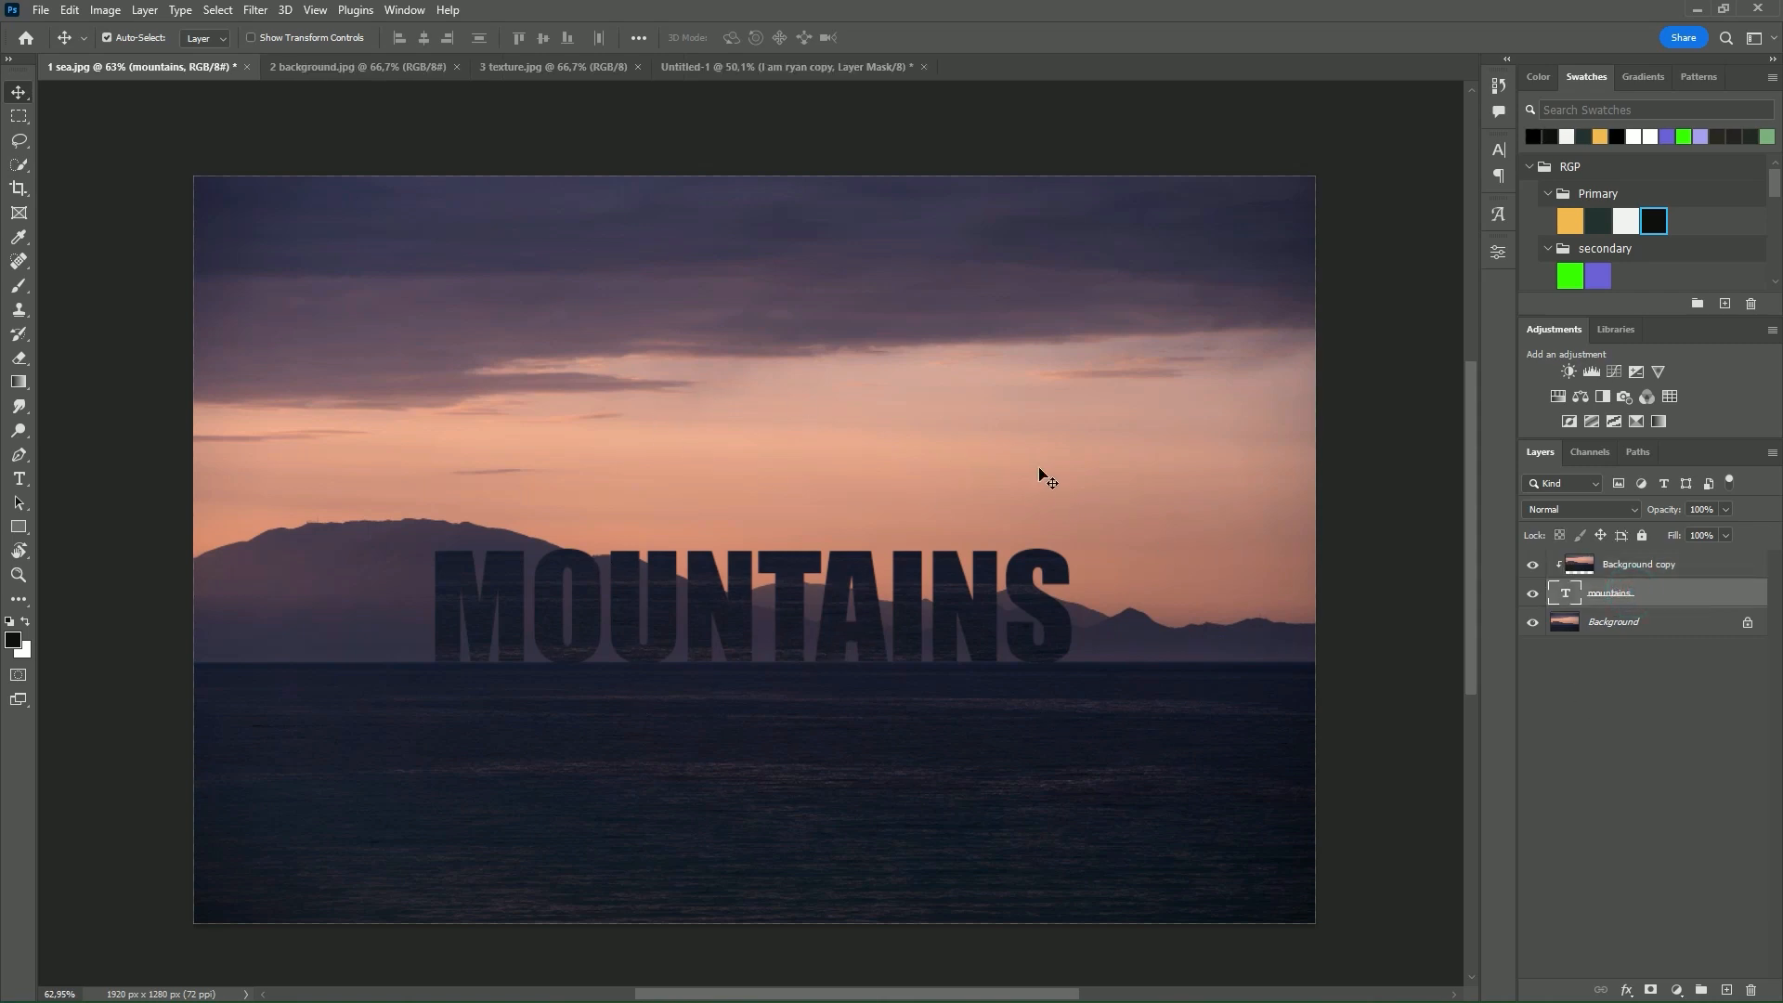
{"action": "left_click_drag", "start_coordinate": [746, 625], "coordinate": [744, 766]}
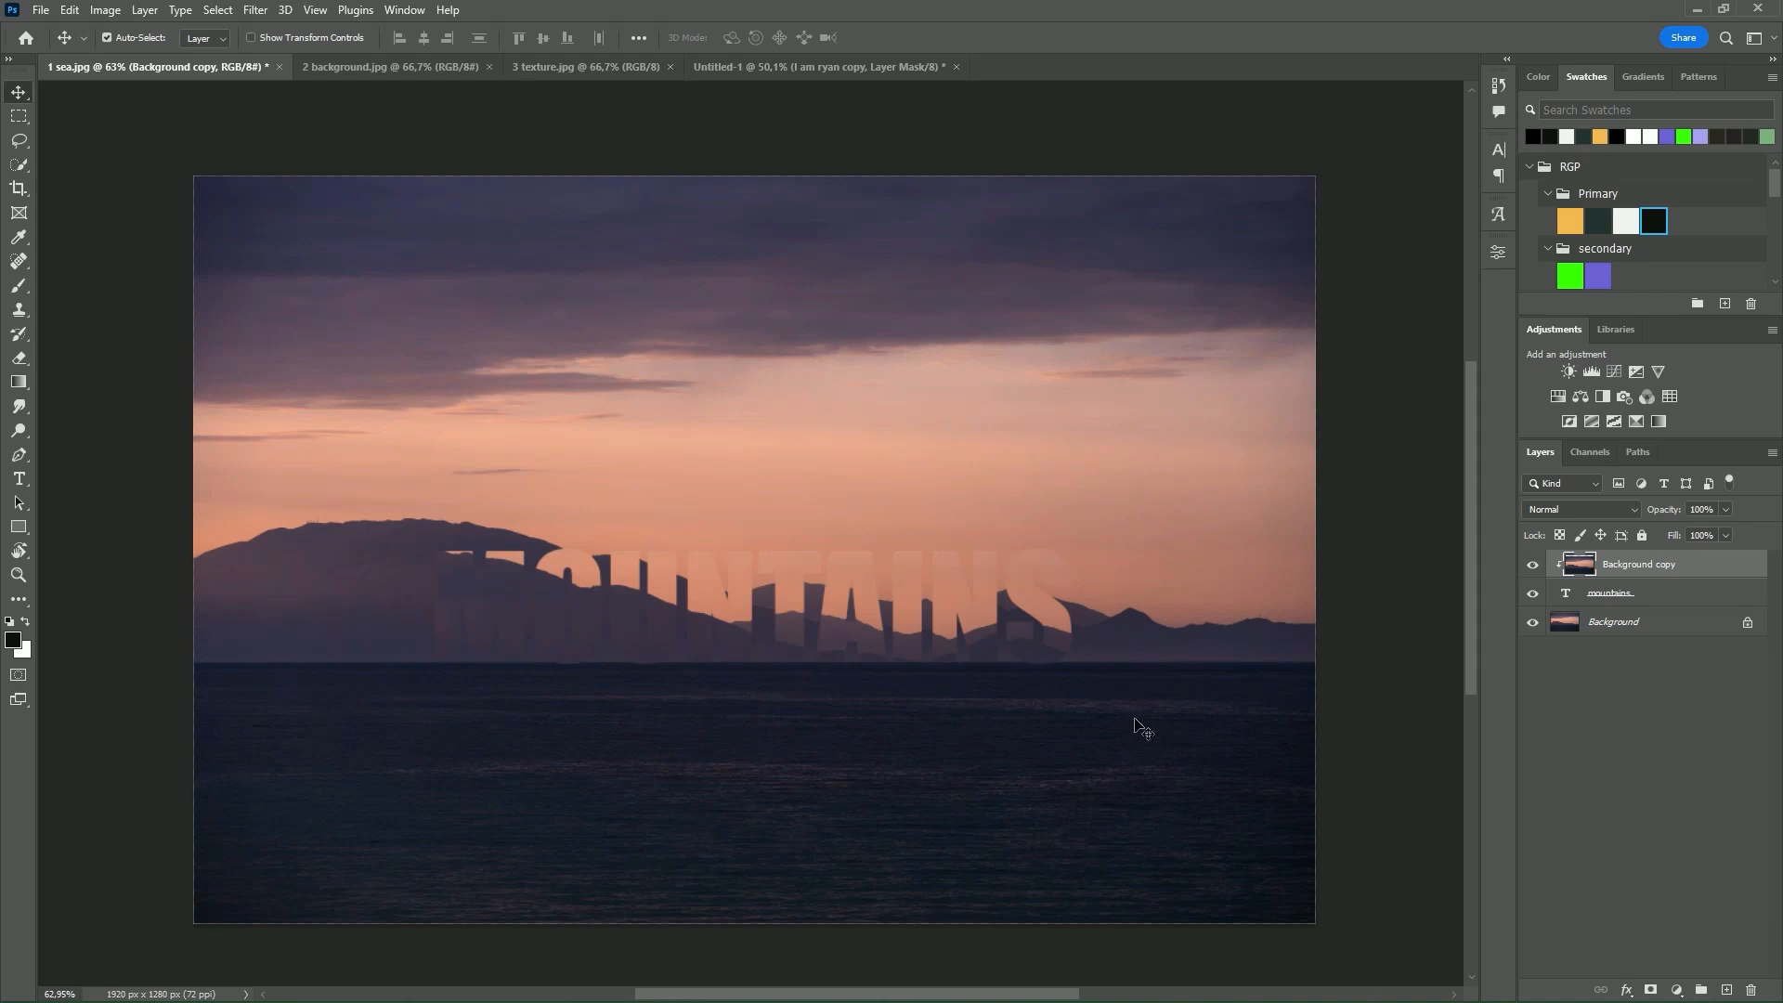
Step: Add a Levels adjustment directly above the Background layer and lower its white output level to 202
{"action": "left_click", "coordinate": [1643, 625]}
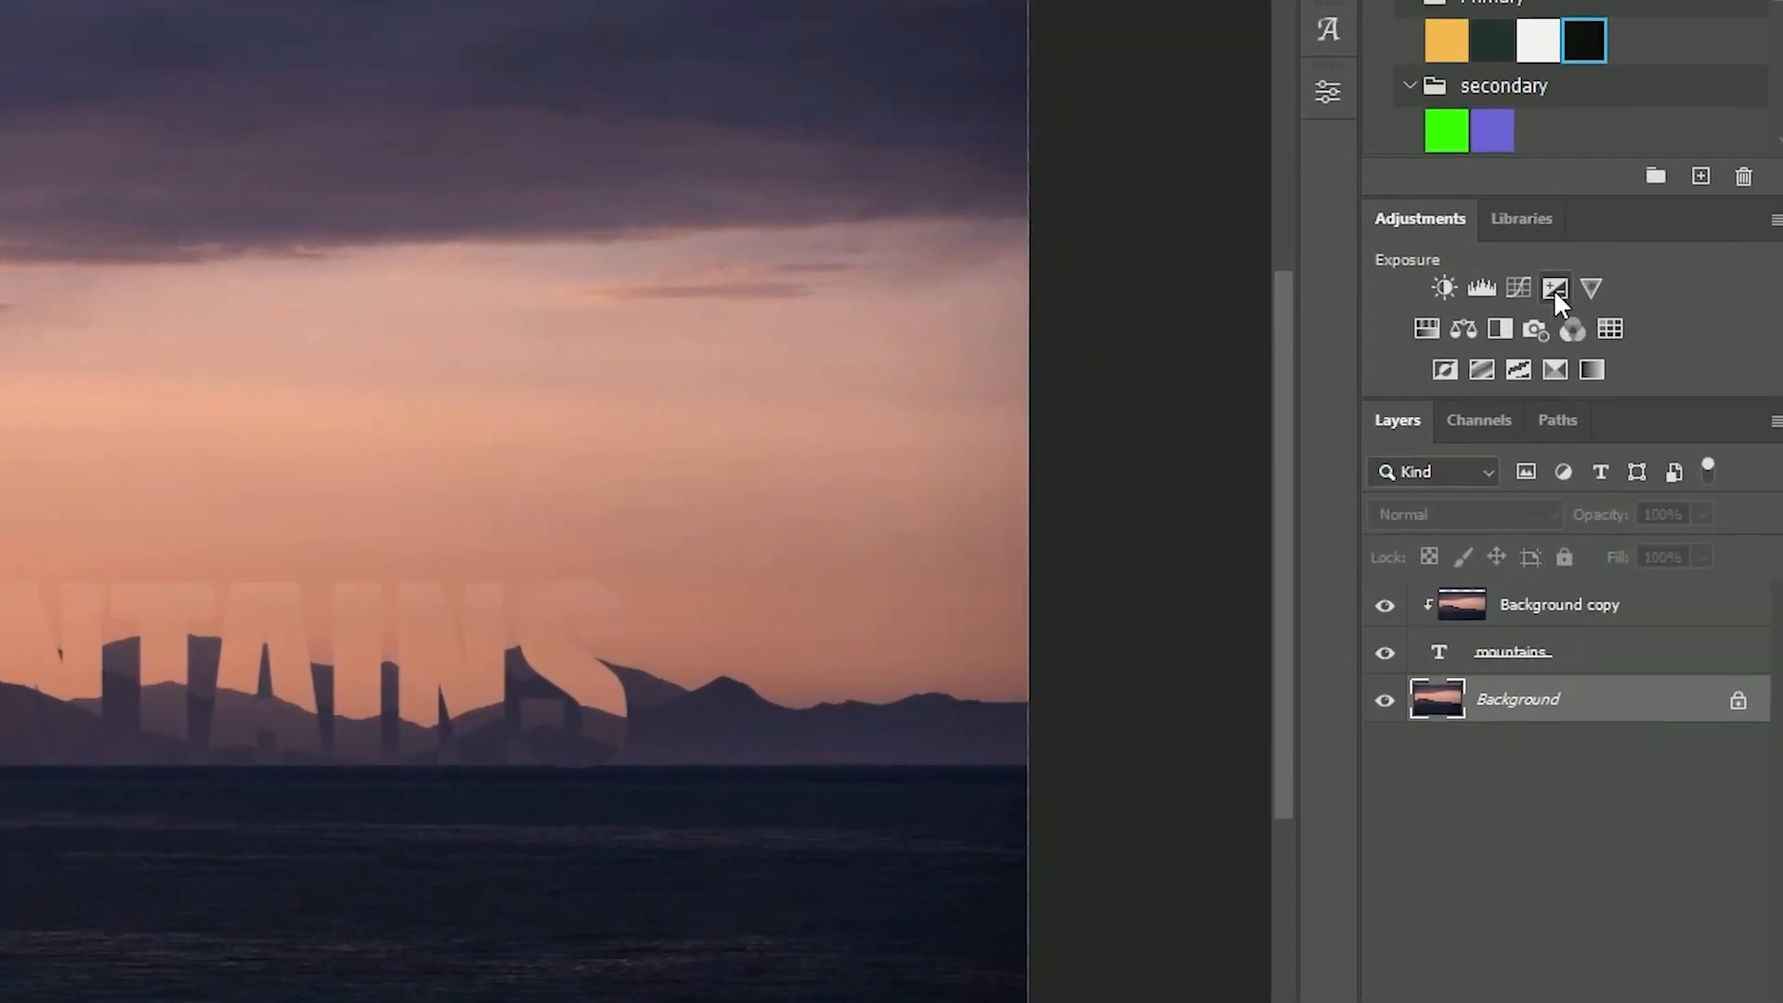
{"action": "left_click", "coordinate": [1519, 282]}
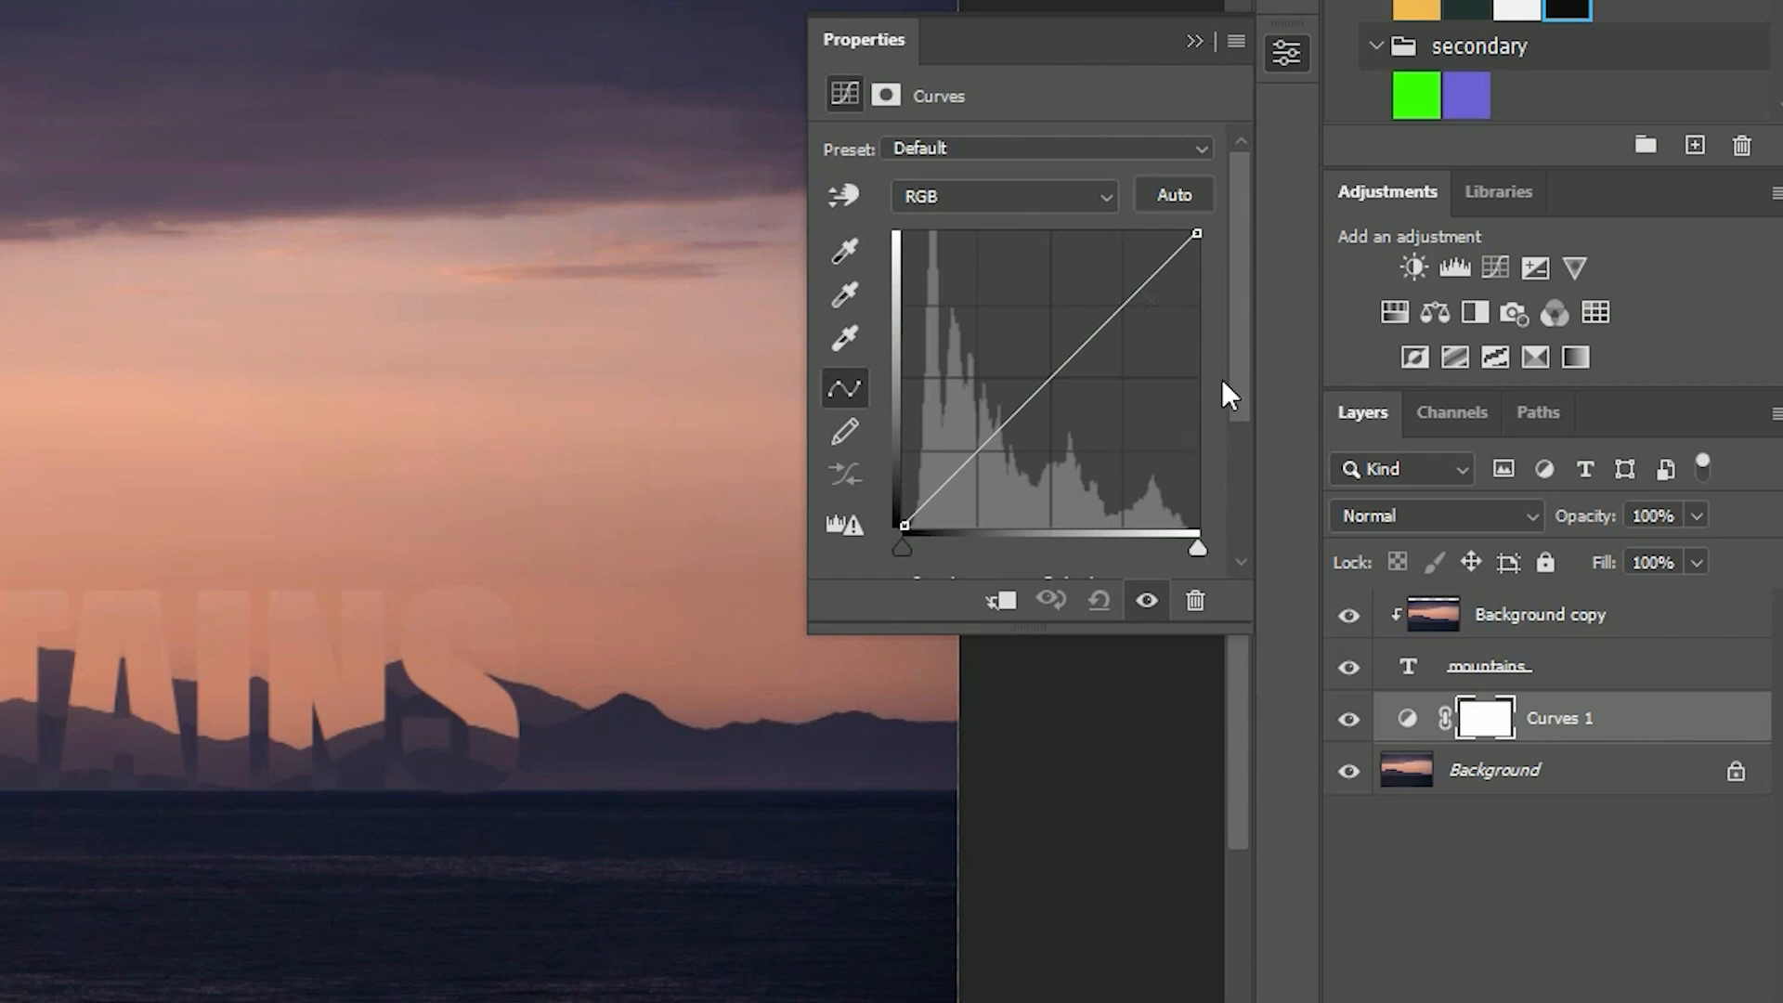
{"action": "left_click", "coordinate": [1195, 600]}
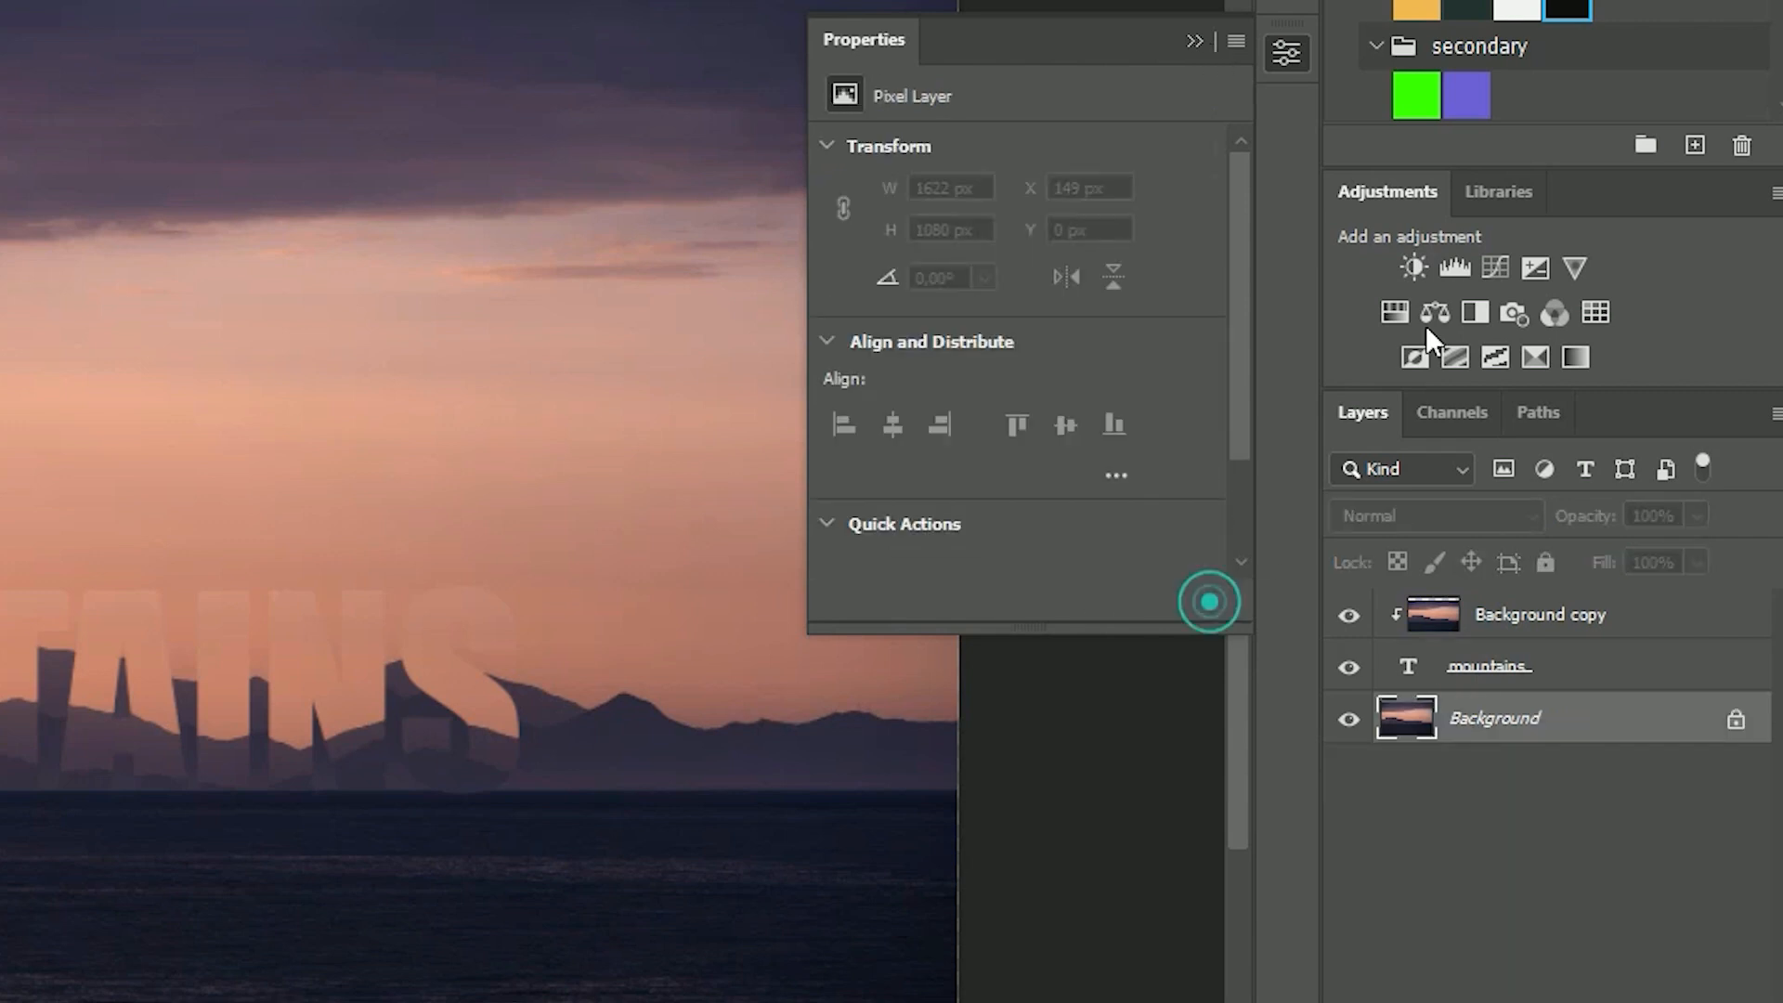
{"action": "left_click", "coordinate": [1456, 269]}
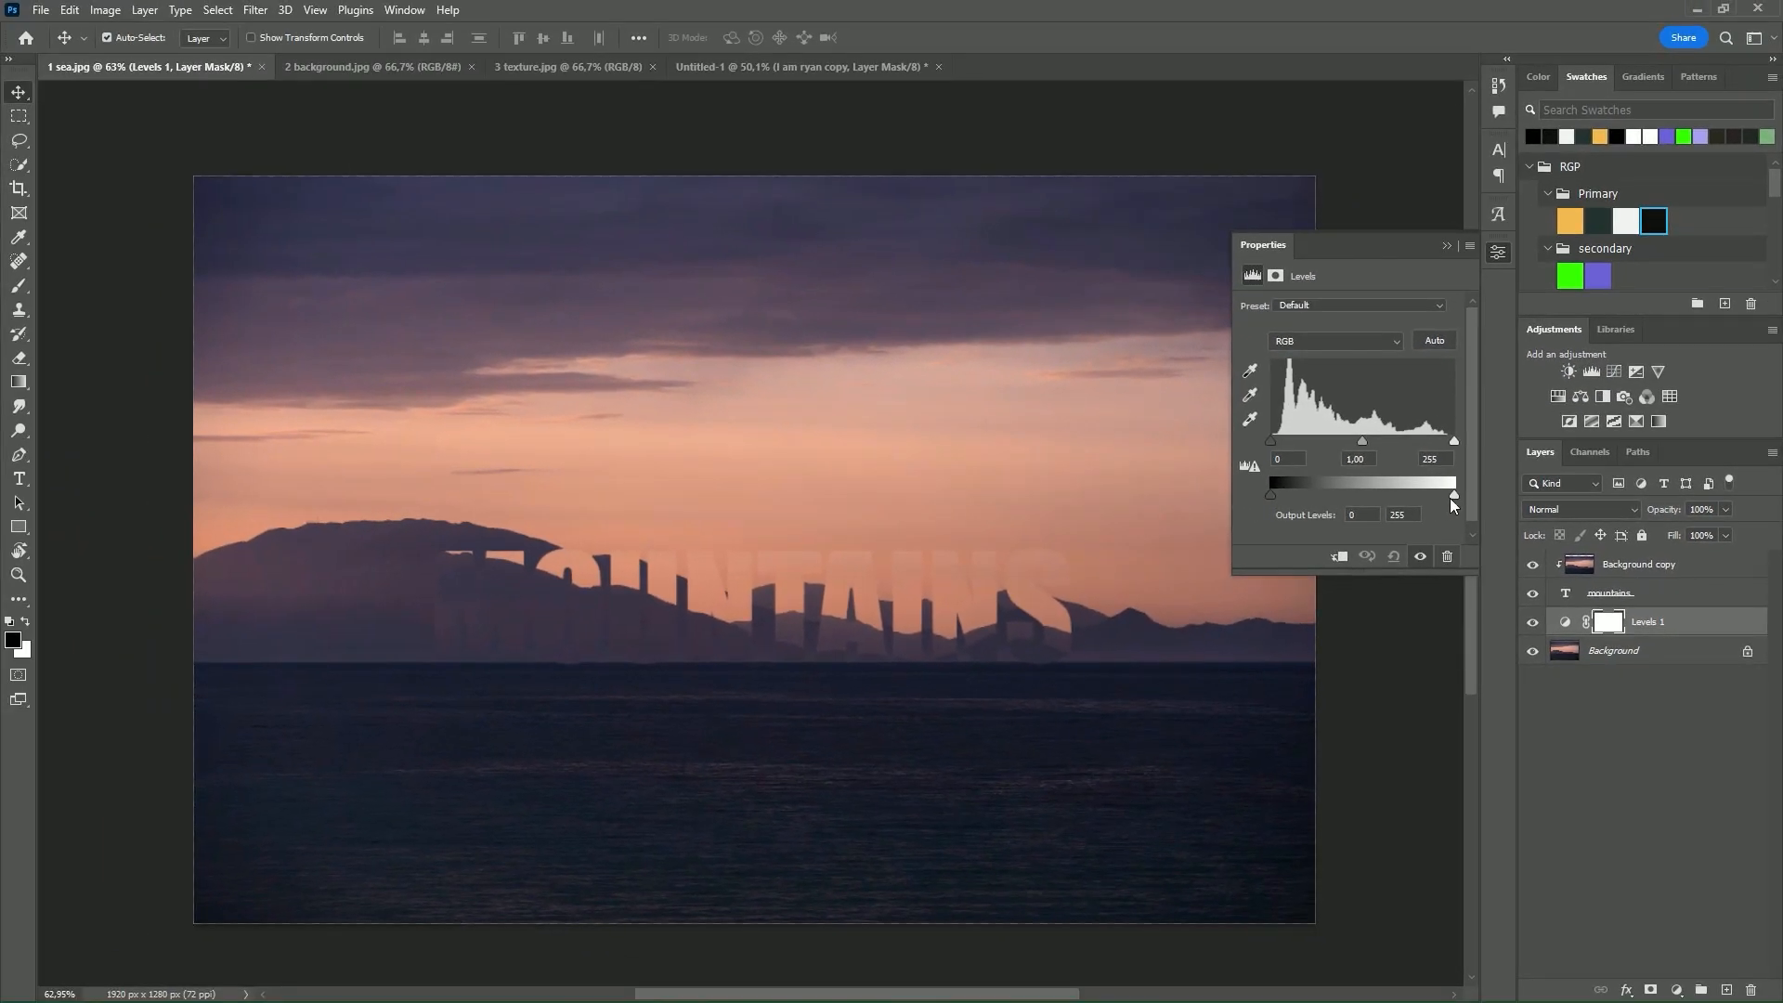
{"action": "mouse_move", "coordinate": [1456, 498]}
{"action": "left_mouse_down"}
{"action": "mouse_move", "coordinate": [1226, 495]}
{"action": "mouse_move", "coordinate": [1465, 491]}
{"action": "mouse_move", "coordinate": [1442, 499]}
{"action": "left_mouse_up"}
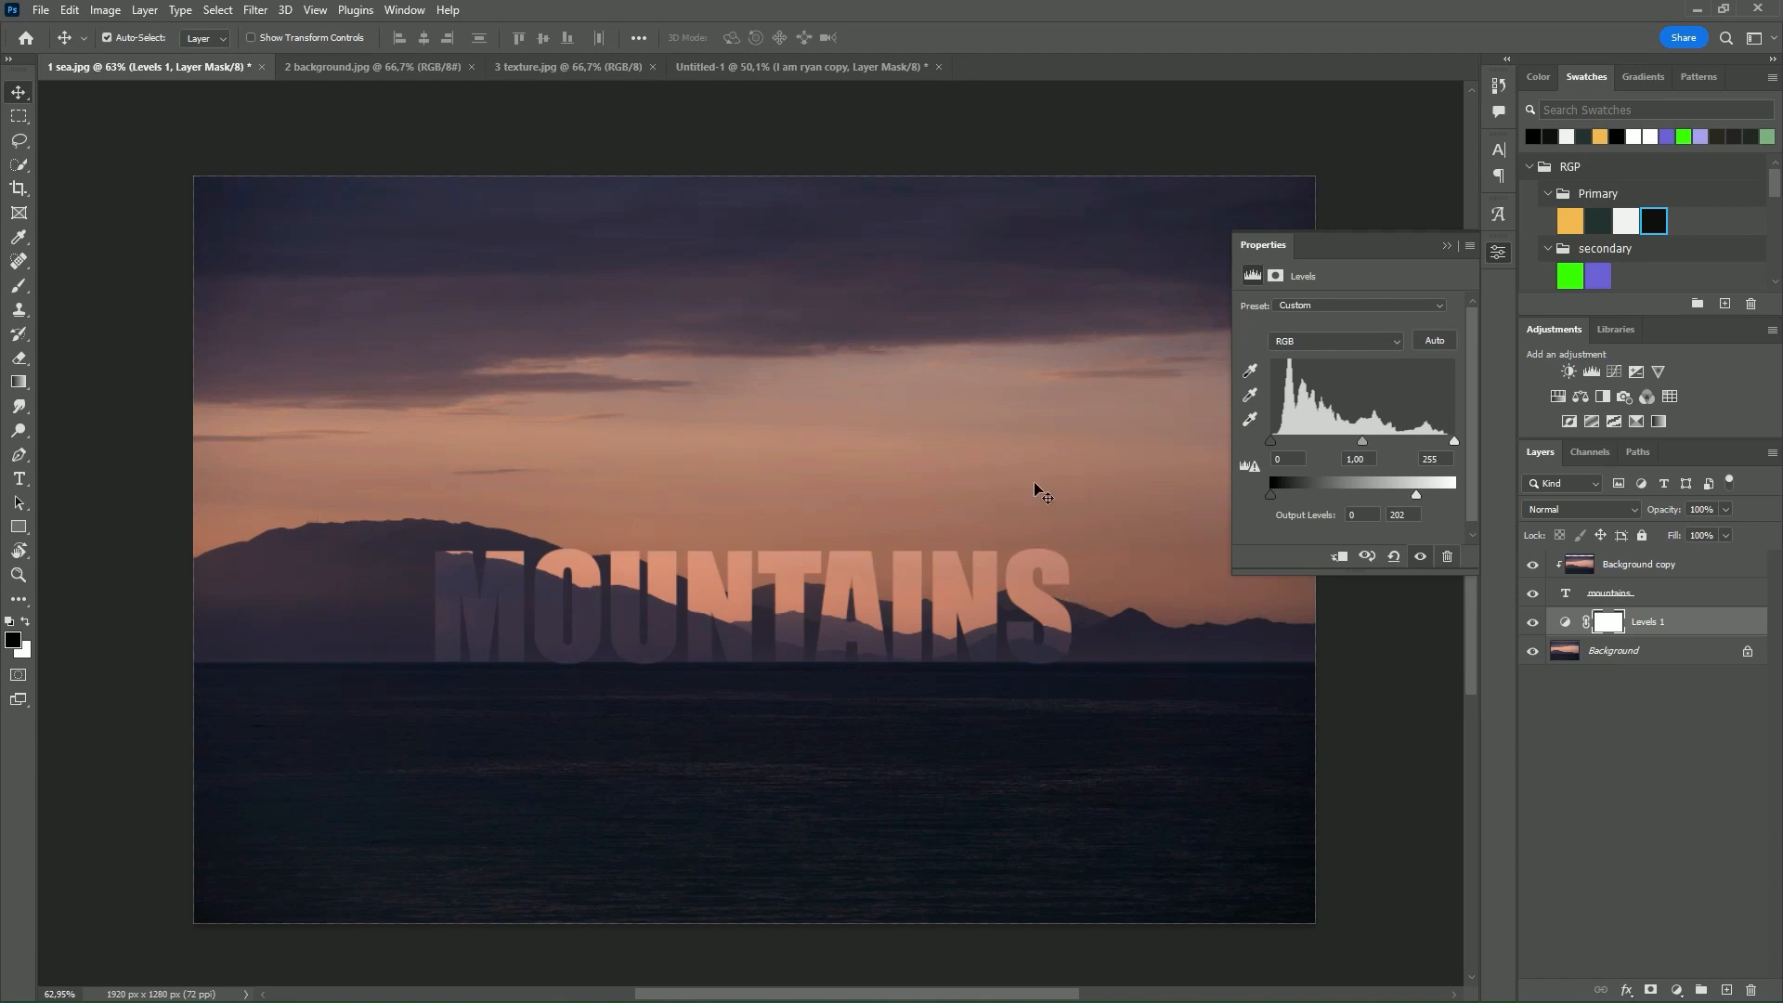
Step: Crop the image around the MOUNTAINS lettering to about 1412 x 788 px
{"action": "left_click_drag", "start_coordinate": [662, 398], "coordinate": [583, 368]}
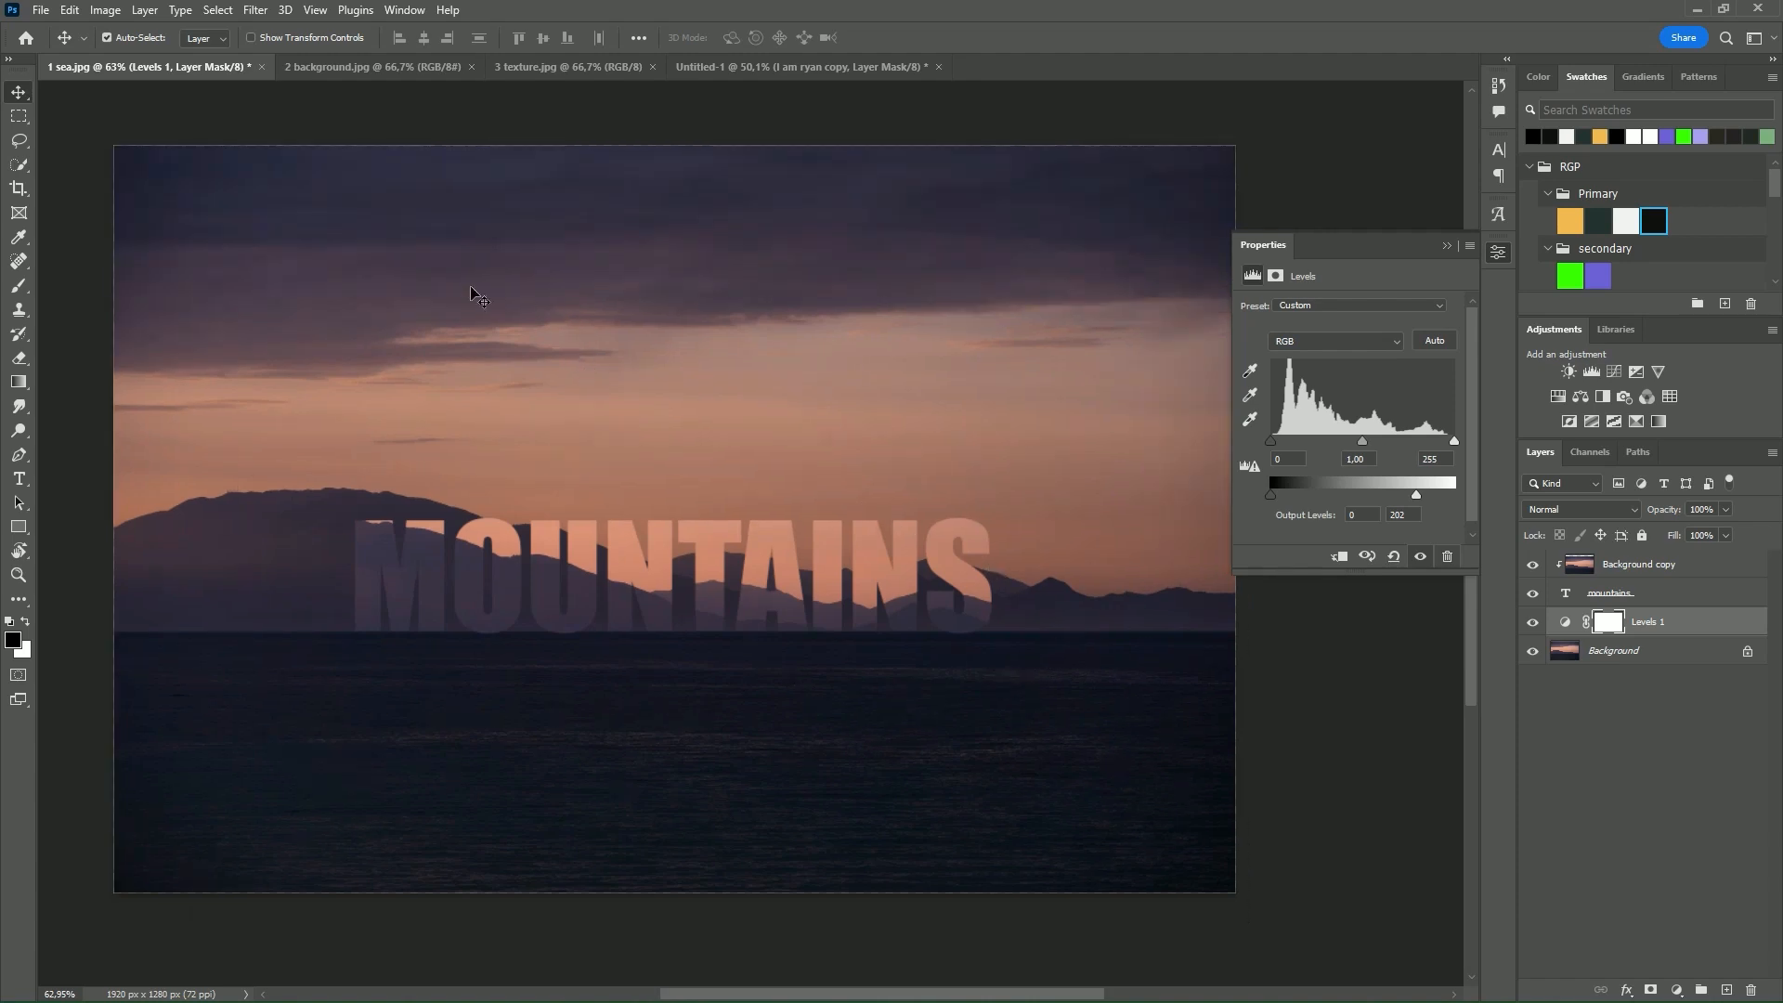
{"action": "left_click", "coordinate": [18, 189]}
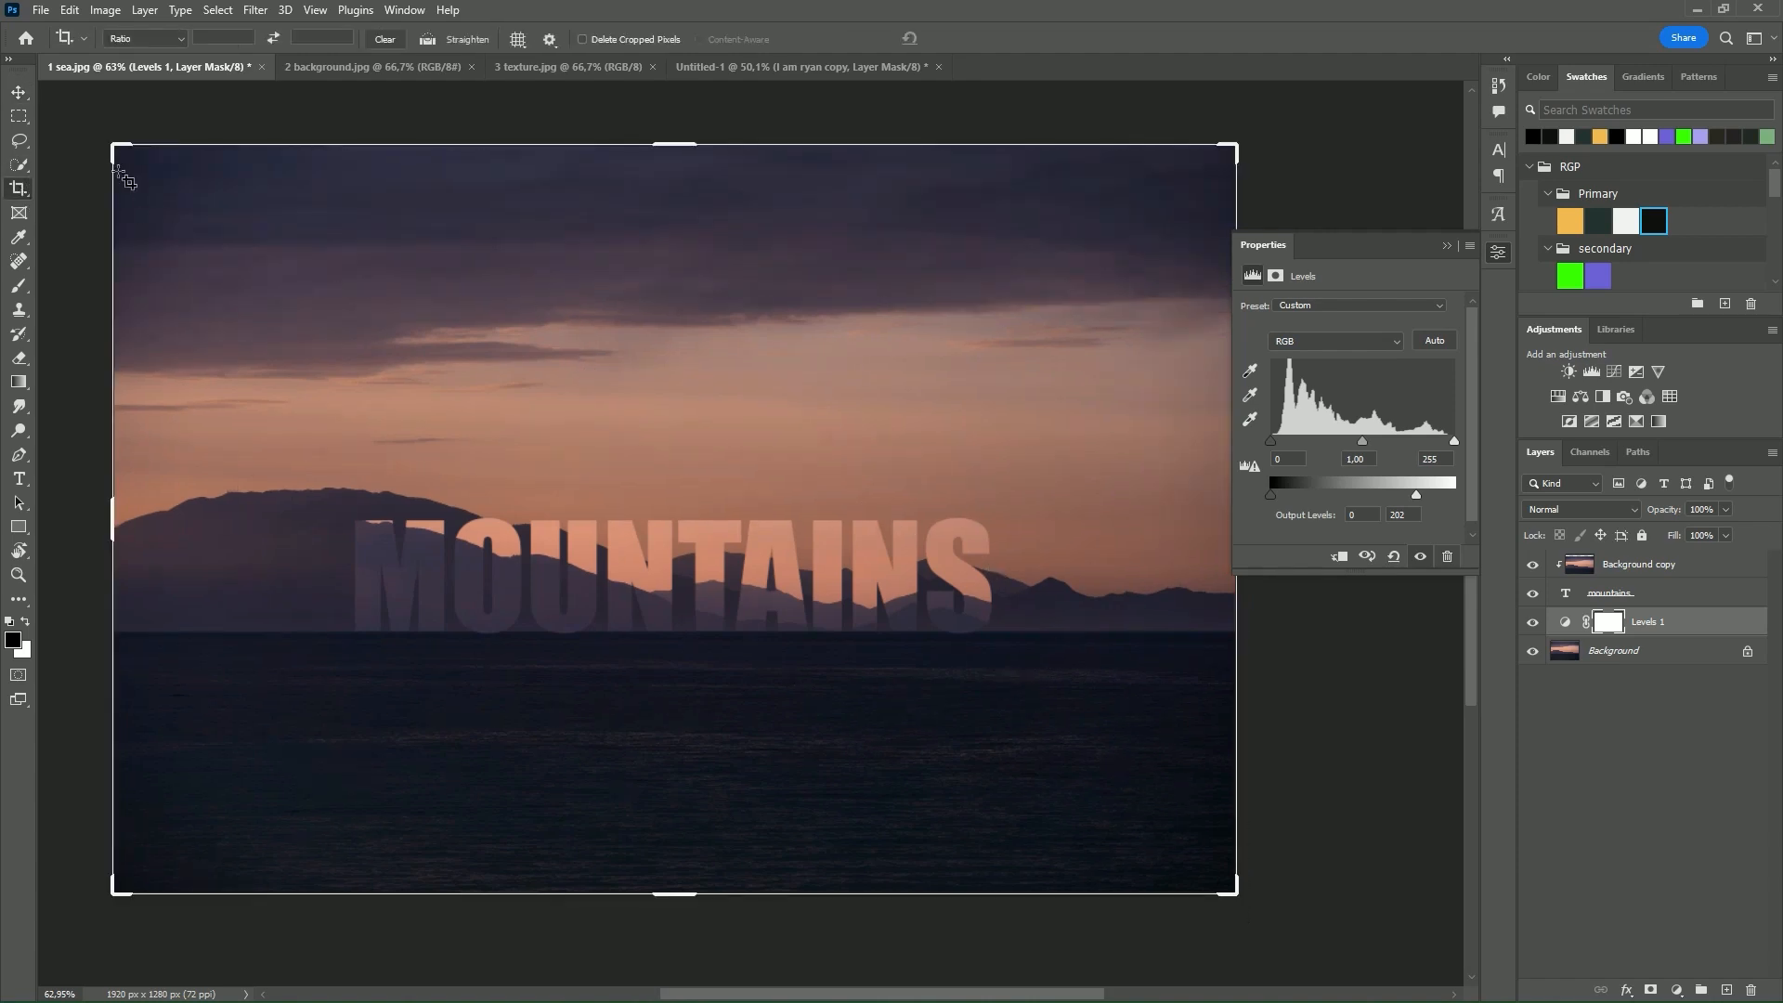
{"action": "left_click_drag", "start_coordinate": [112, 149], "coordinate": [186, 251]}
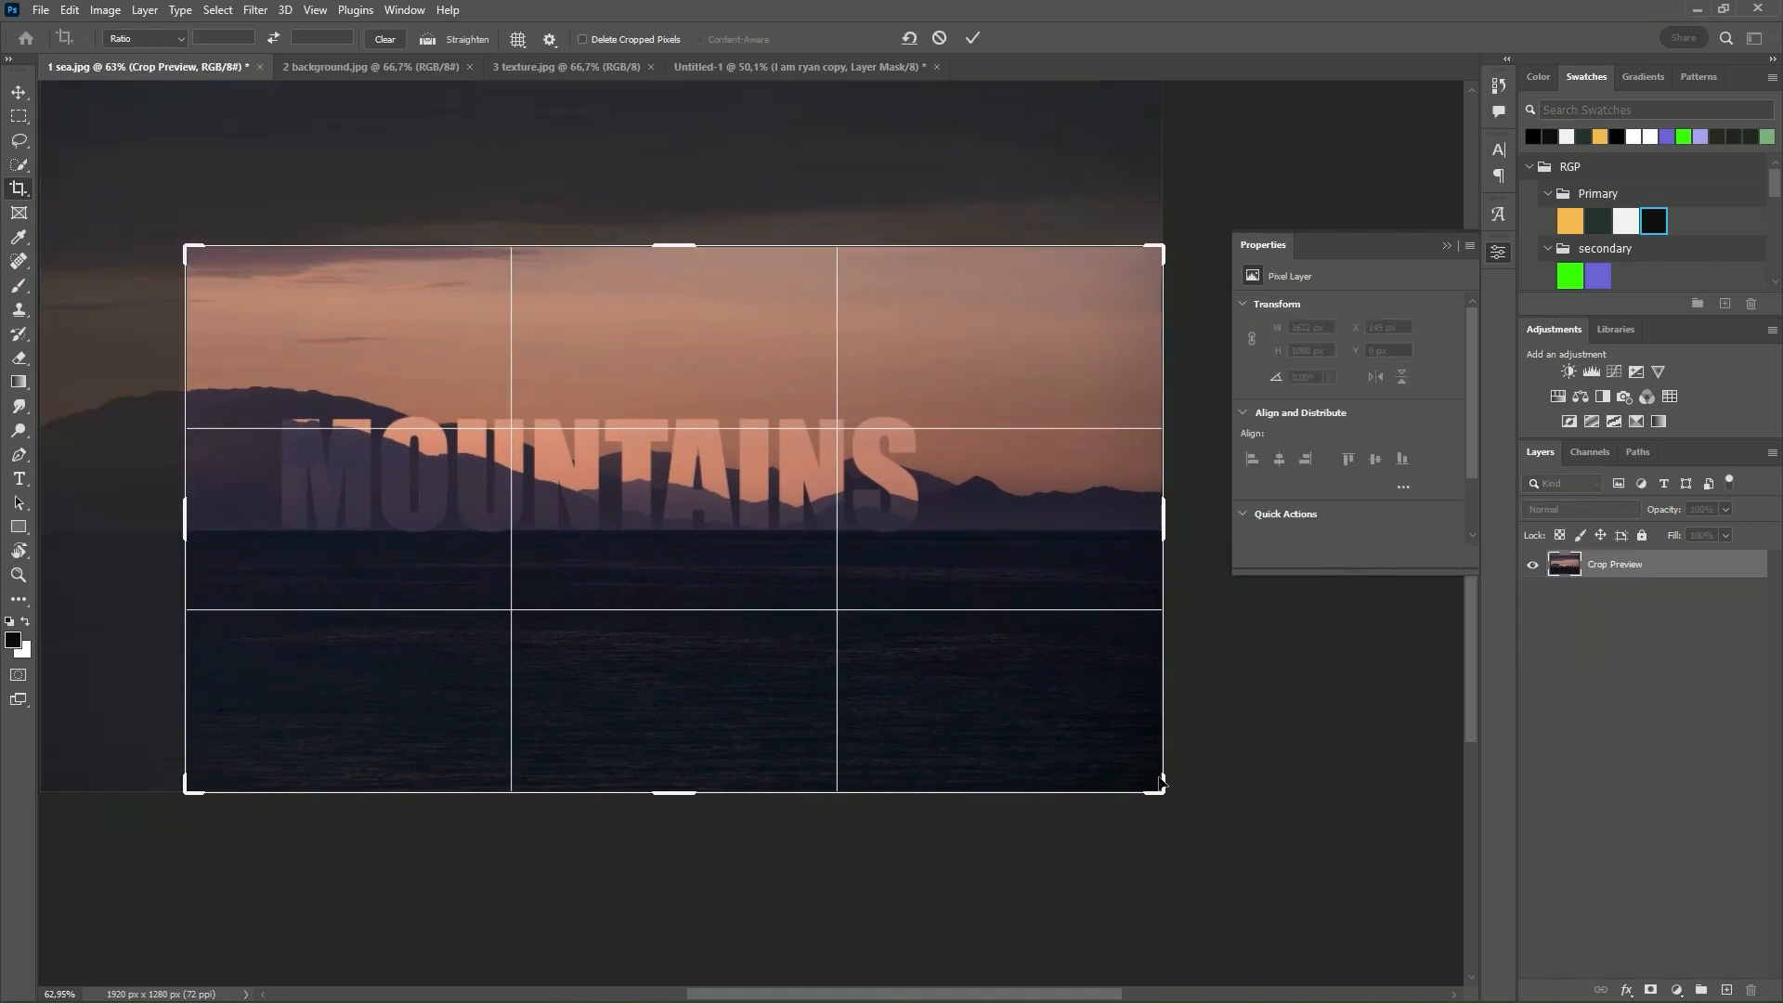
{"action": "left_click_drag", "start_coordinate": [1163, 794], "coordinate": [1089, 752]}
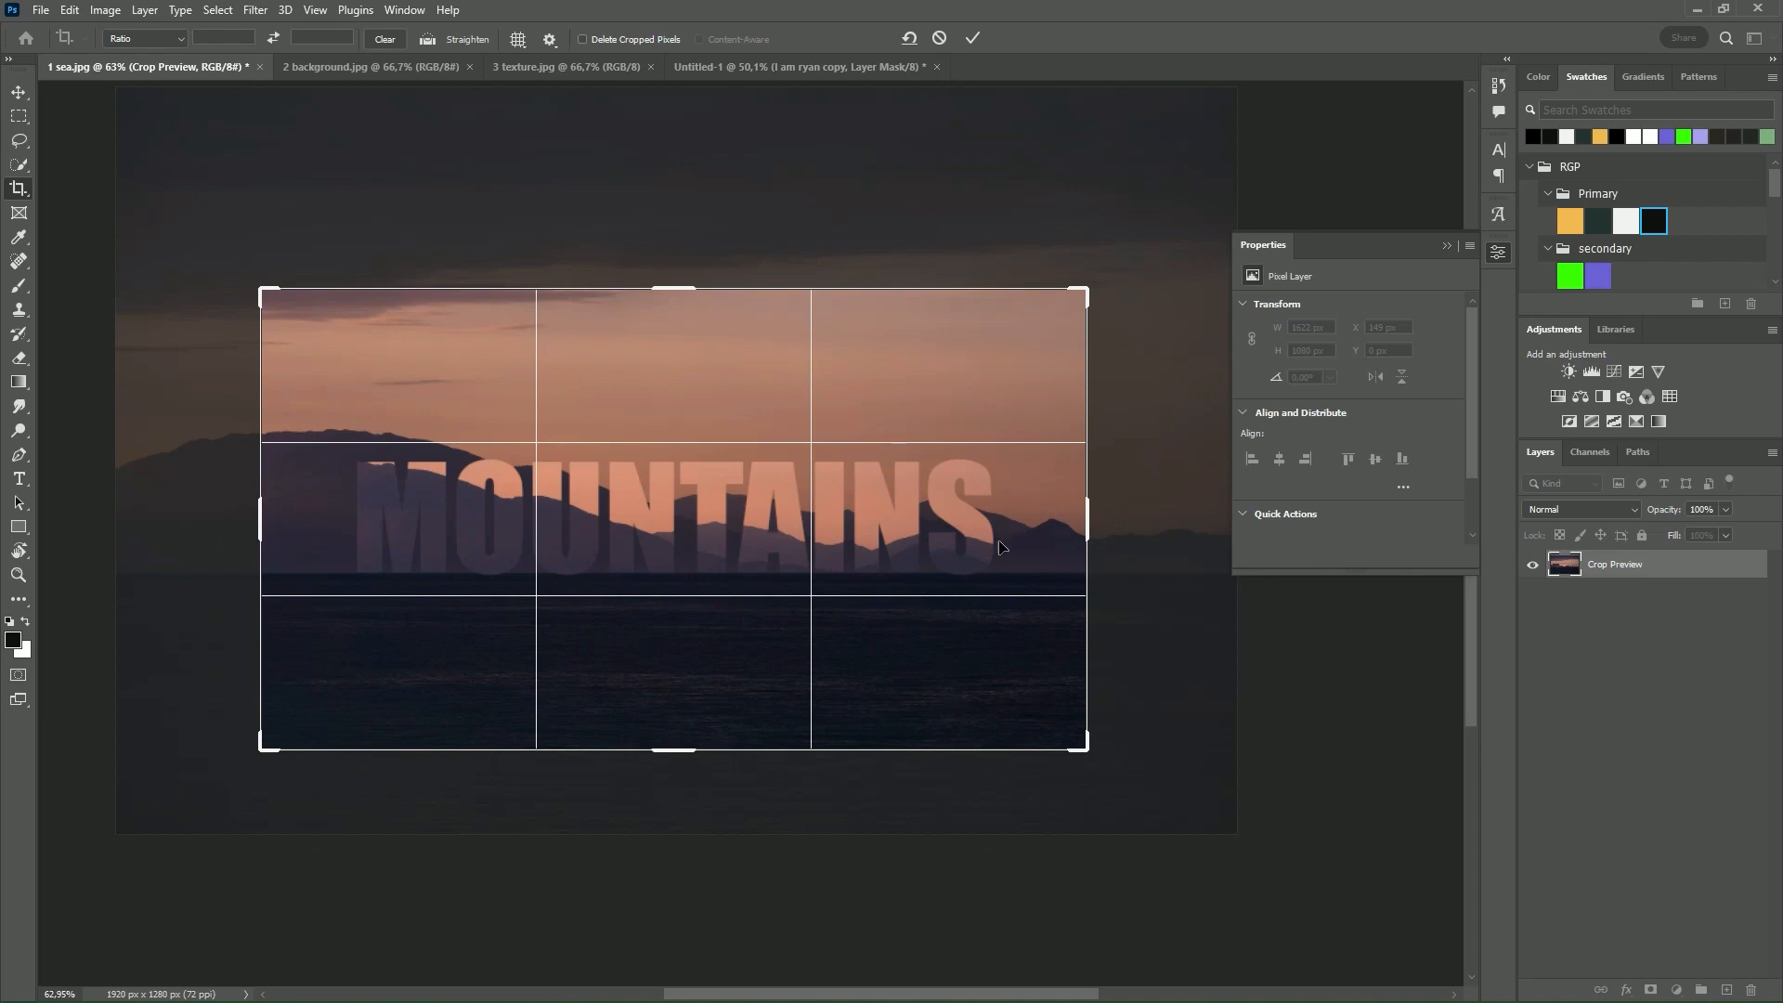
{"action": "key", "text": "v"}
{"action": "scroll", "coordinate": [778, 599], "scroll_direction": "up", "scroll_amount": 4}
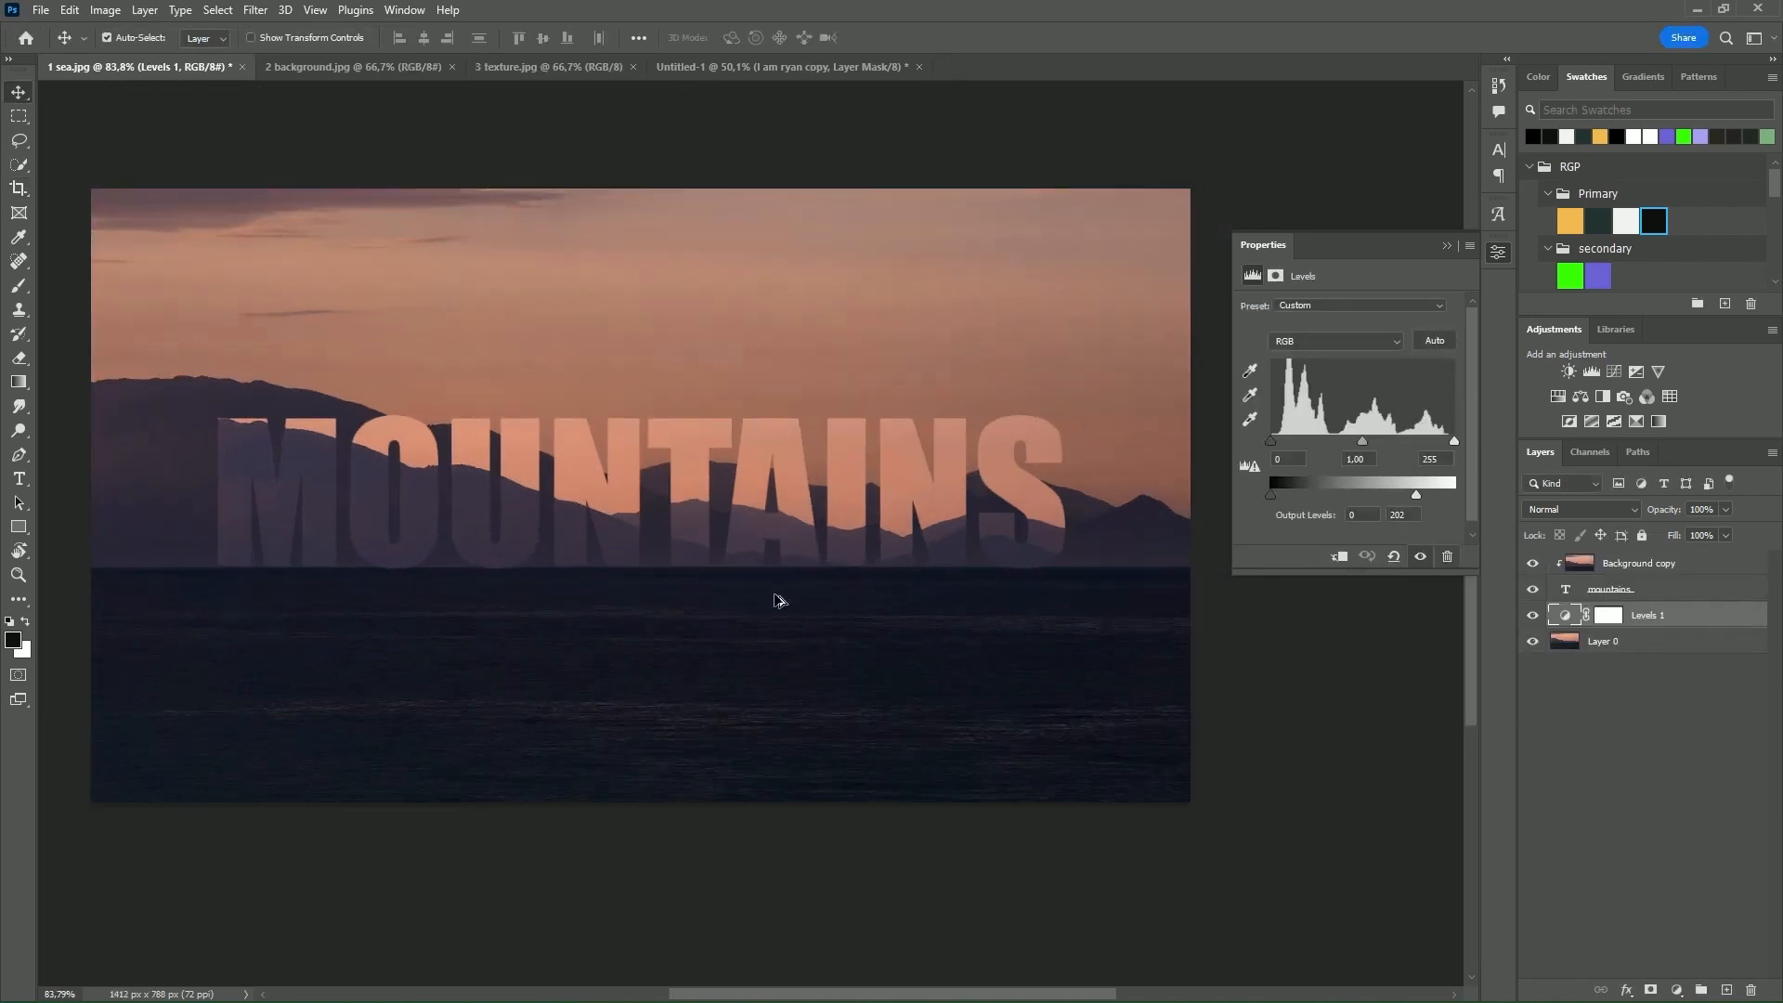
{"action": "left_click_drag", "start_coordinate": [556, 539], "coordinate": [648, 577]}
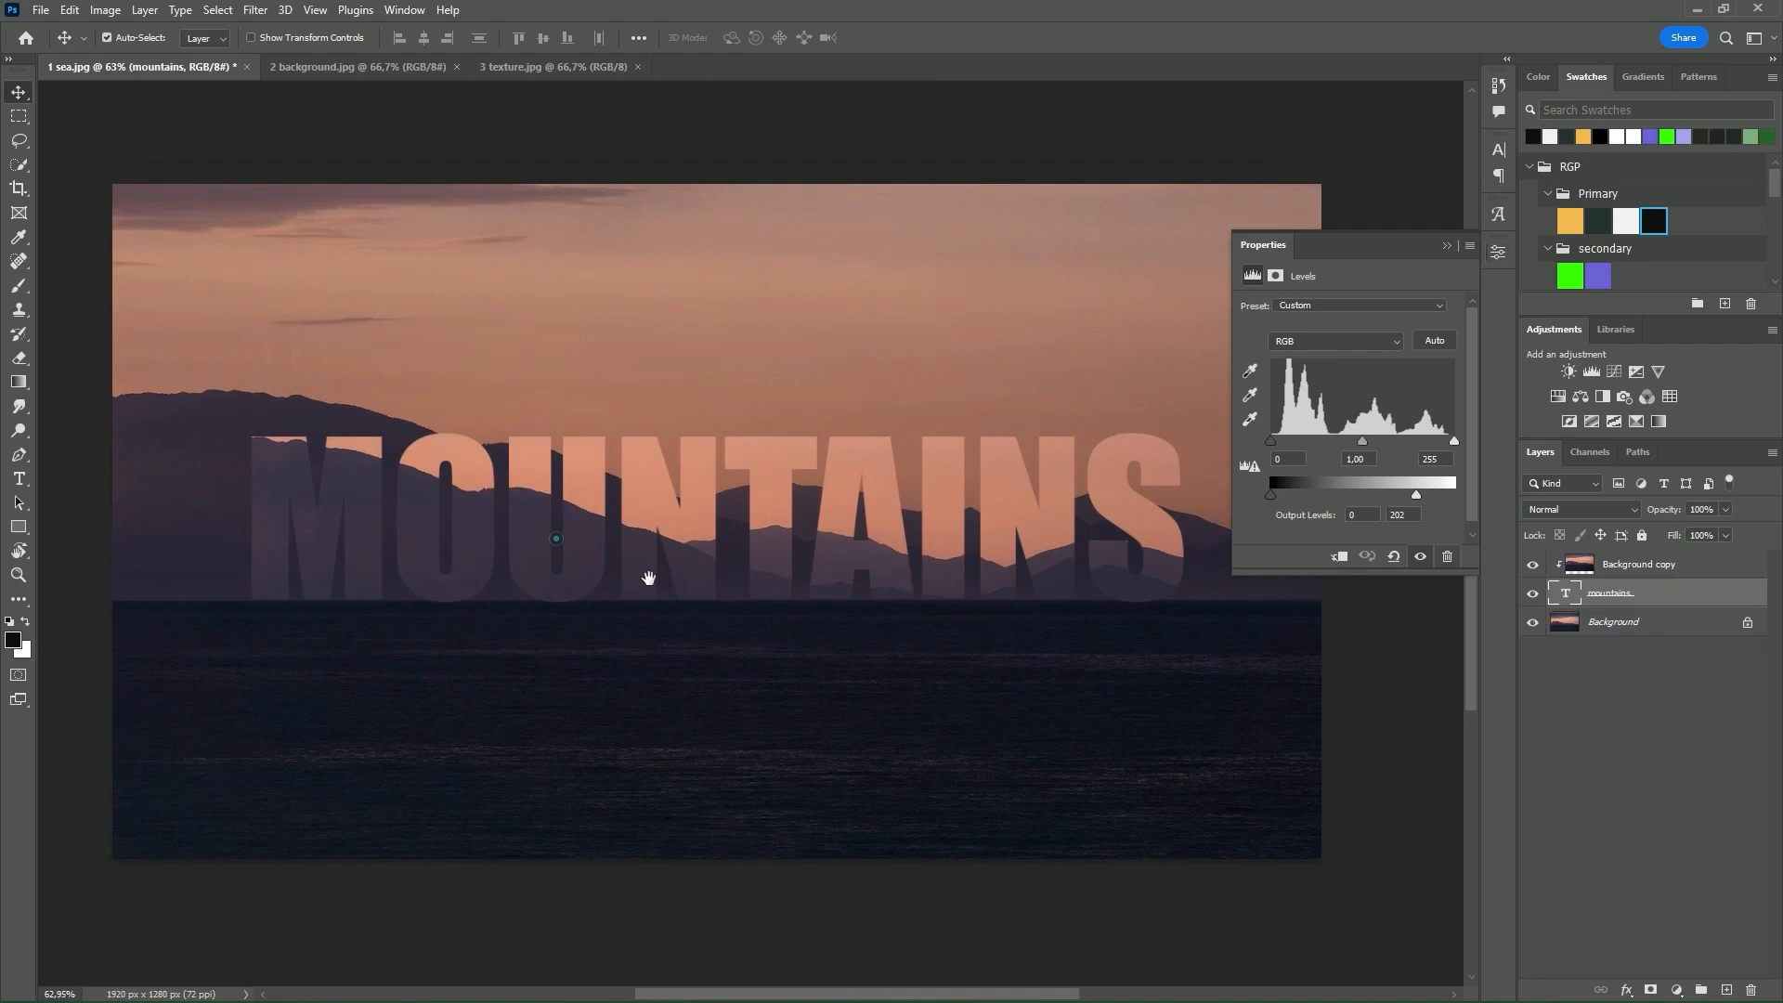
Step: Create a new 1920 x 1080 px document at 72 pixels/inch in RGB Color with a white background
{"action": "left_click", "coordinate": [41, 9]}
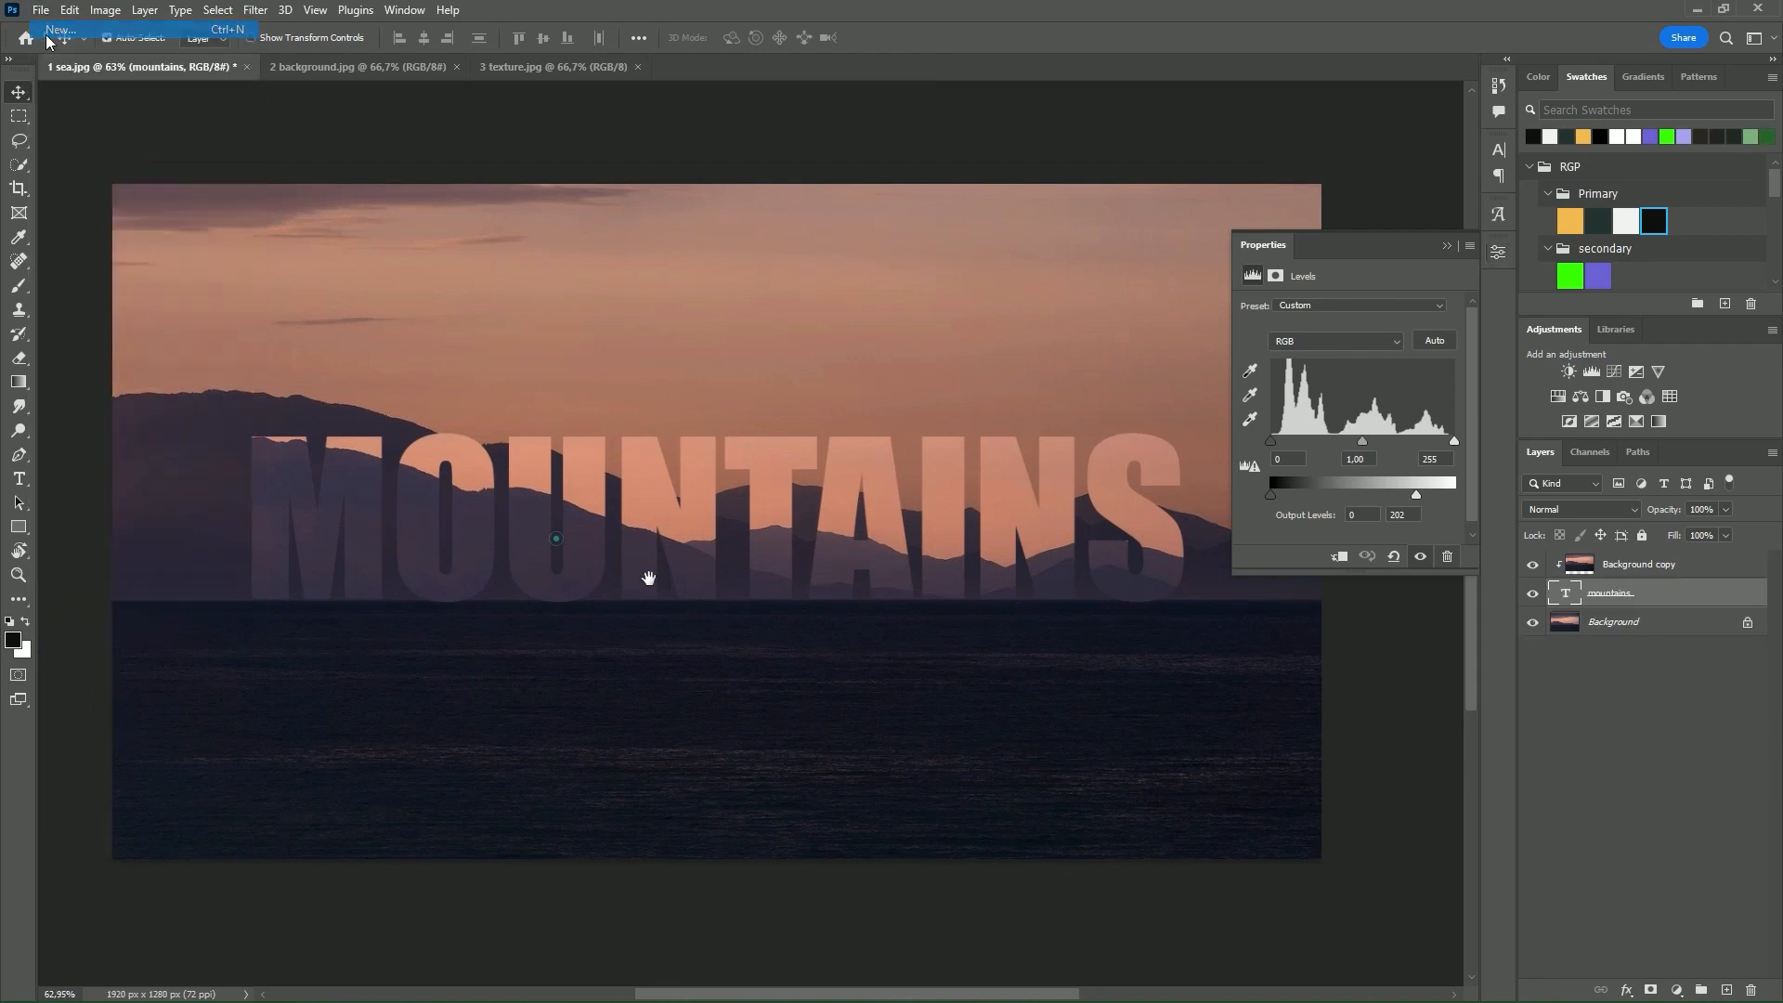
{"action": "key", "text": "ctrl+n"}
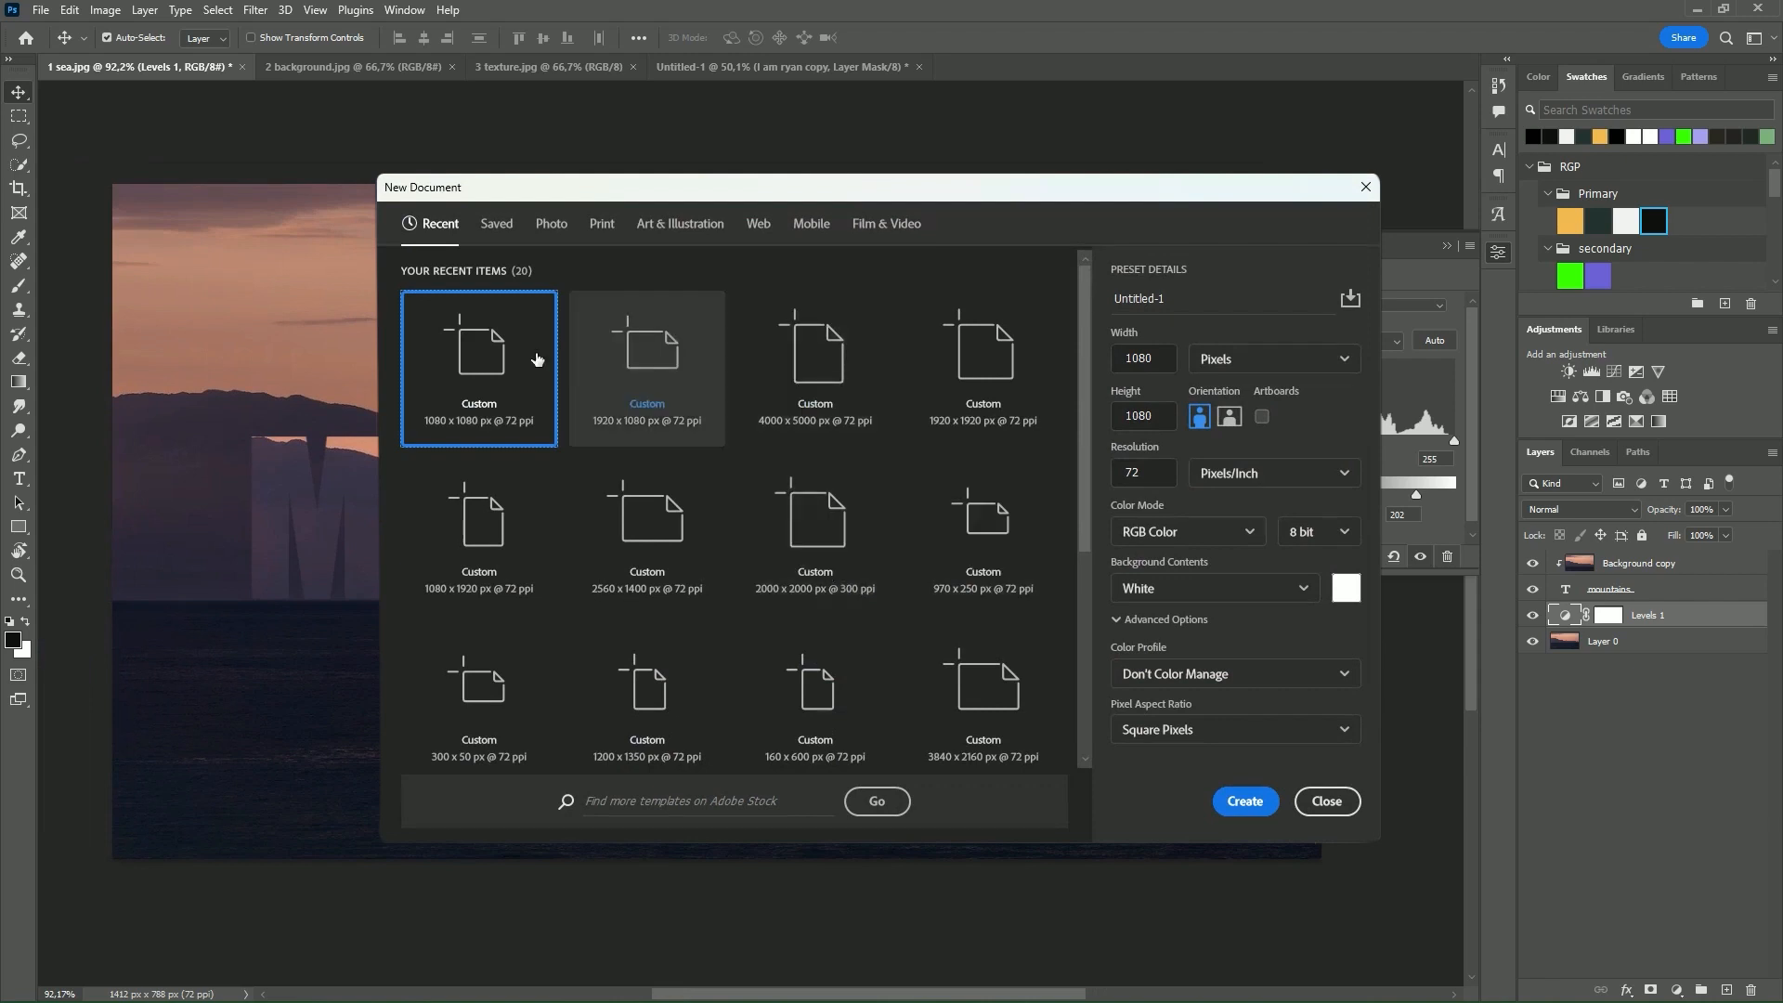
{"action": "left_click", "coordinate": [641, 353]}
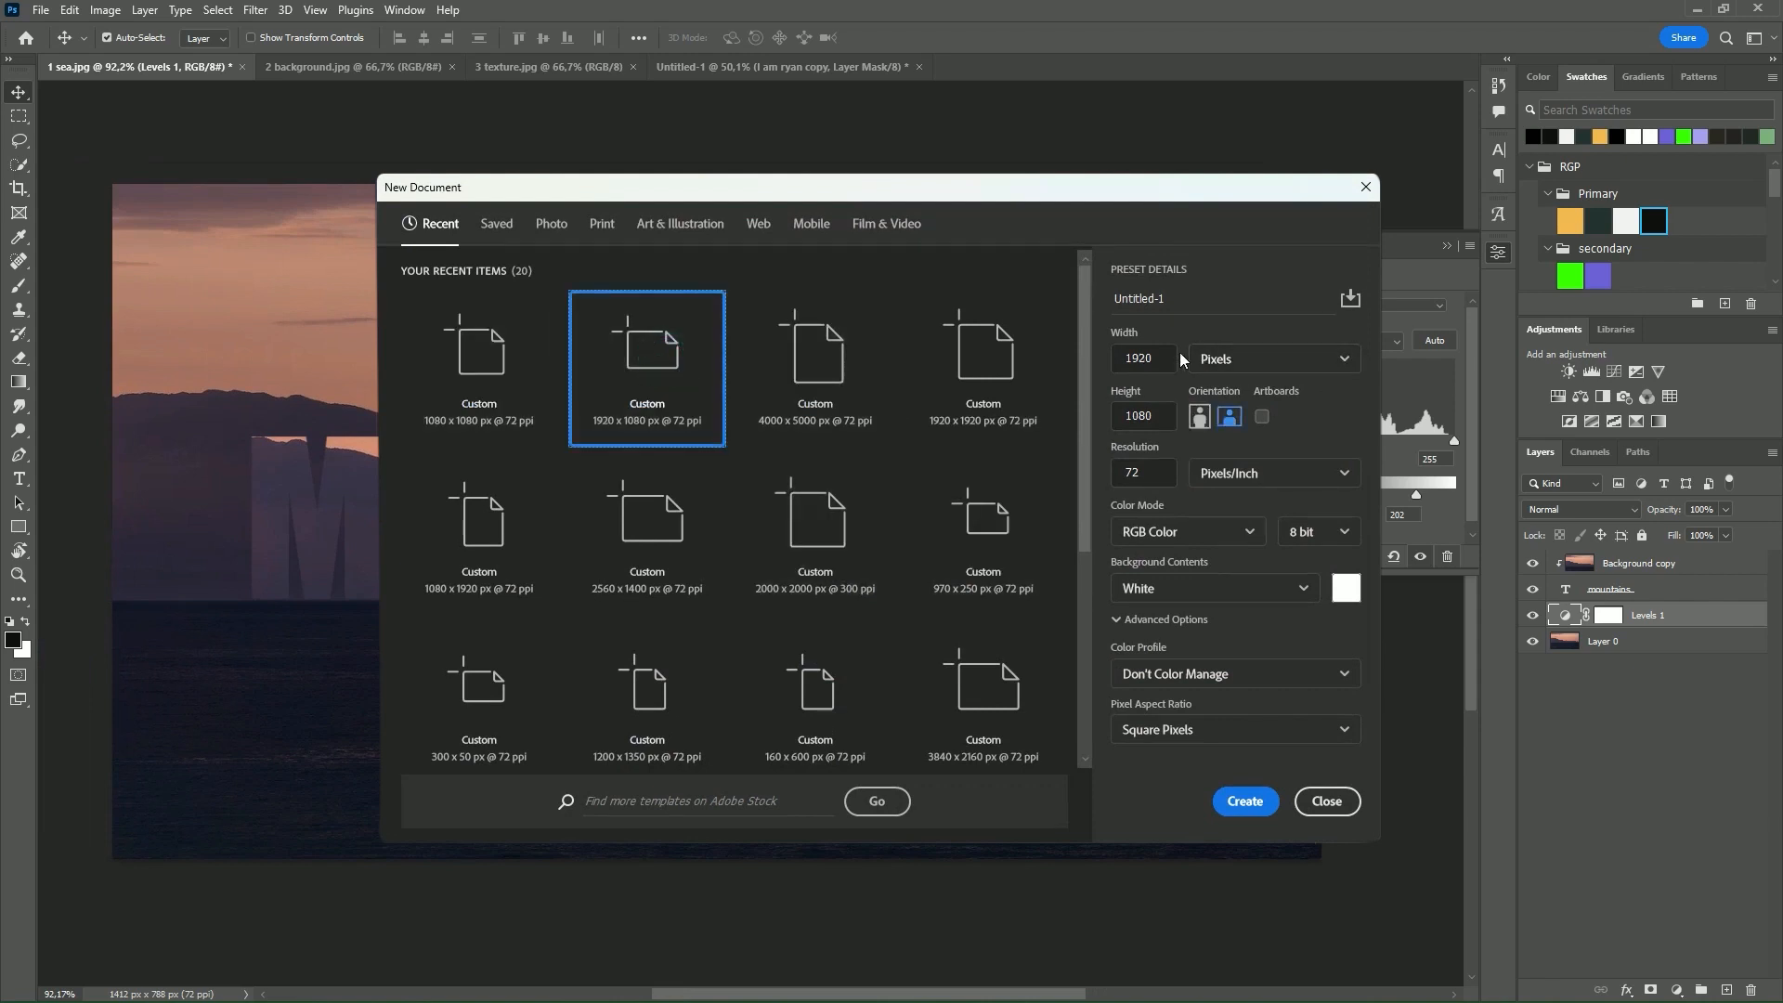
{"action": "left_click_drag", "start_coordinate": [1162, 360], "coordinate": [1089, 360]}
{"action": "type", "text": "1920"}
{"action": "left_click_drag", "start_coordinate": [1162, 417], "coordinate": [1100, 438]}
{"action": "type", "text": "1080"}
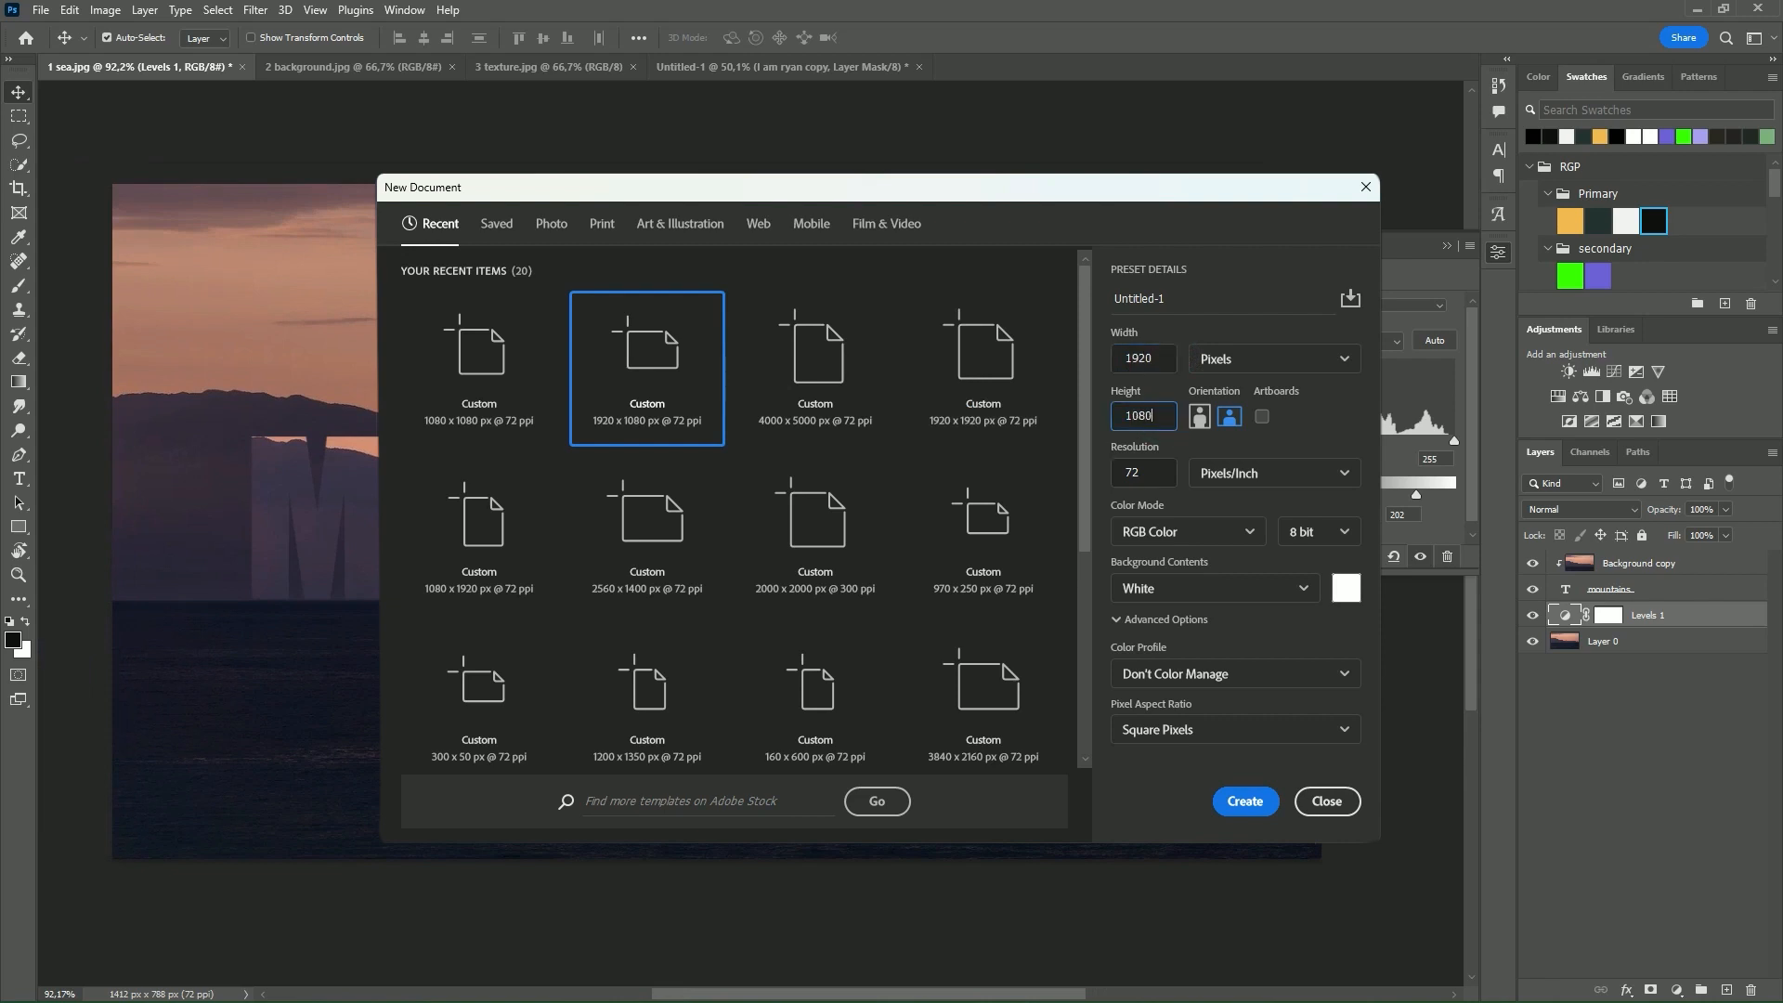
{"action": "left_click", "coordinate": [1226, 791]}
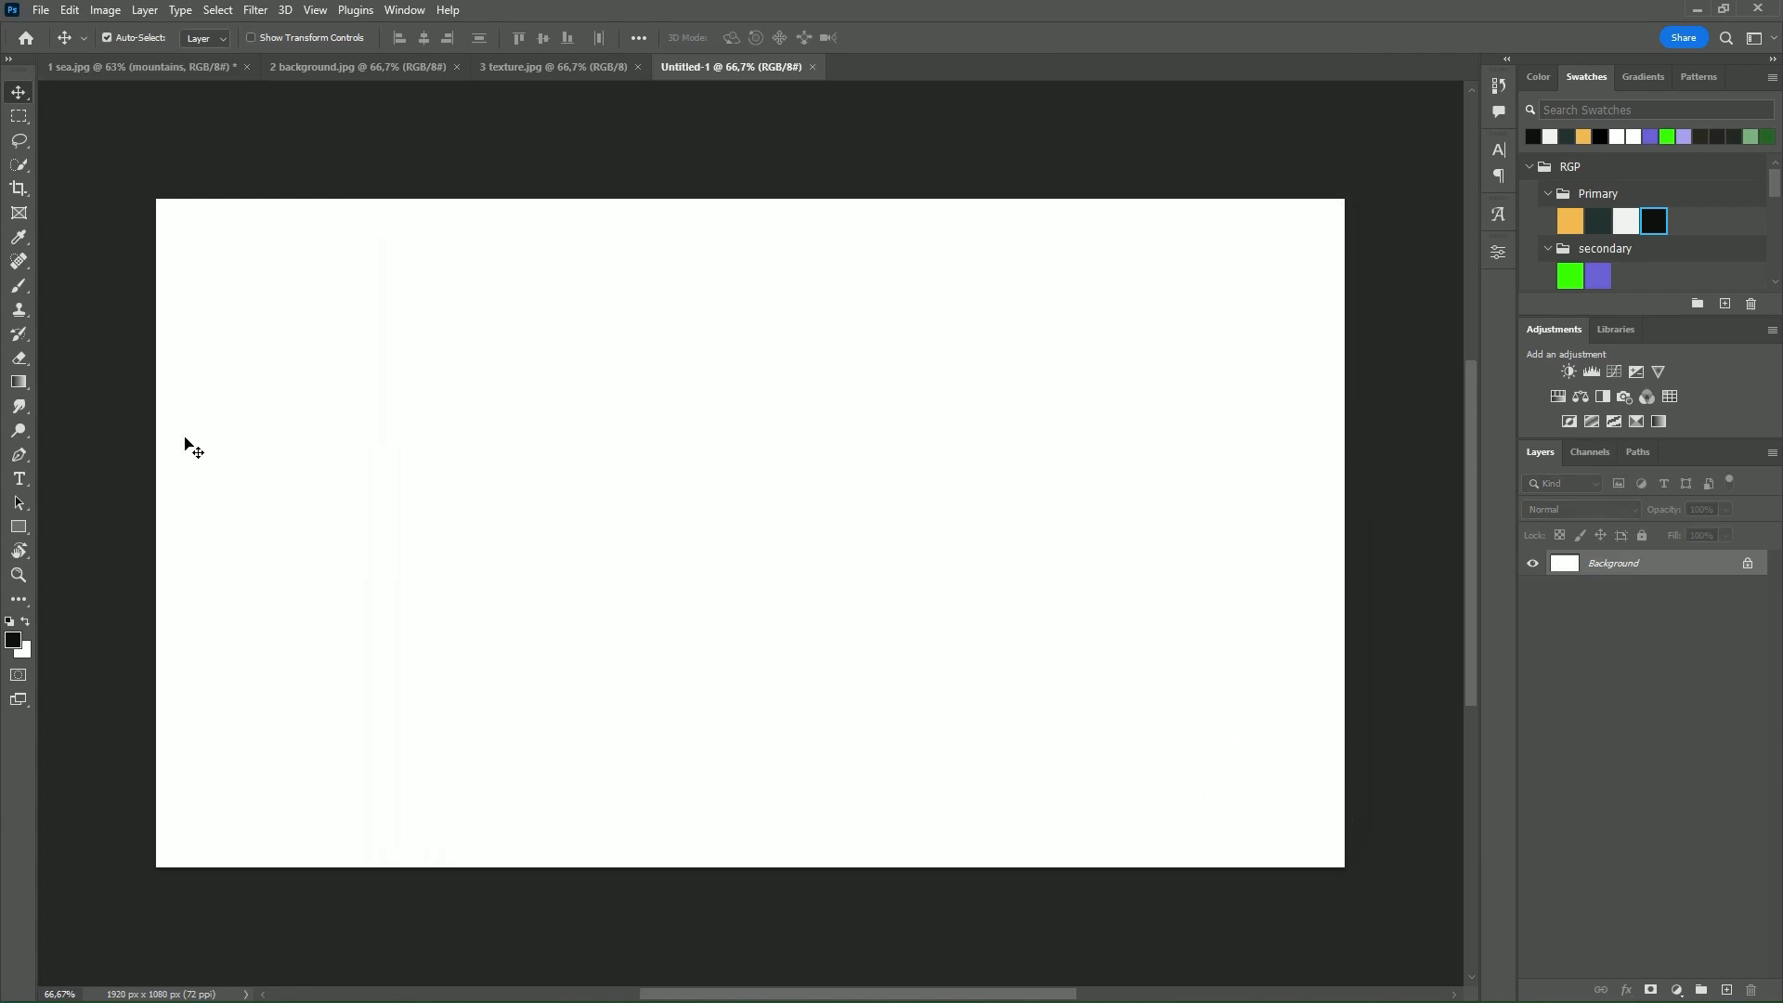
Step: Add a text line reading I AM followed by the first name in capitals near the middle of the white canvas
{"action": "left_click", "coordinate": [20, 479]}
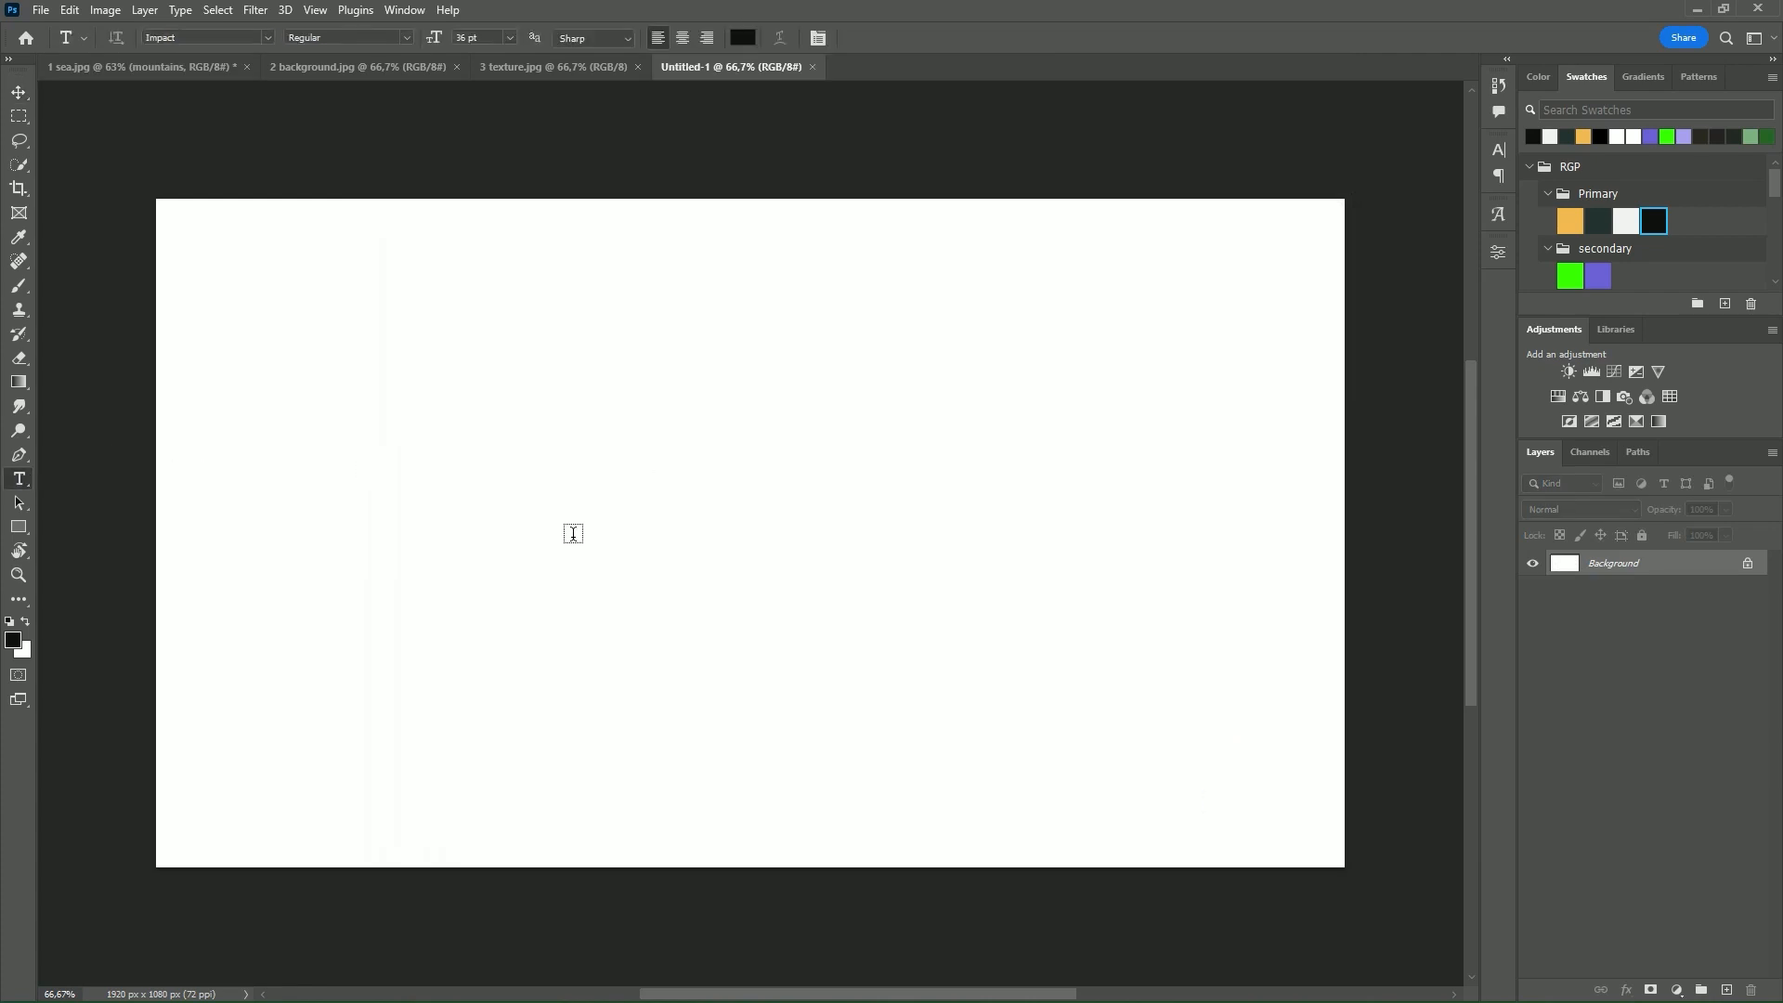
{"action": "left_click", "coordinate": [504, 509]}
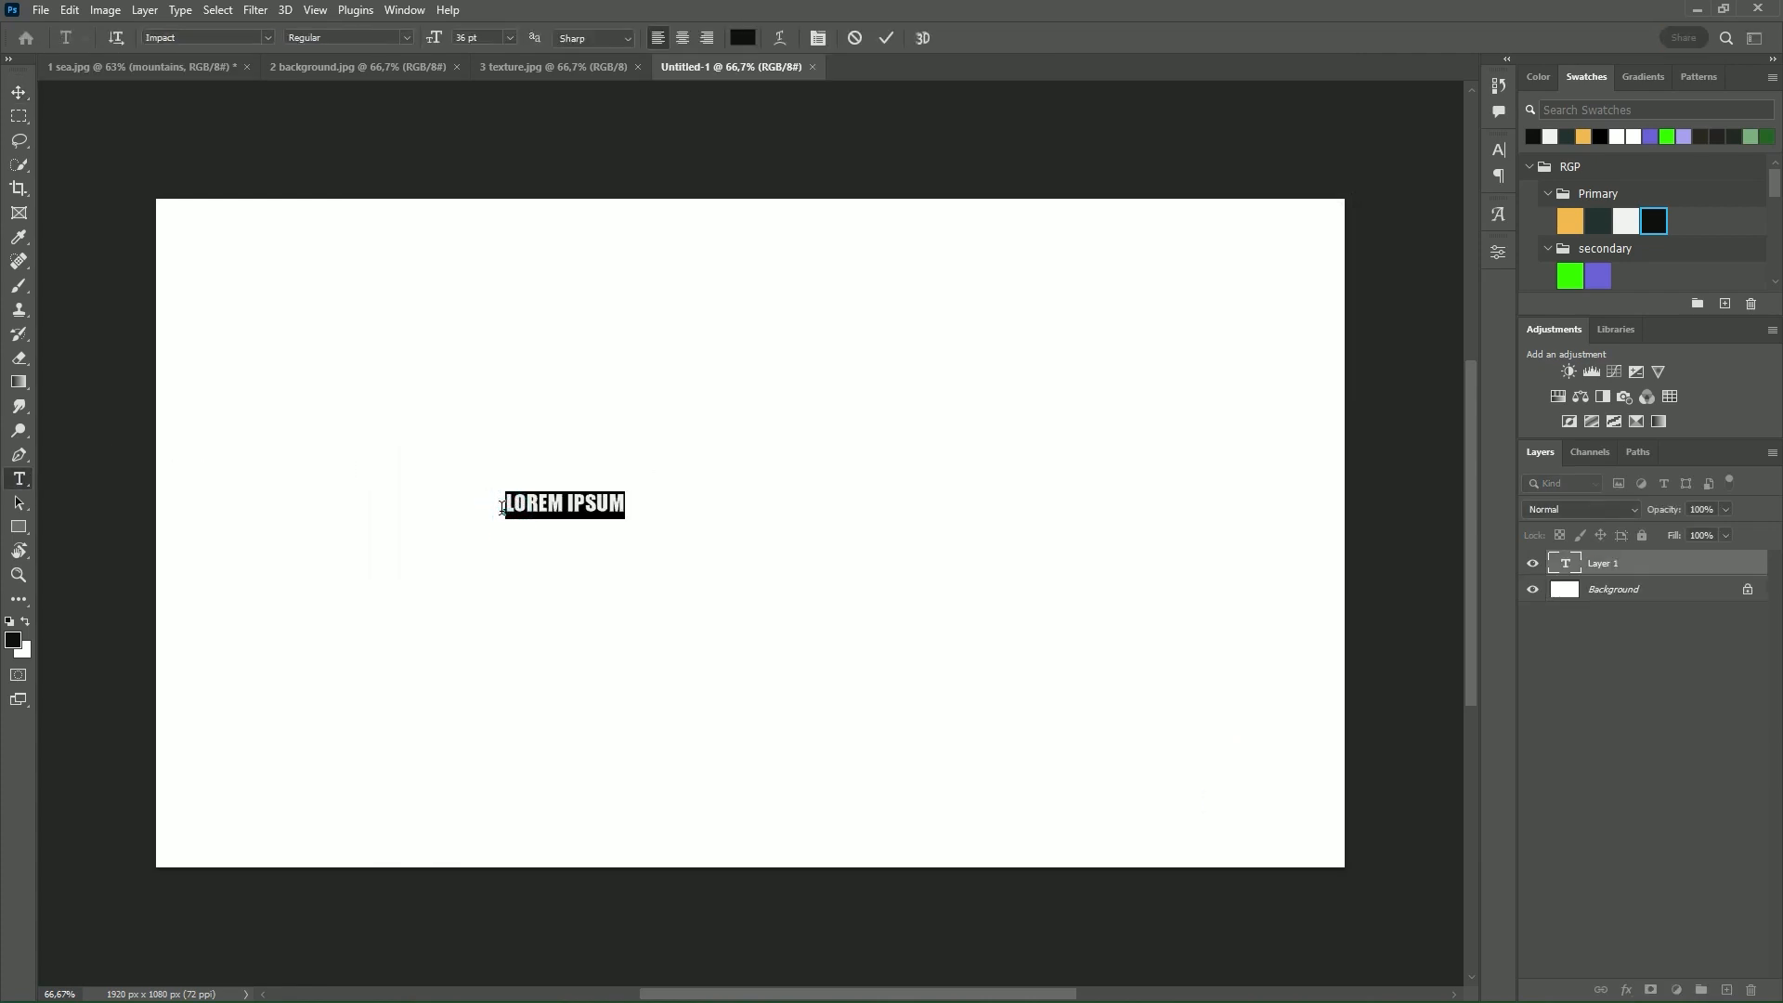
{"action": "key", "text": "BackSpace"}
{"action": "type", "text": "I AM"}
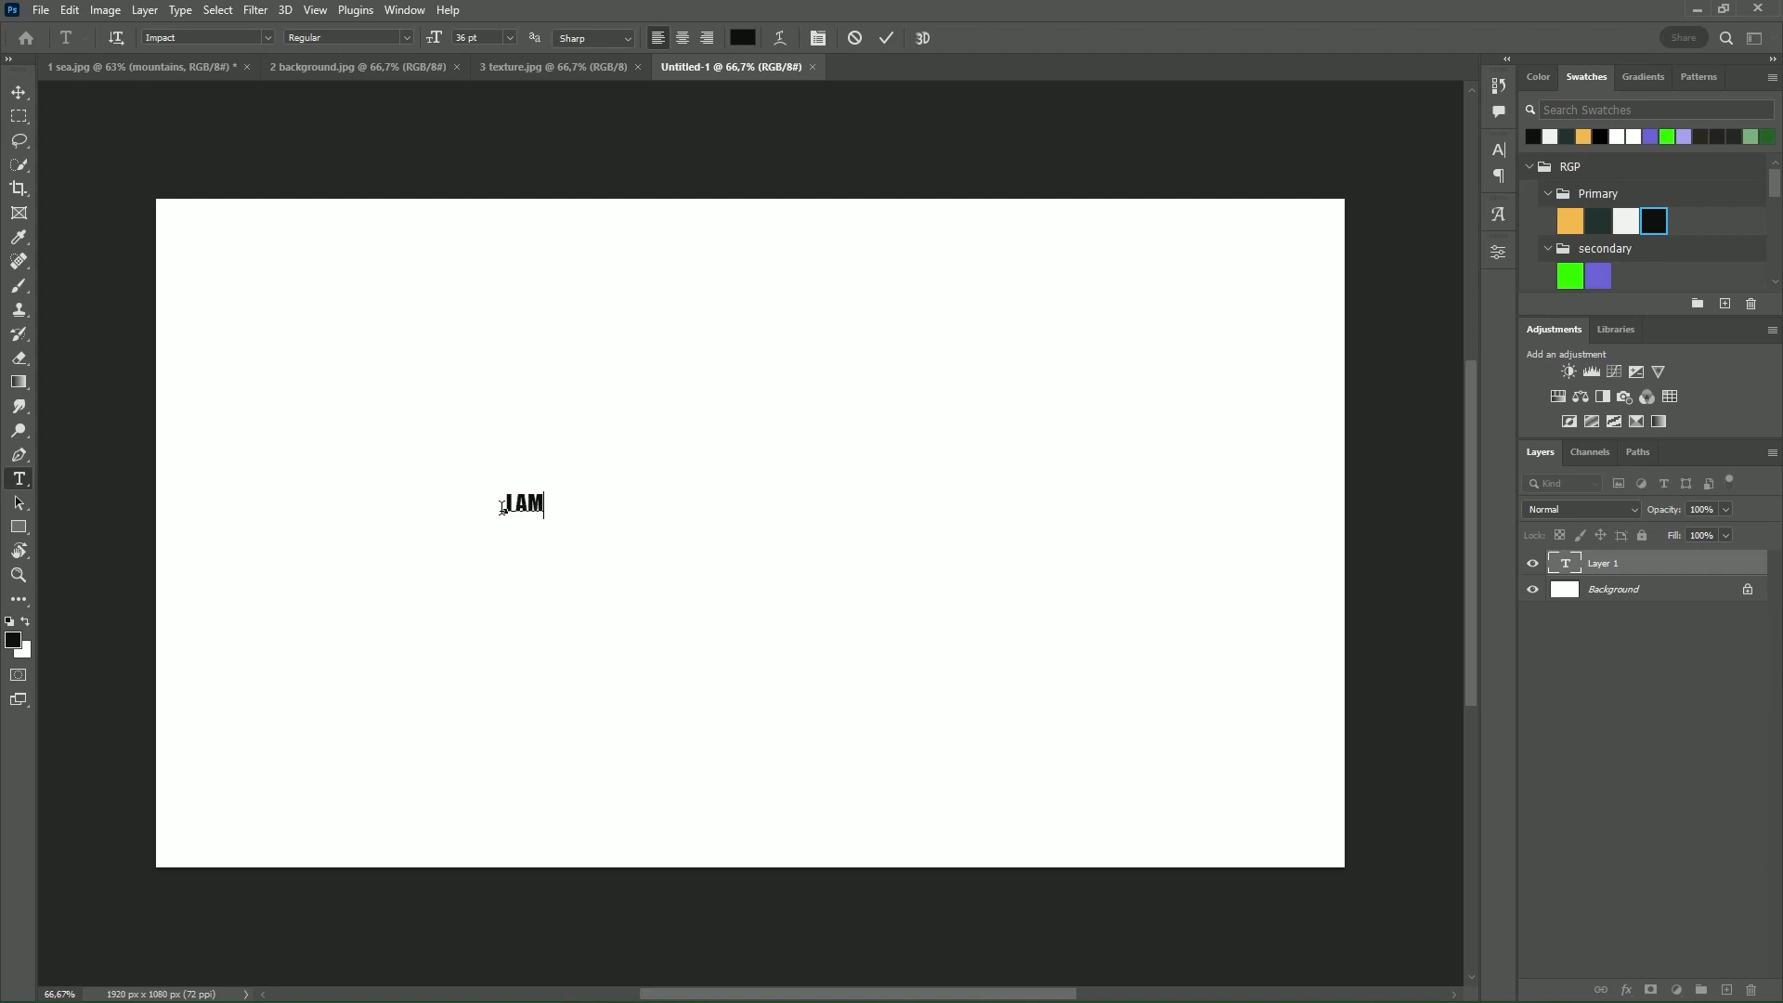
{"action": "type", "text": " RYAN"}
{"action": "key", "text": "ctrl+Return"}
Step: Scale the text line up to about 1041% and place it near the canvas centre
{"action": "key", "text": "ctrl+t"}
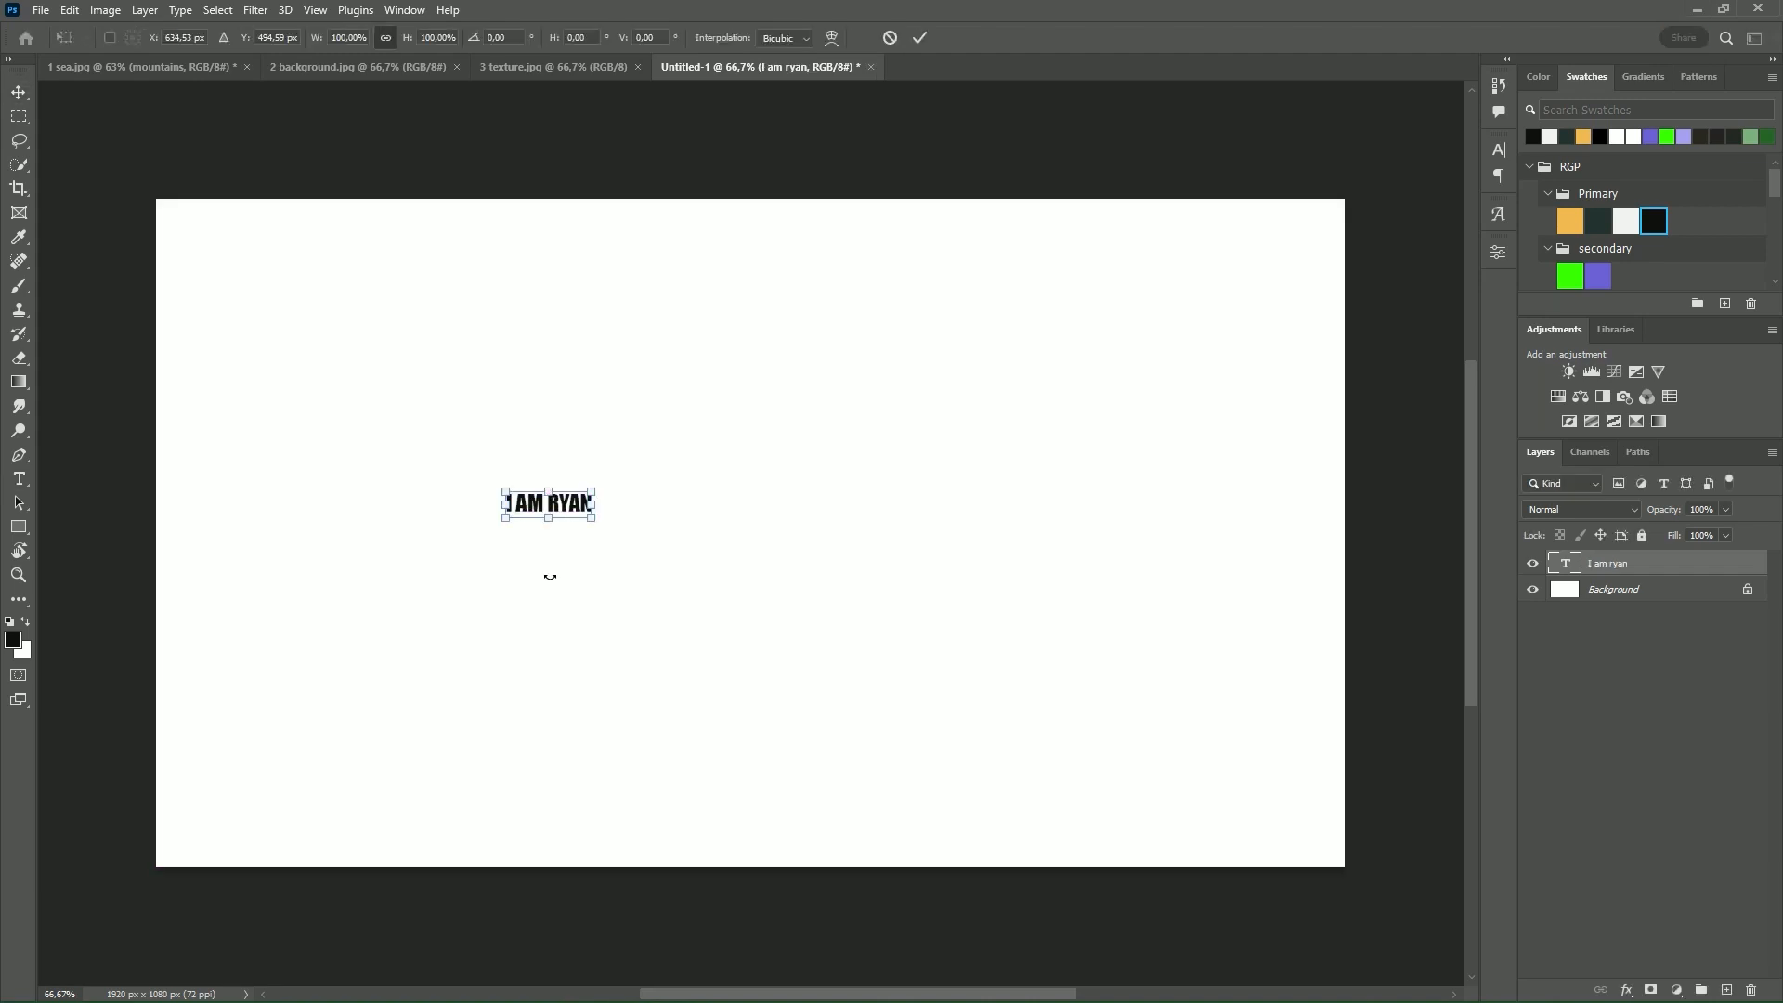
{"action": "left_click_drag", "start_coordinate": [587, 517], "coordinate": [1023, 625]}
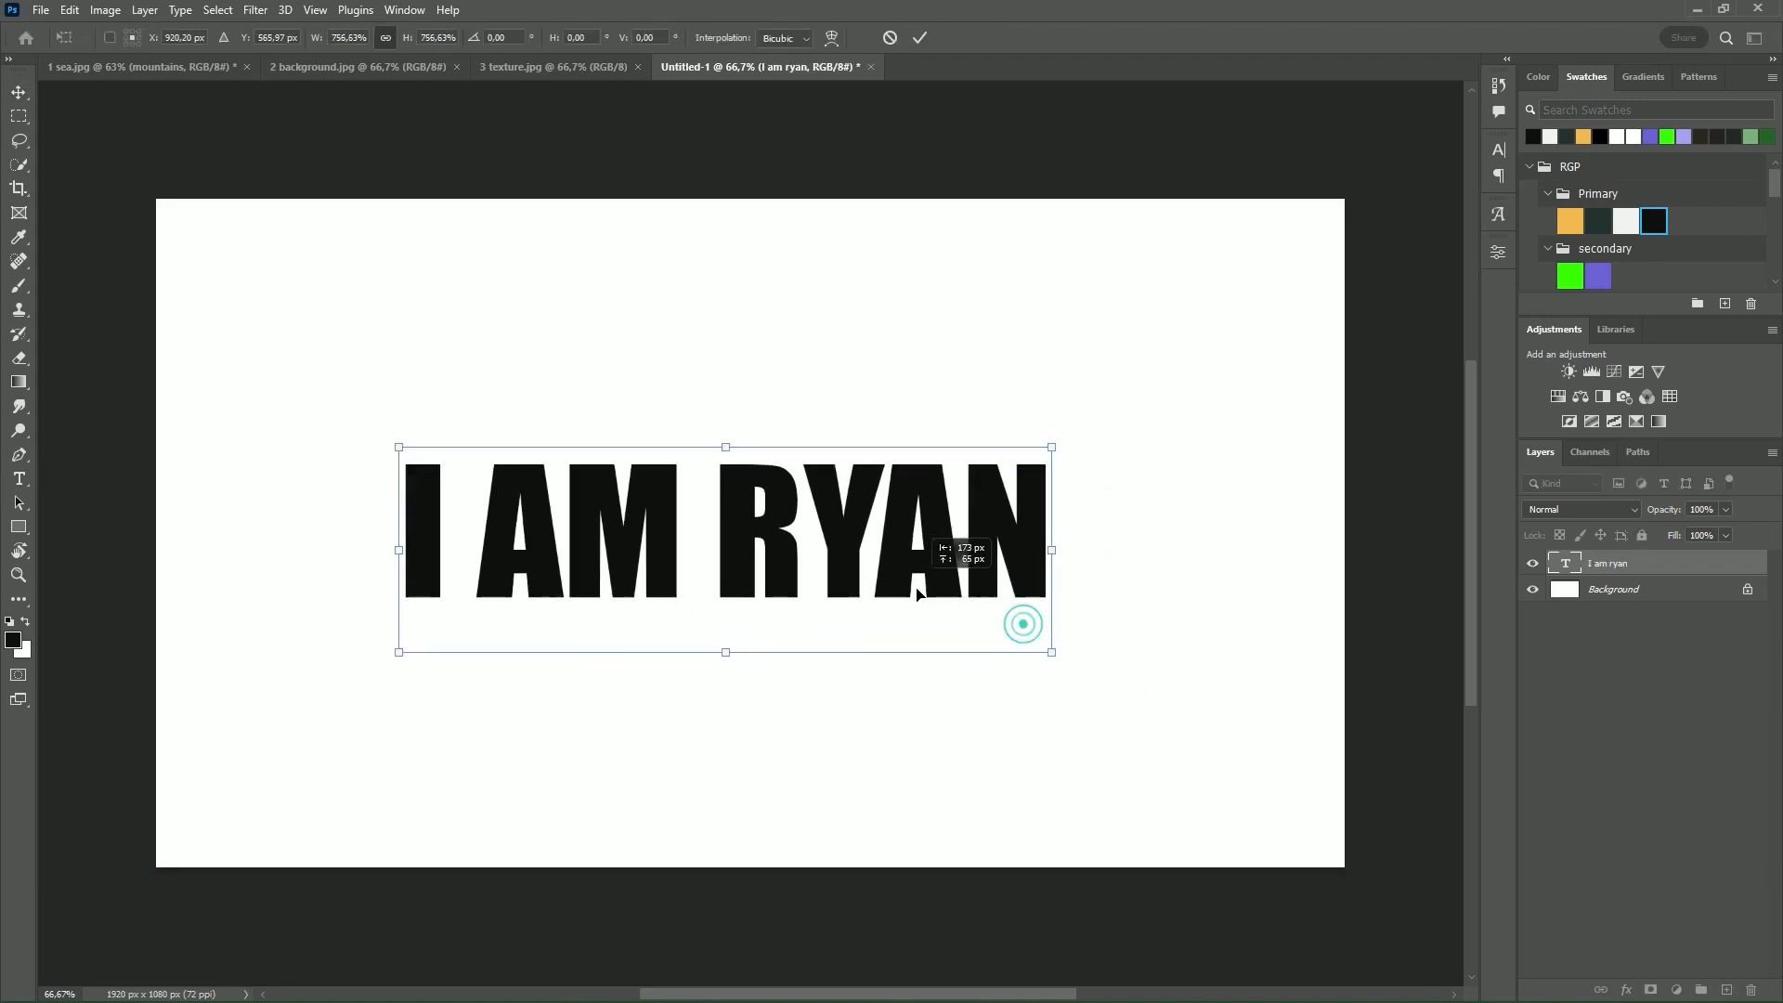
{"action": "left_click_drag", "start_coordinate": [1052, 561], "coordinate": [1296, 574]}
{"action": "left_click_drag", "start_coordinate": [1172, 566], "coordinate": [1103, 566]}
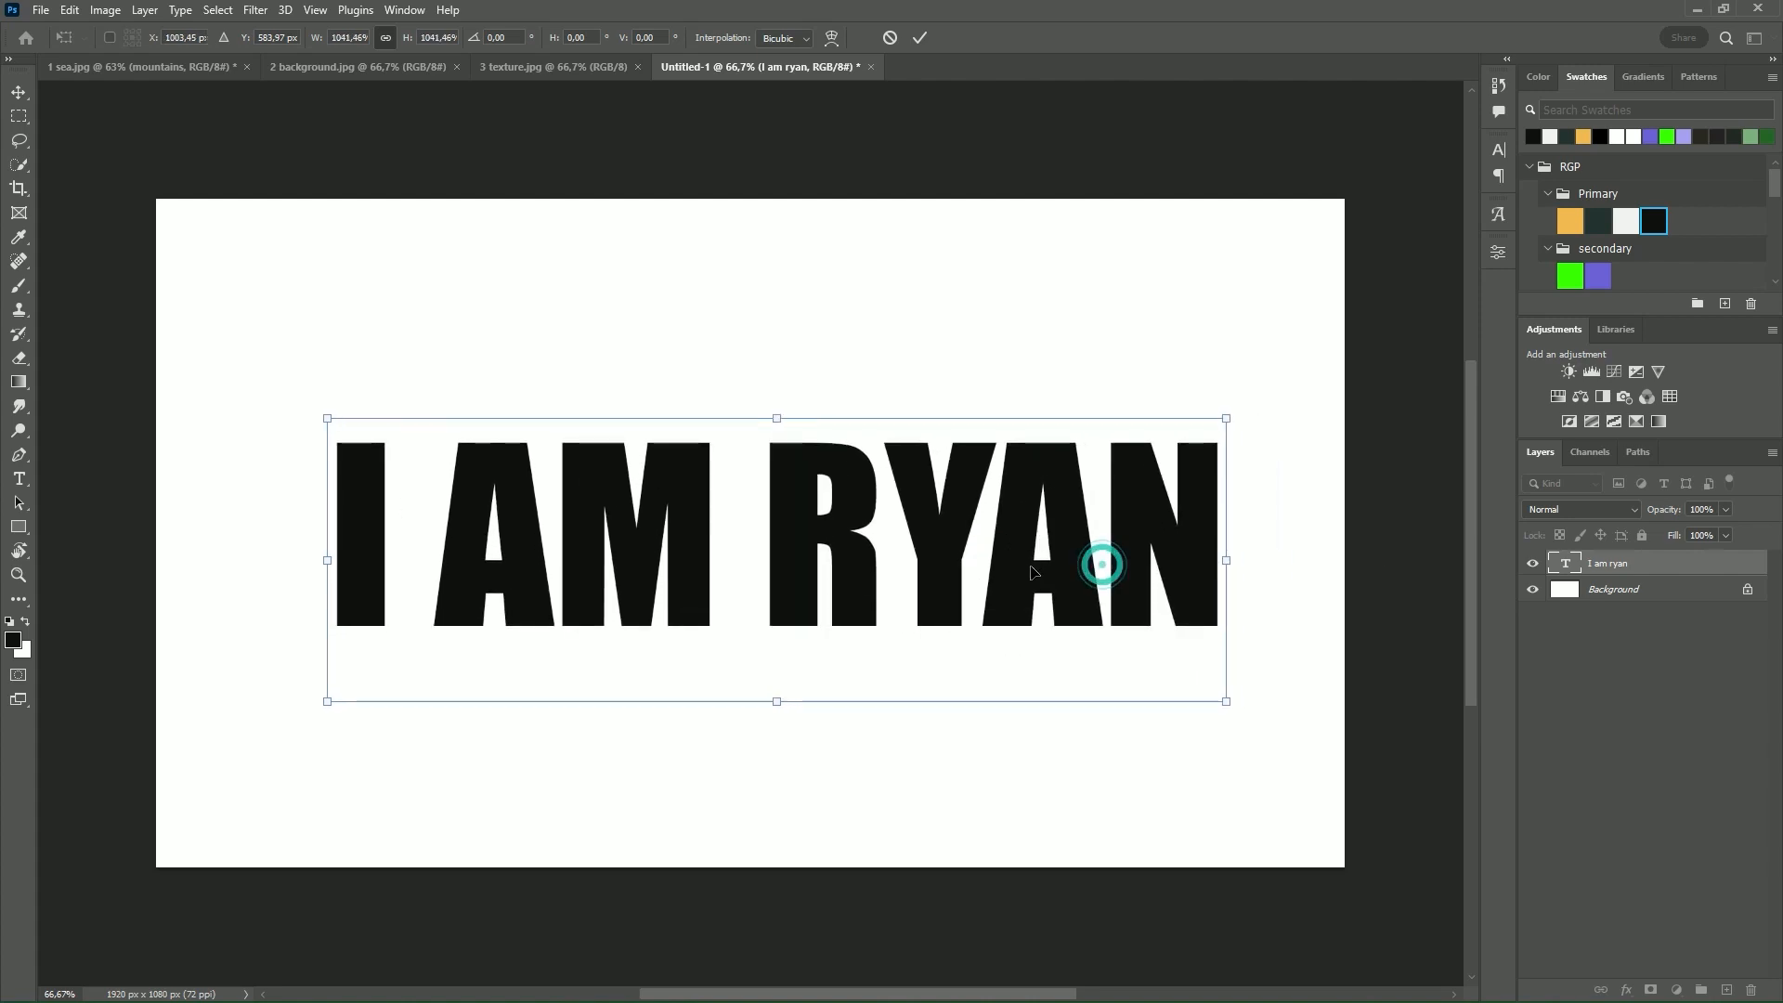
{"action": "key", "text": "Return"}
Step: Copy the scratched metal image from 2 background.jpg into Untitled-1 above the text and clip it to the letters
{"action": "left_click", "coordinate": [394, 68]}
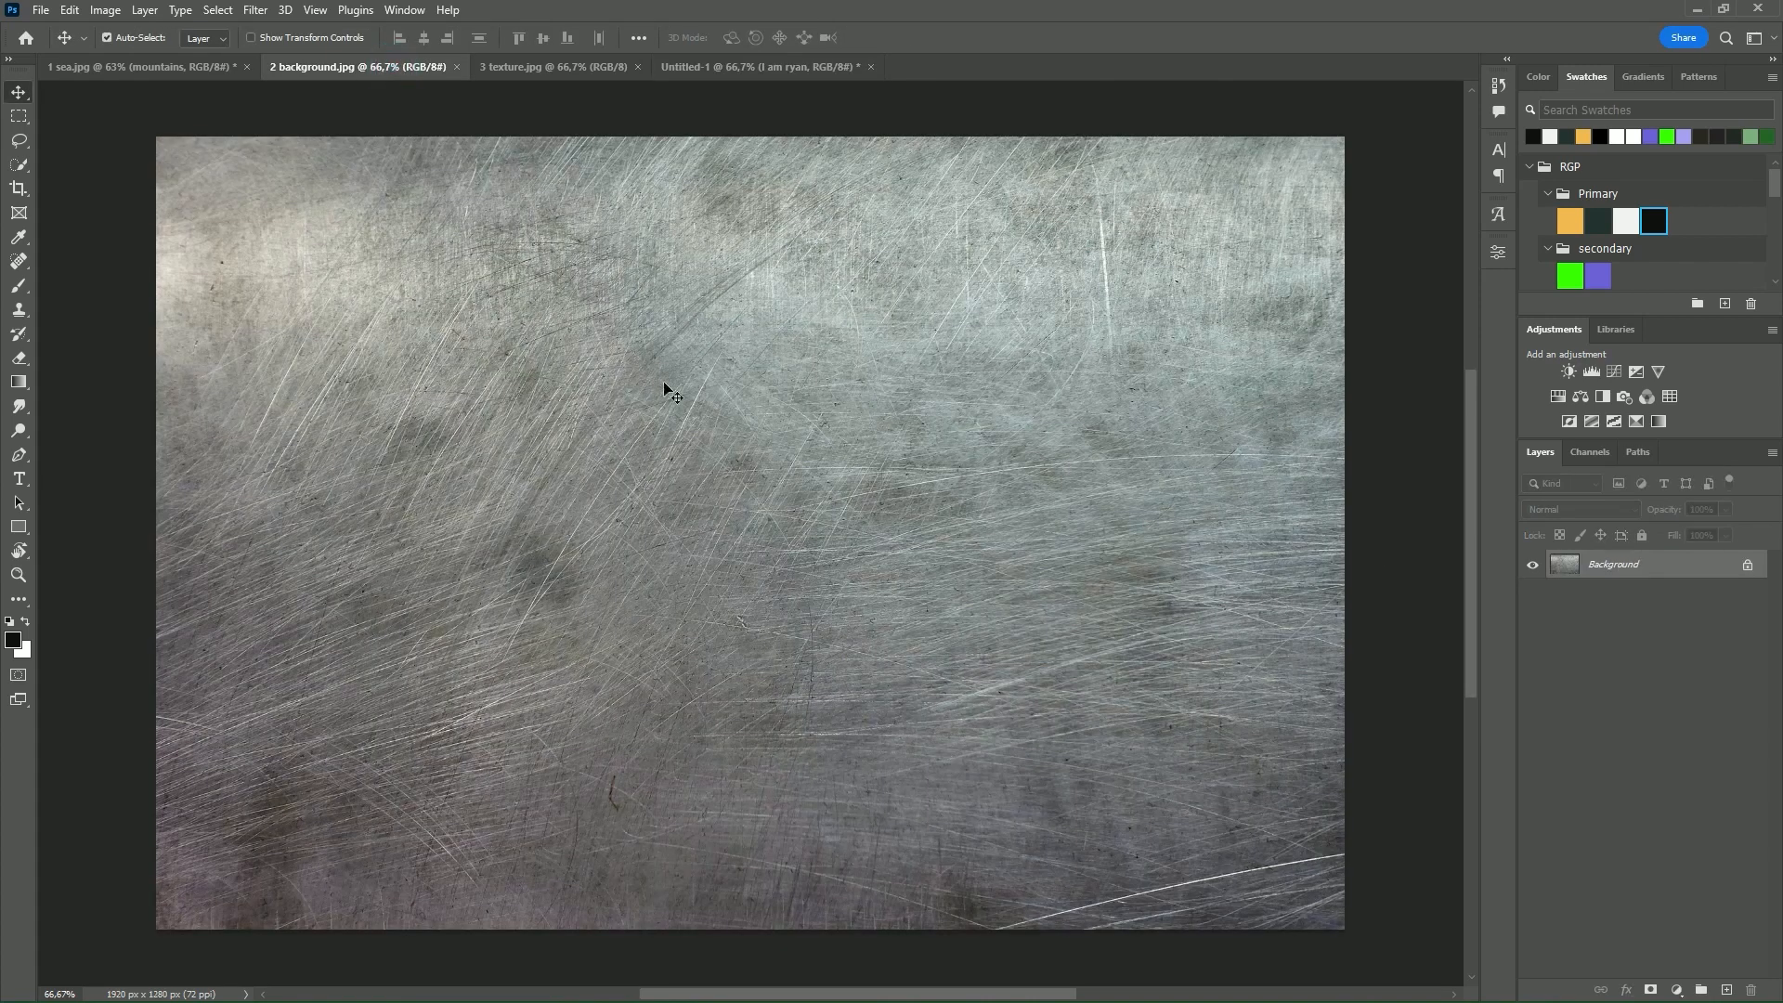
{"action": "left_click_drag", "start_coordinate": [477, 246], "coordinate": [760, 535]}
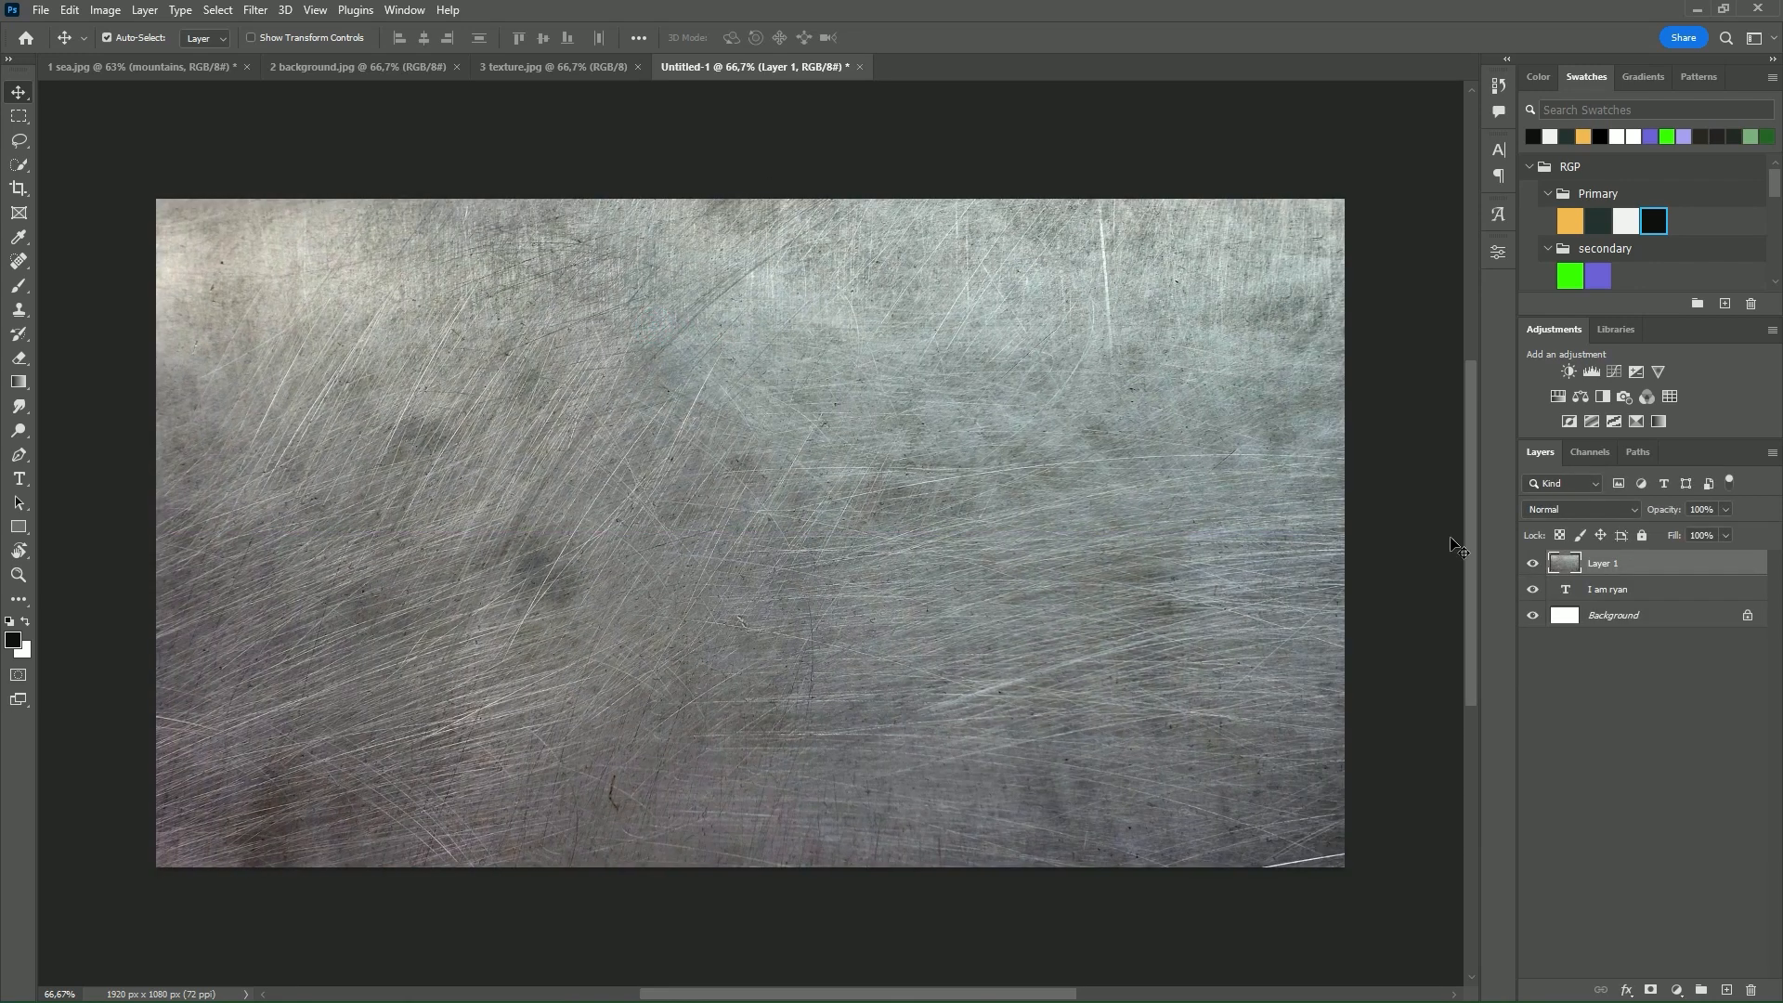
{"action": "left_click", "coordinate": [1683, 572], "text": "alt"}
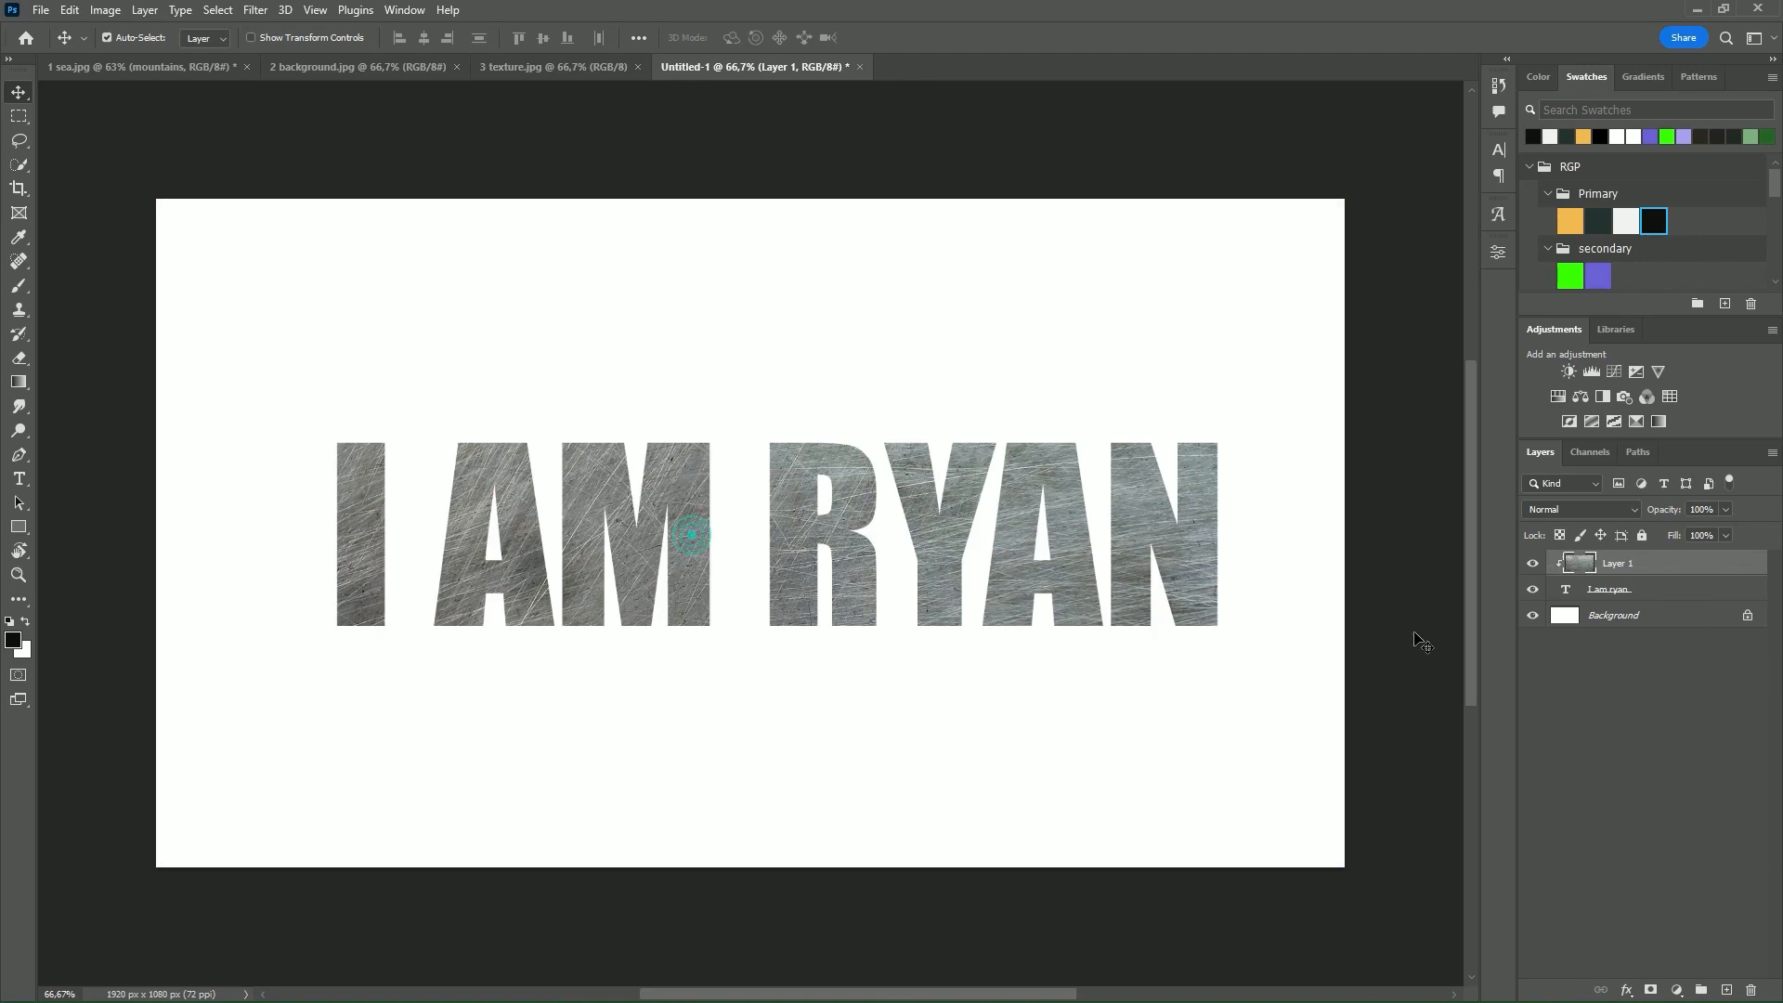
Step: Copy the image from 3 texture.jpg into Untitled-1, centre it on the canvas and clip it to the text
{"action": "left_click", "coordinate": [574, 76]}
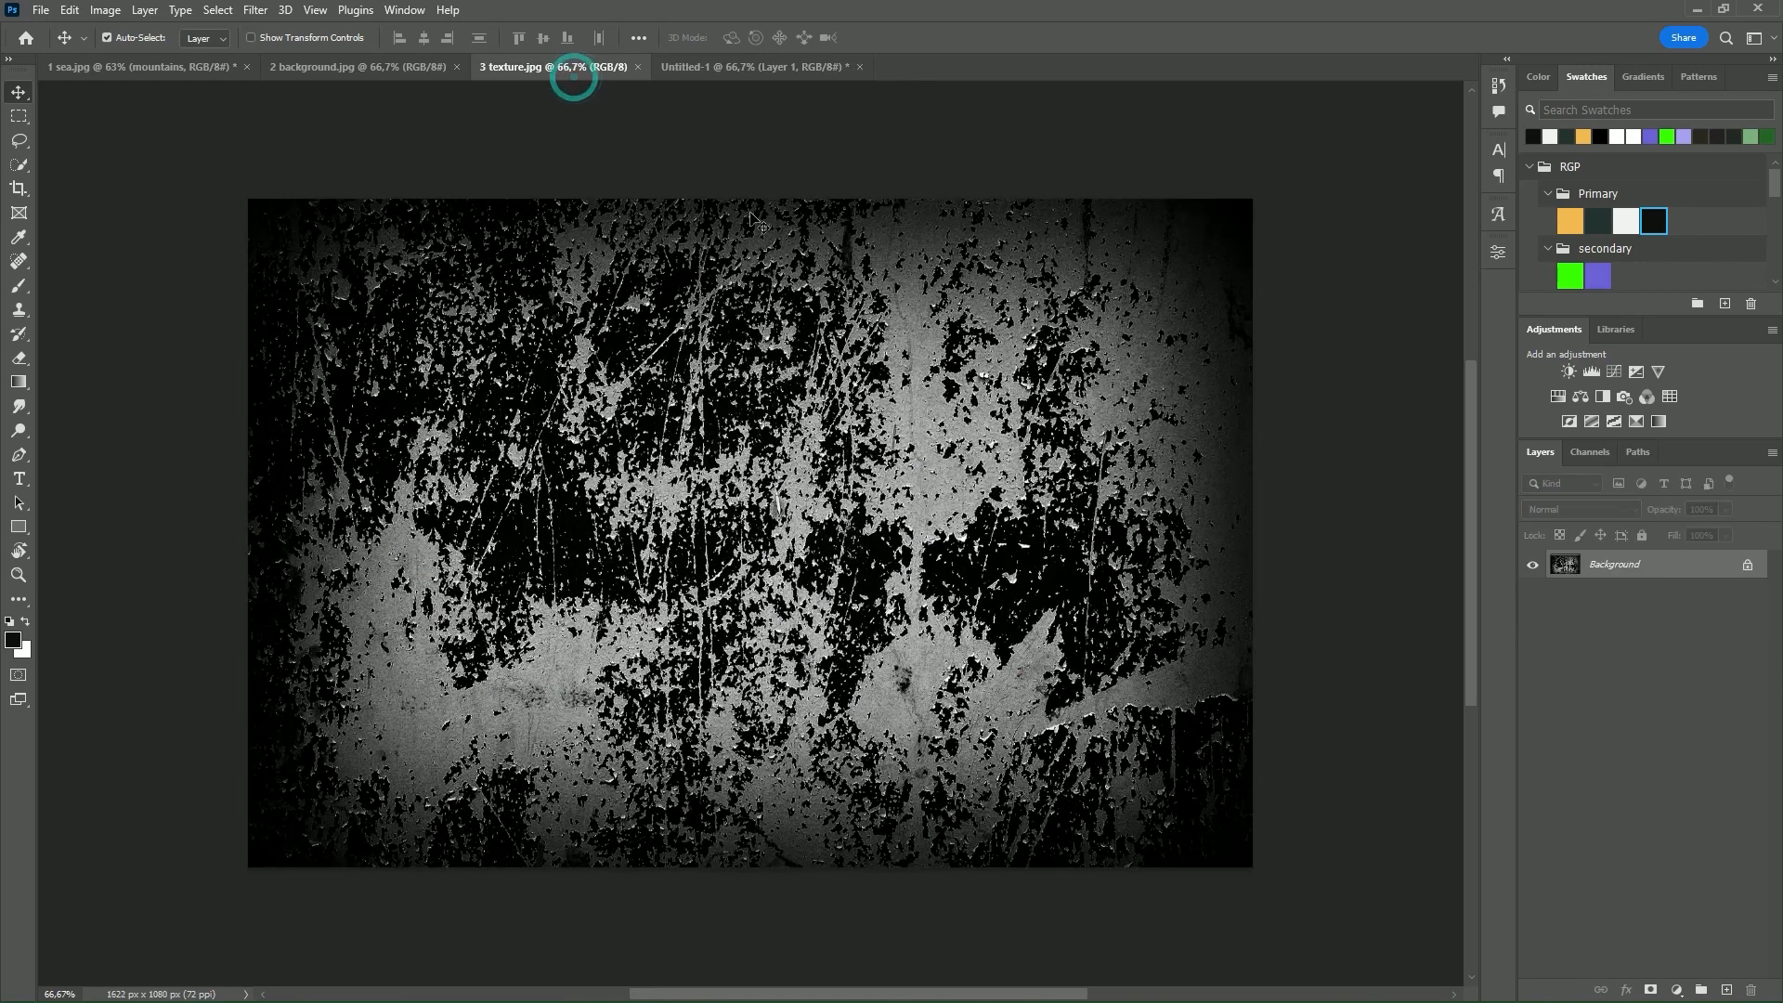
{"action": "left_click_drag", "start_coordinate": [583, 249], "coordinate": [609, 547]}
{"action": "left_click_drag", "start_coordinate": [716, 502], "coordinate": [892, 510]}
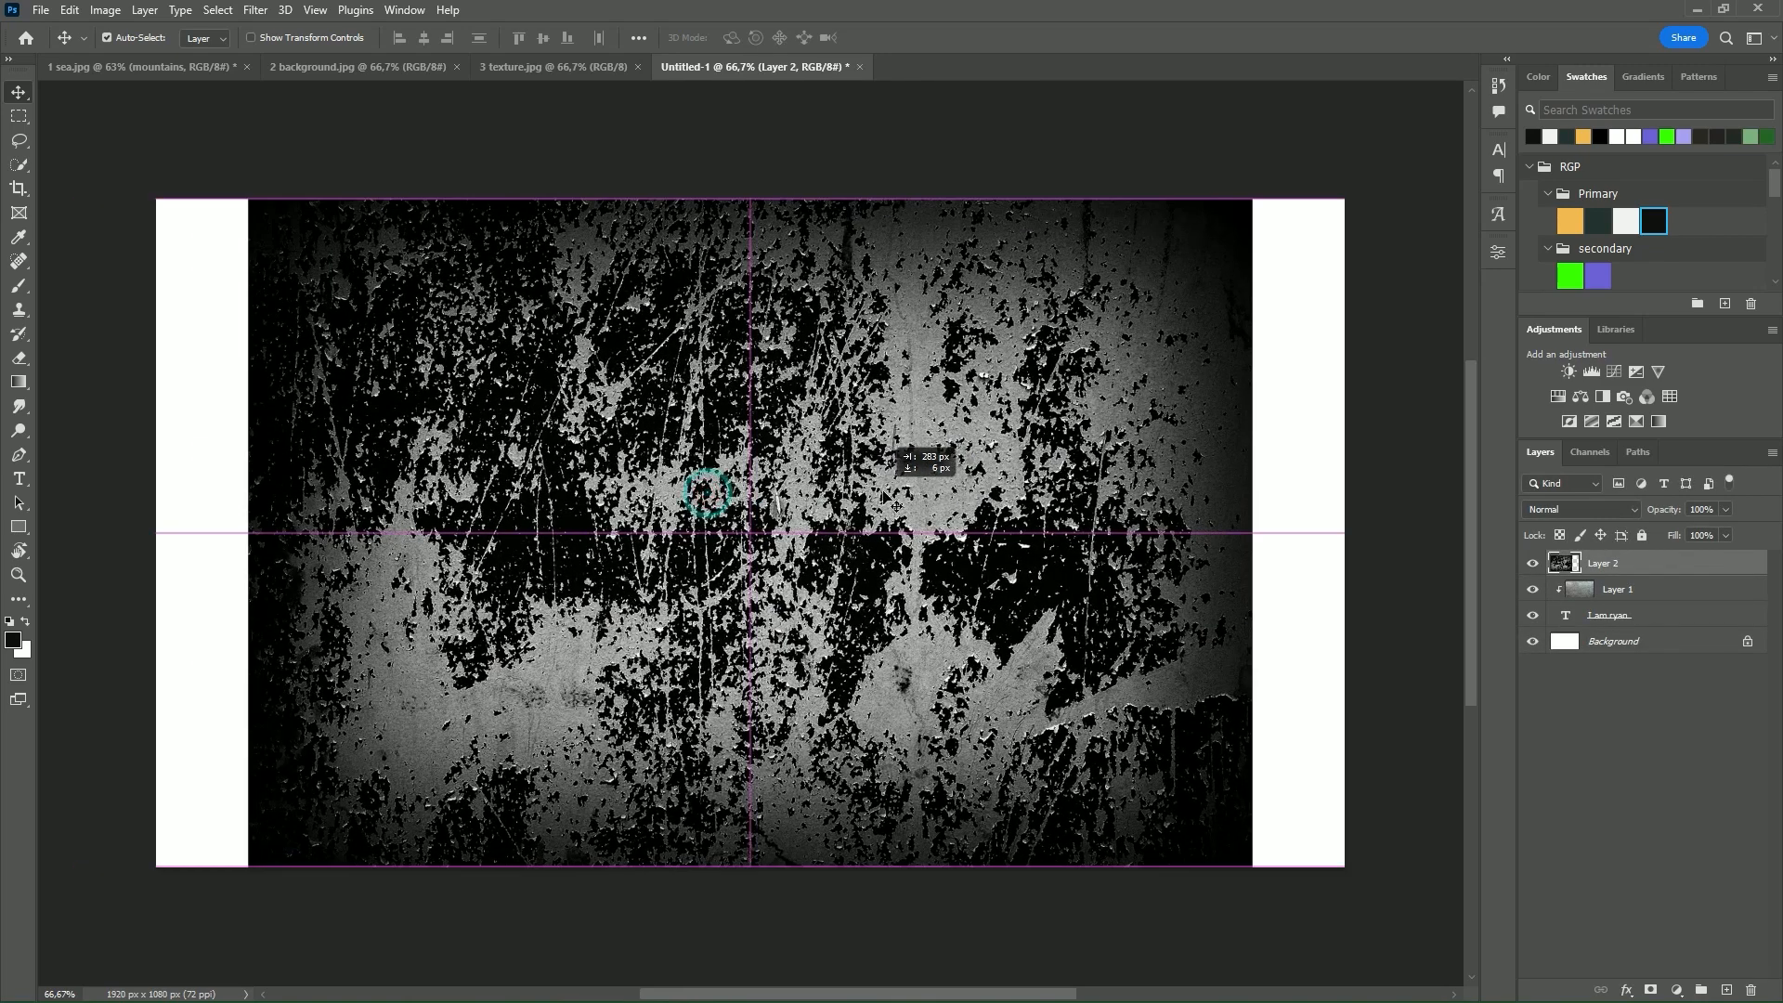
{"action": "left_click", "coordinate": [1686, 574], "text": "alt"}
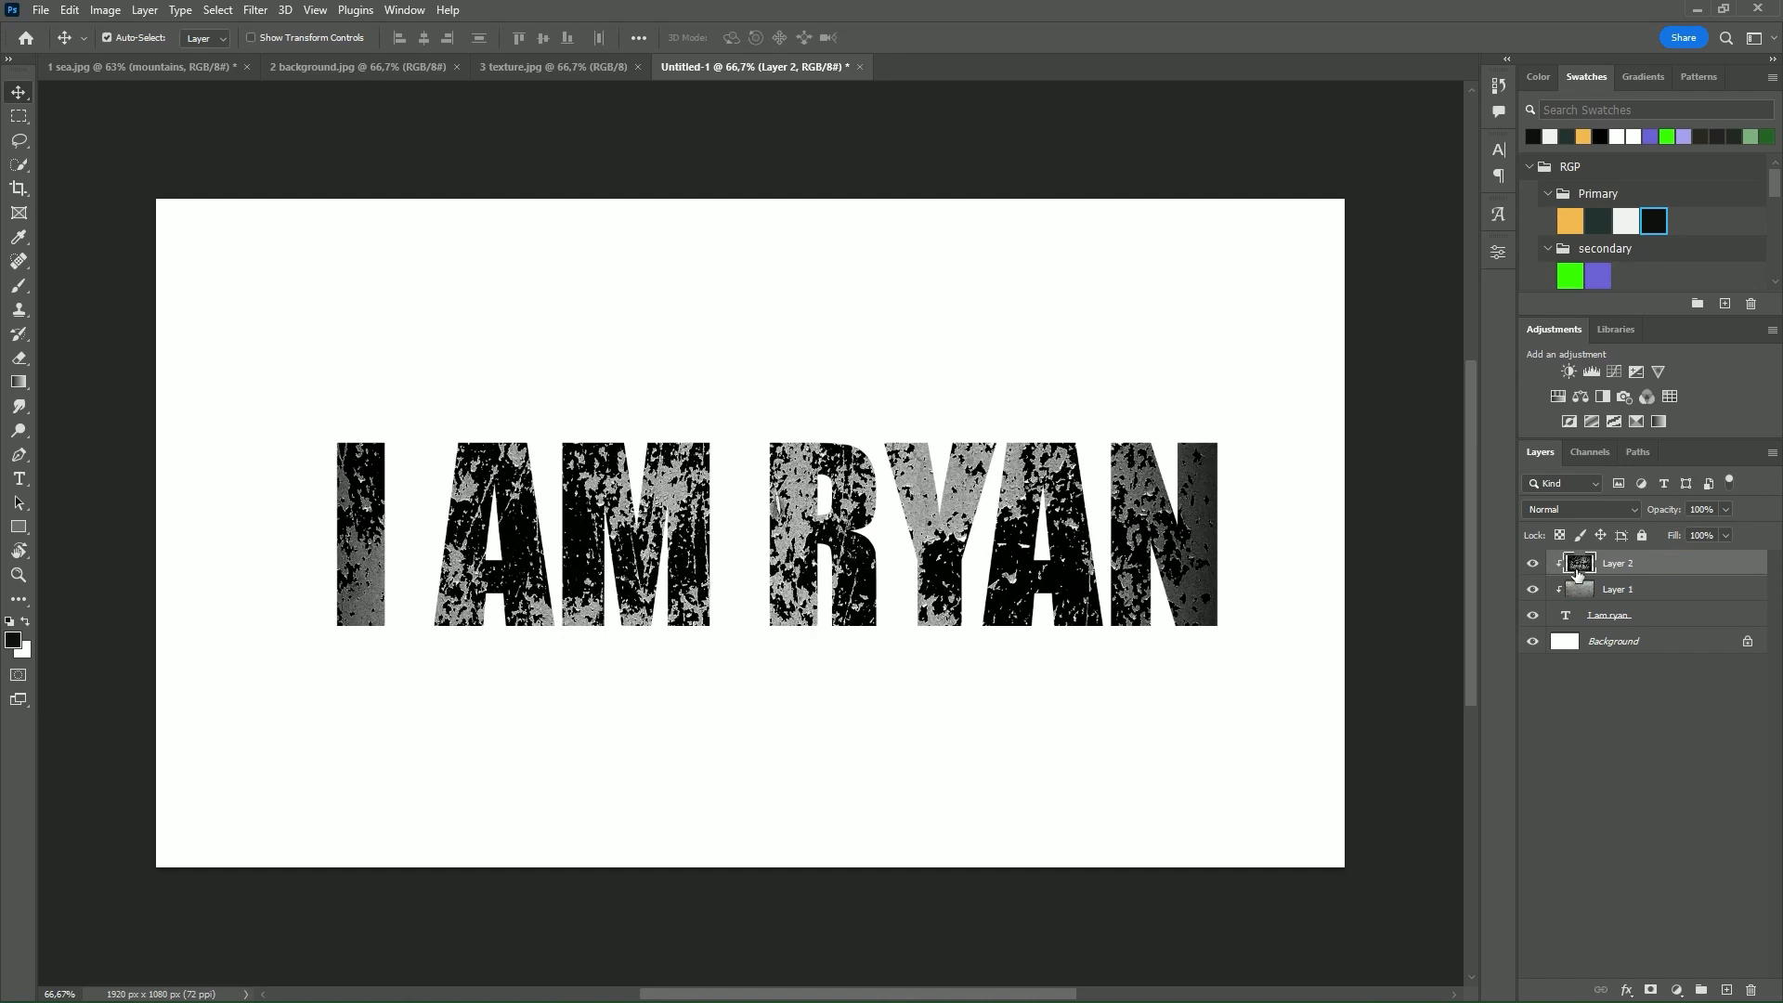
Step: Set the blend mode of the texture in Layer 2 to Multiply
{"action": "left_click", "coordinate": [1532, 589]}
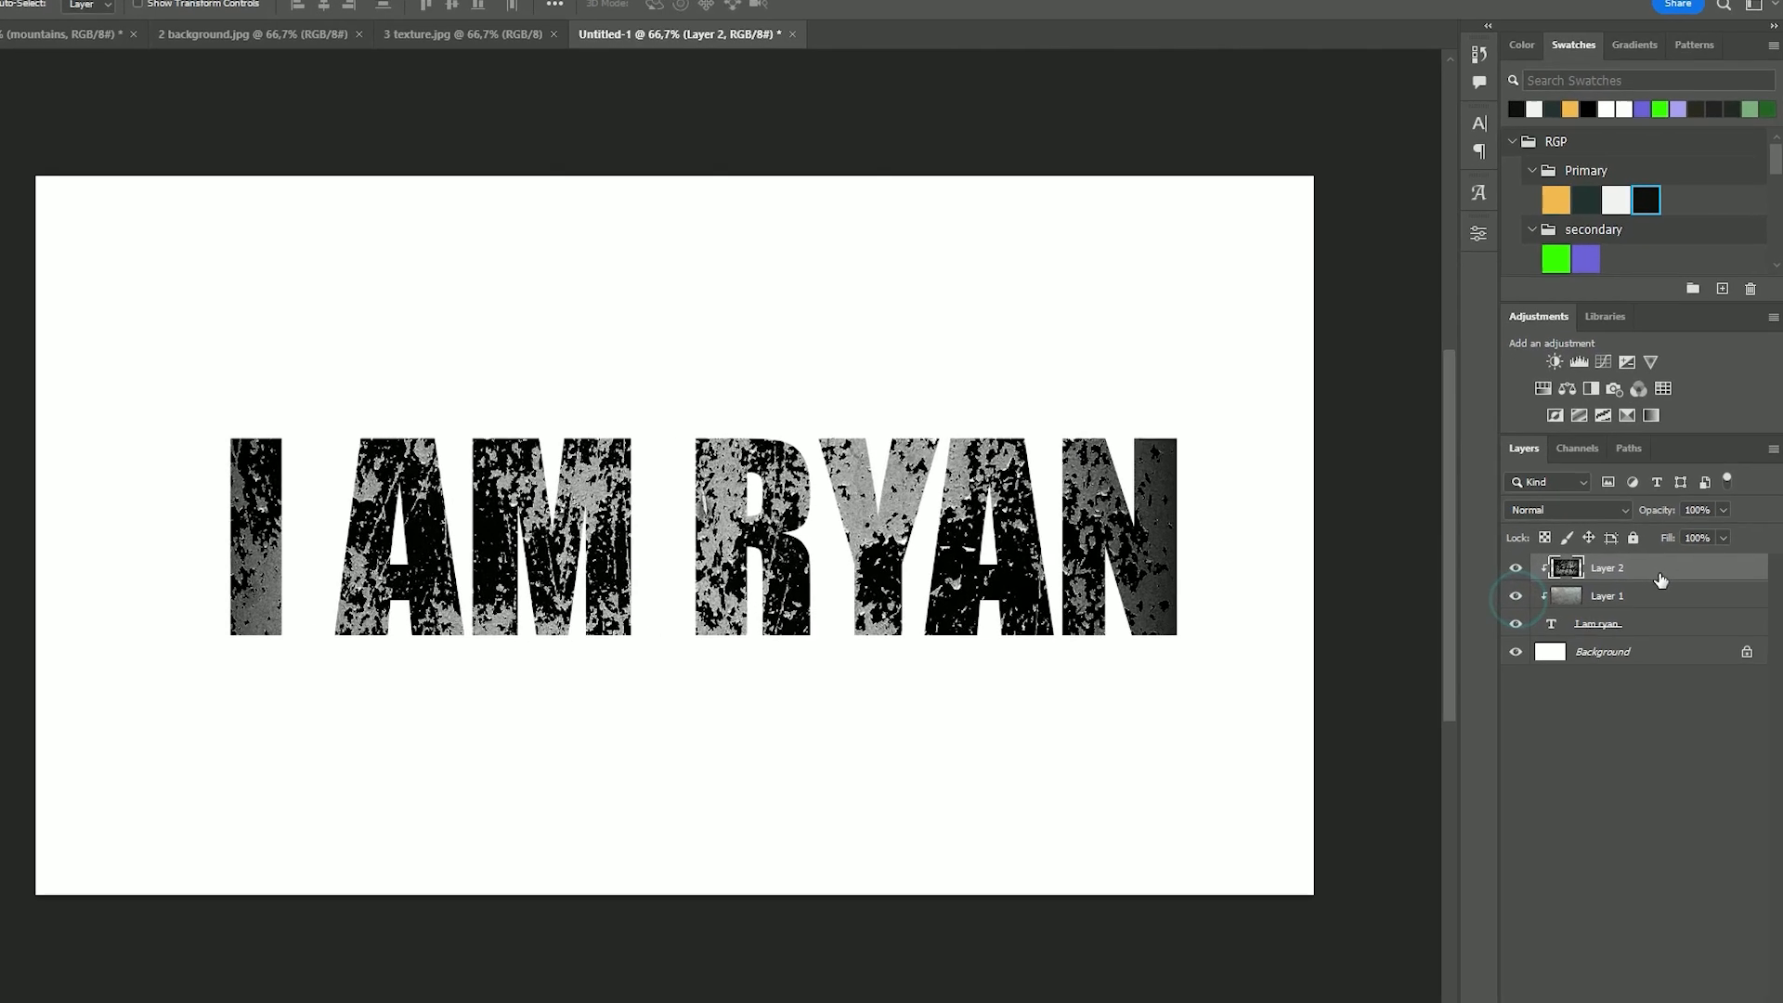
{"action": "left_click", "coordinate": [1661, 574]}
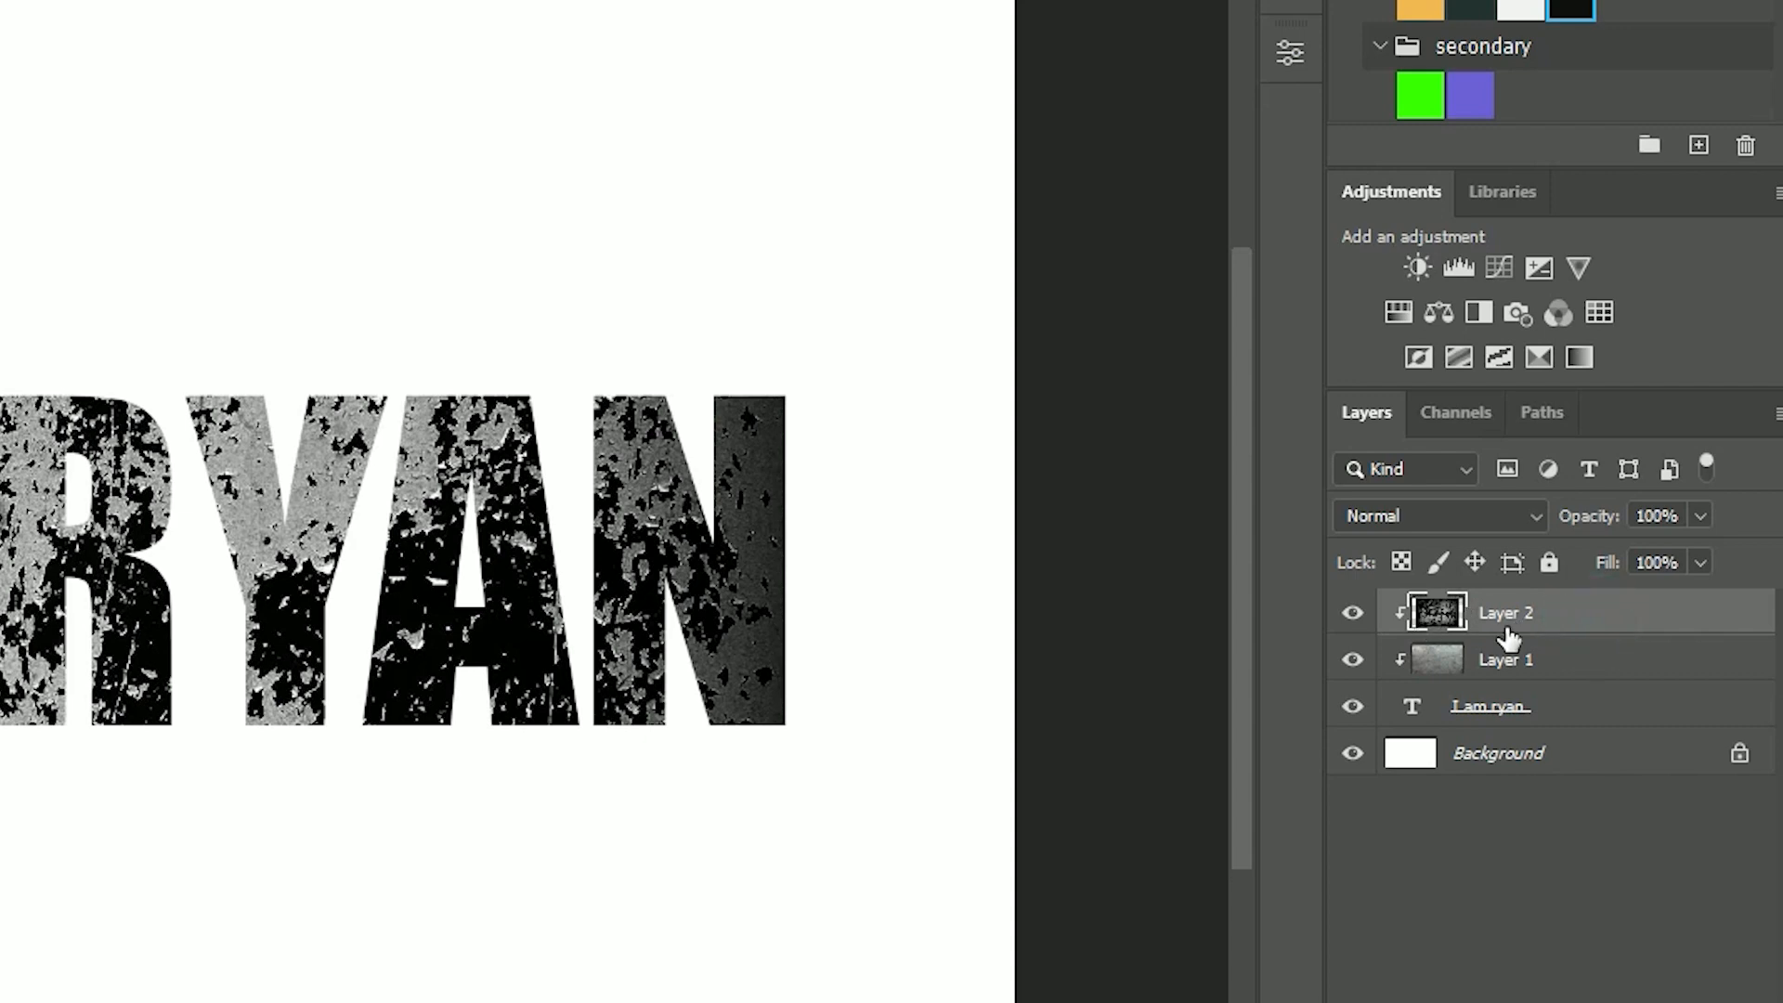
{"action": "scroll", "coordinate": [1472, 534], "scroll_direction": "up", "scroll_amount": 2}
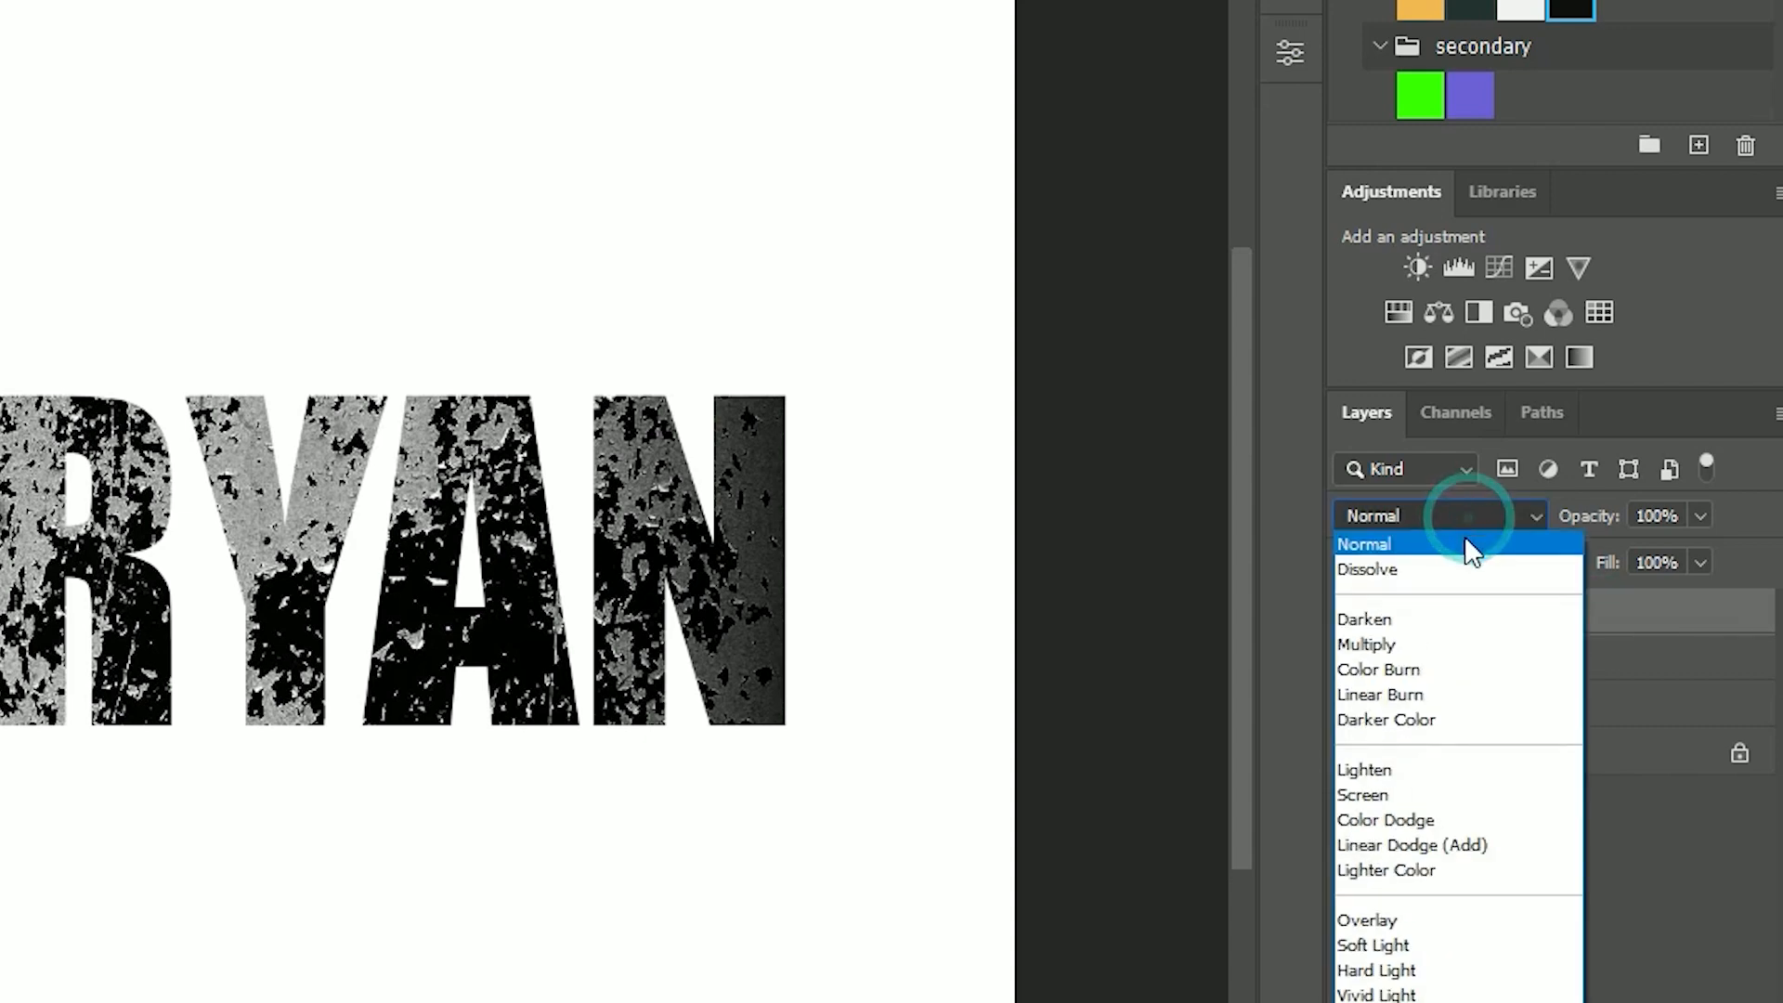
{"action": "left_click", "coordinate": [1451, 645]}
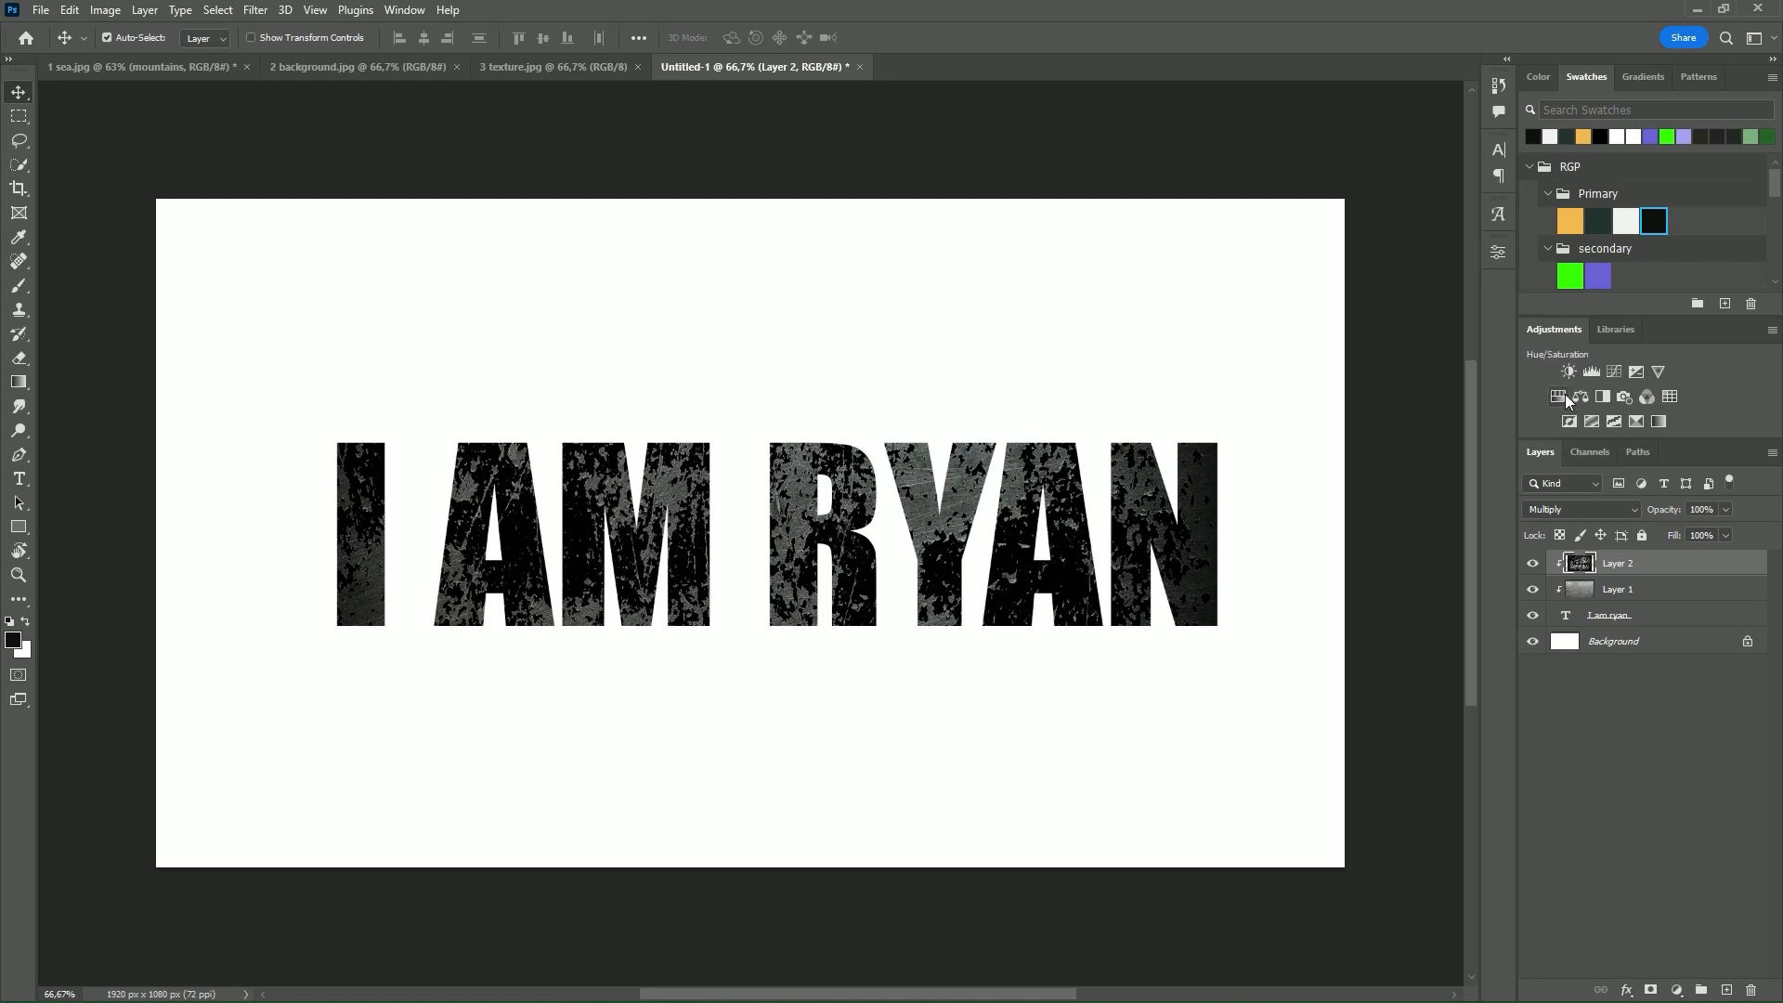
Step: Add a Hue/Saturation adjustment clipped to the text above Layer 2, with Colorize on, hue about 15 and saturation about 43
{"action": "left_click", "coordinate": [1561, 402]}
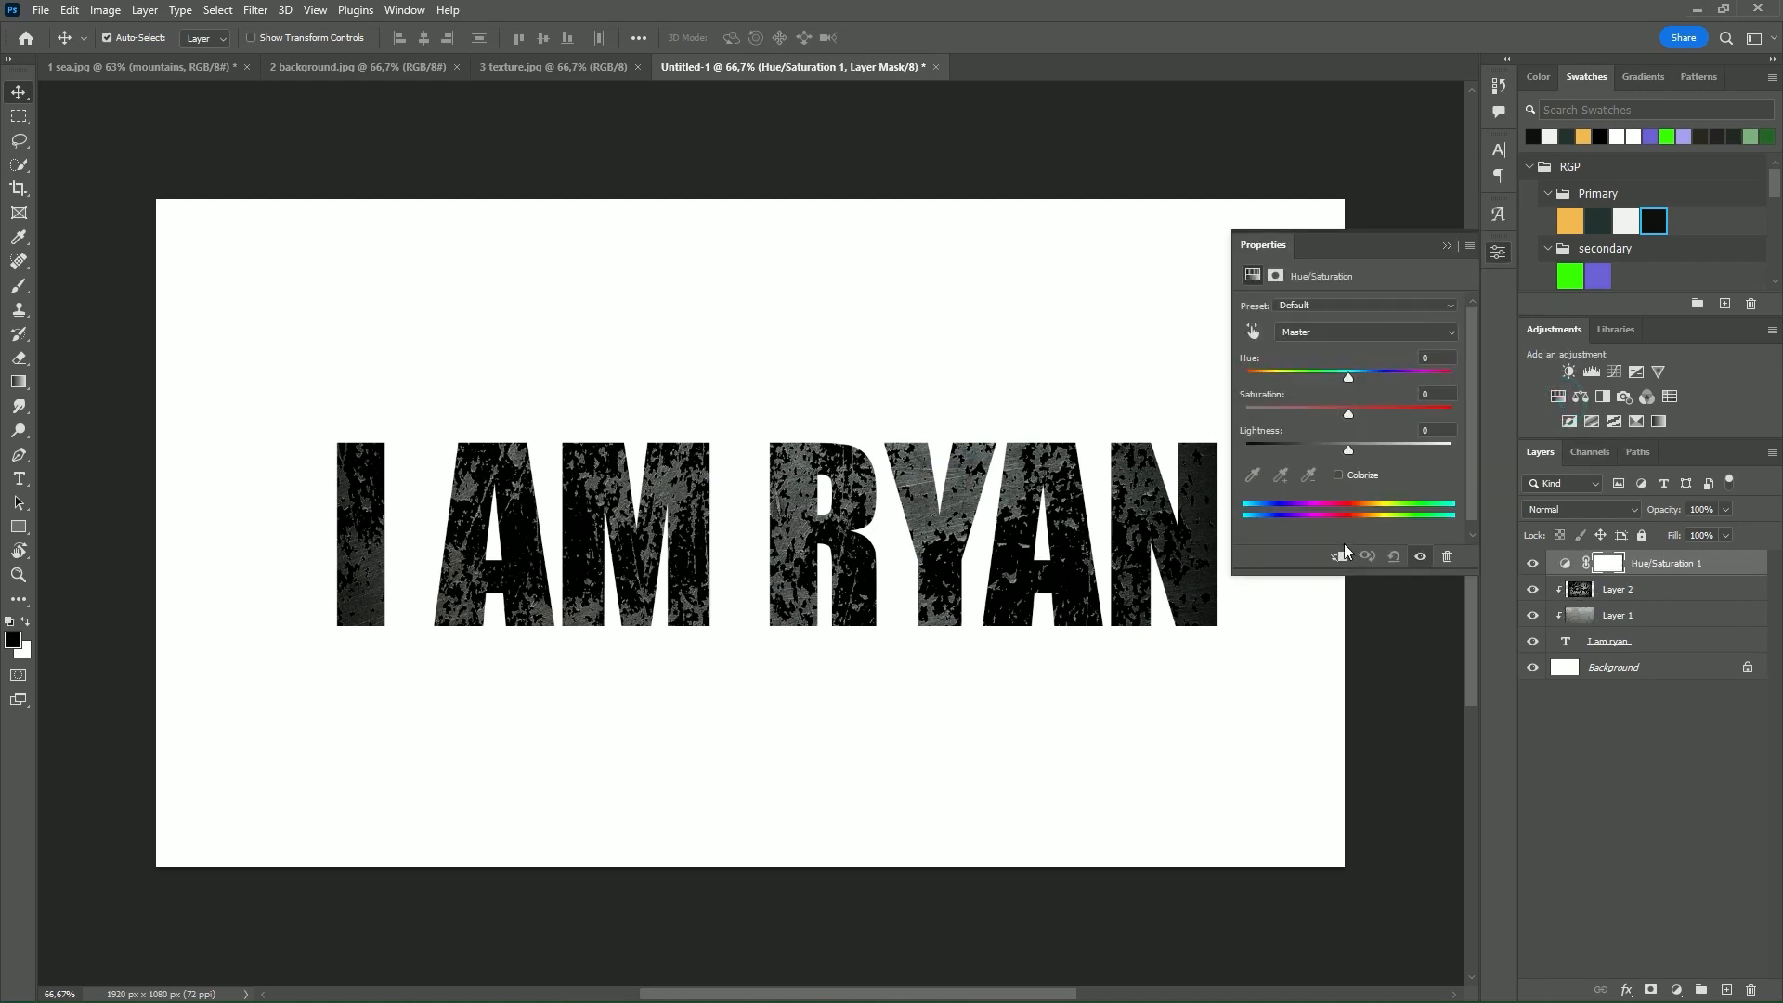
{"action": "left_click", "coordinate": [1340, 558]}
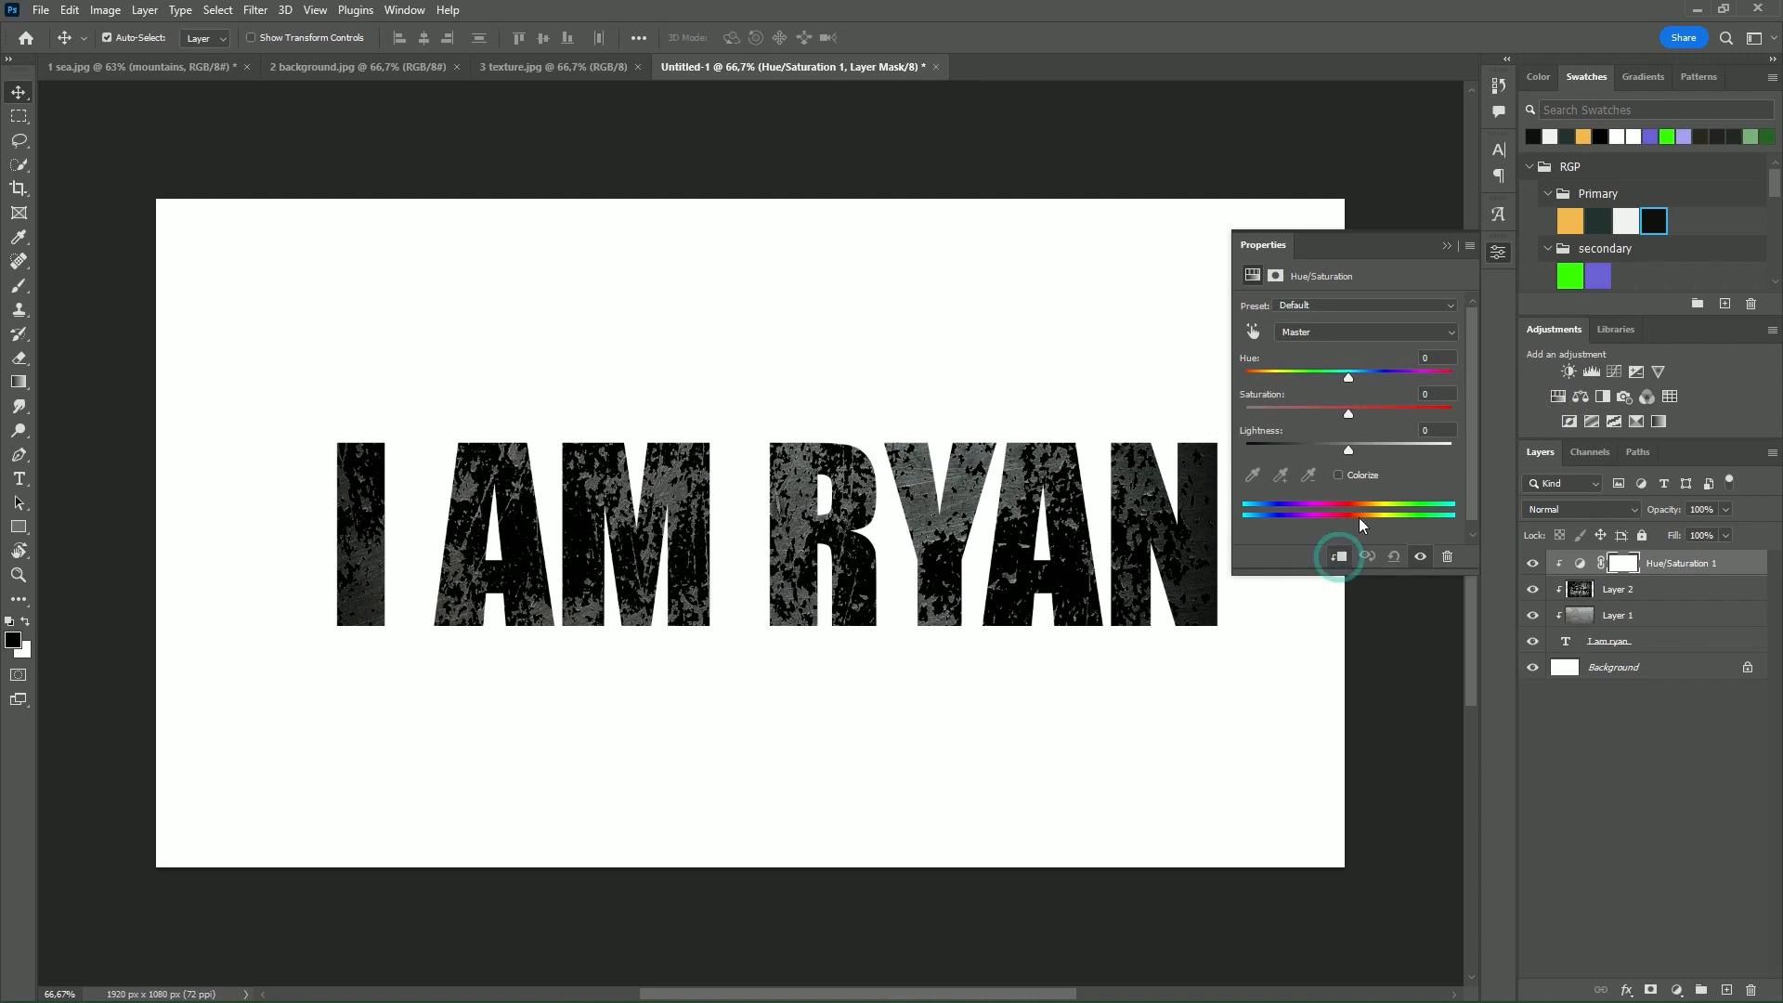
{"action": "left_click", "coordinate": [1338, 475]}
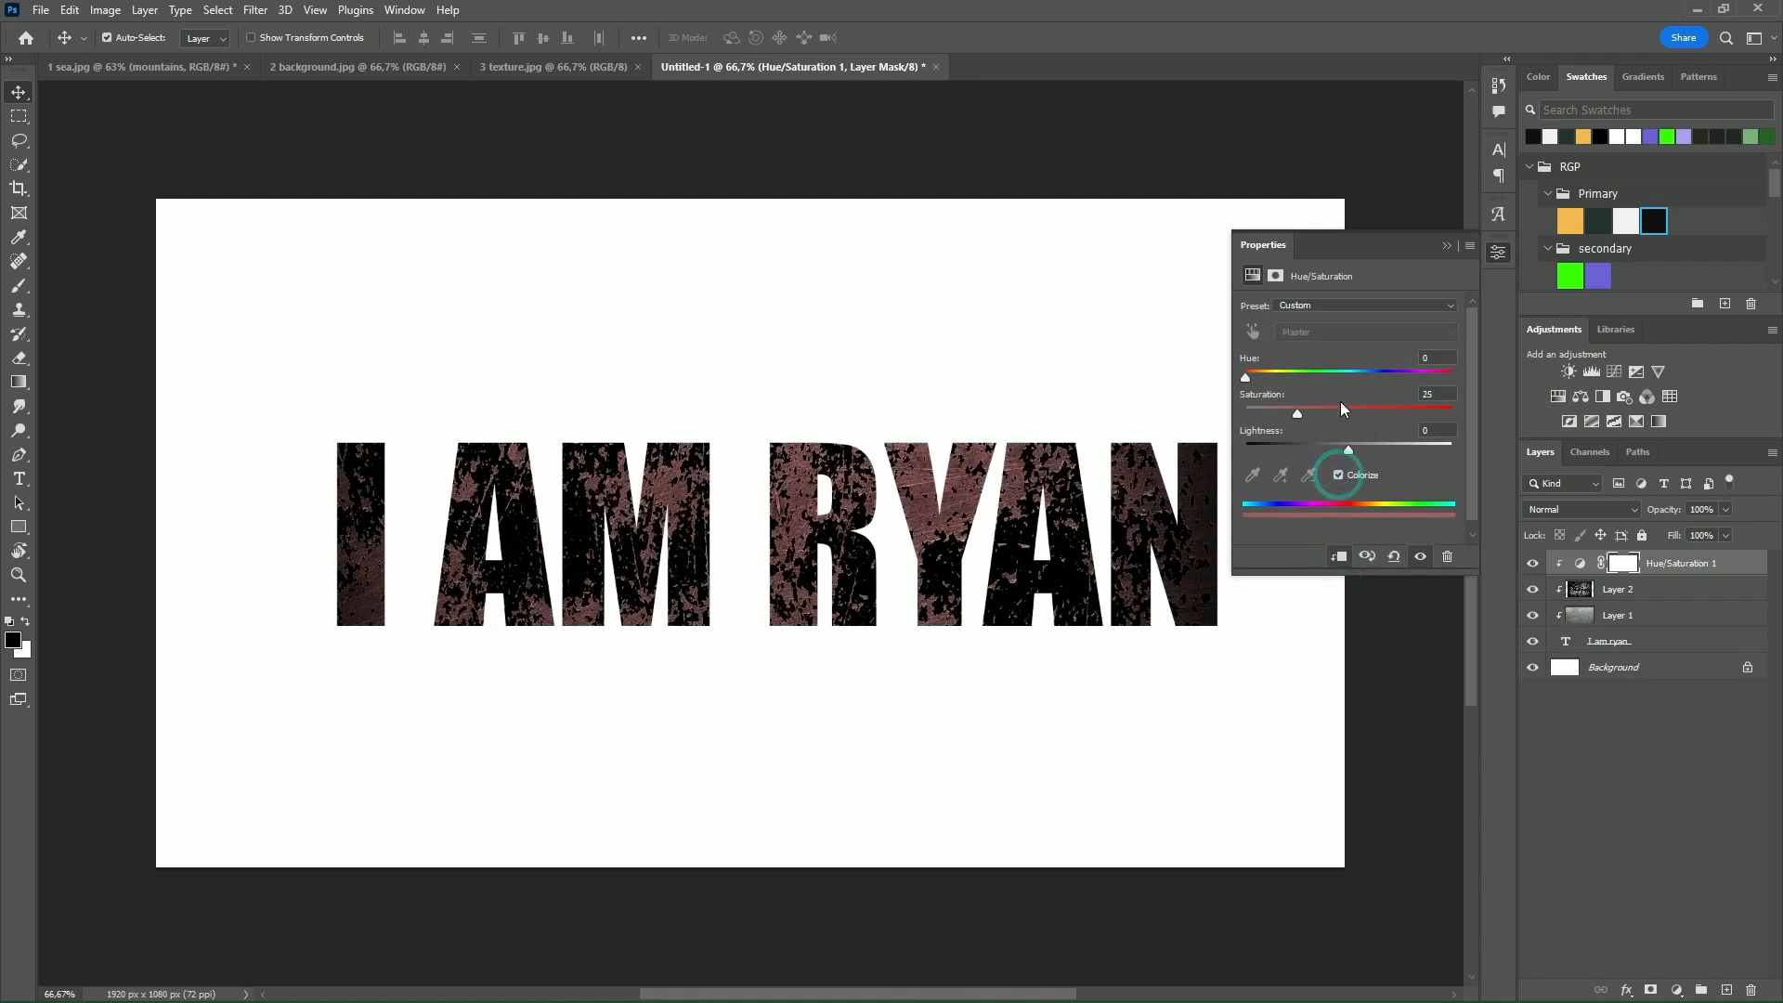
{"action": "left_click_drag", "start_coordinate": [1247, 381], "coordinate": [1258, 385]}
{"action": "left_click_drag", "start_coordinate": [1250, 376], "coordinate": [1255, 384]}
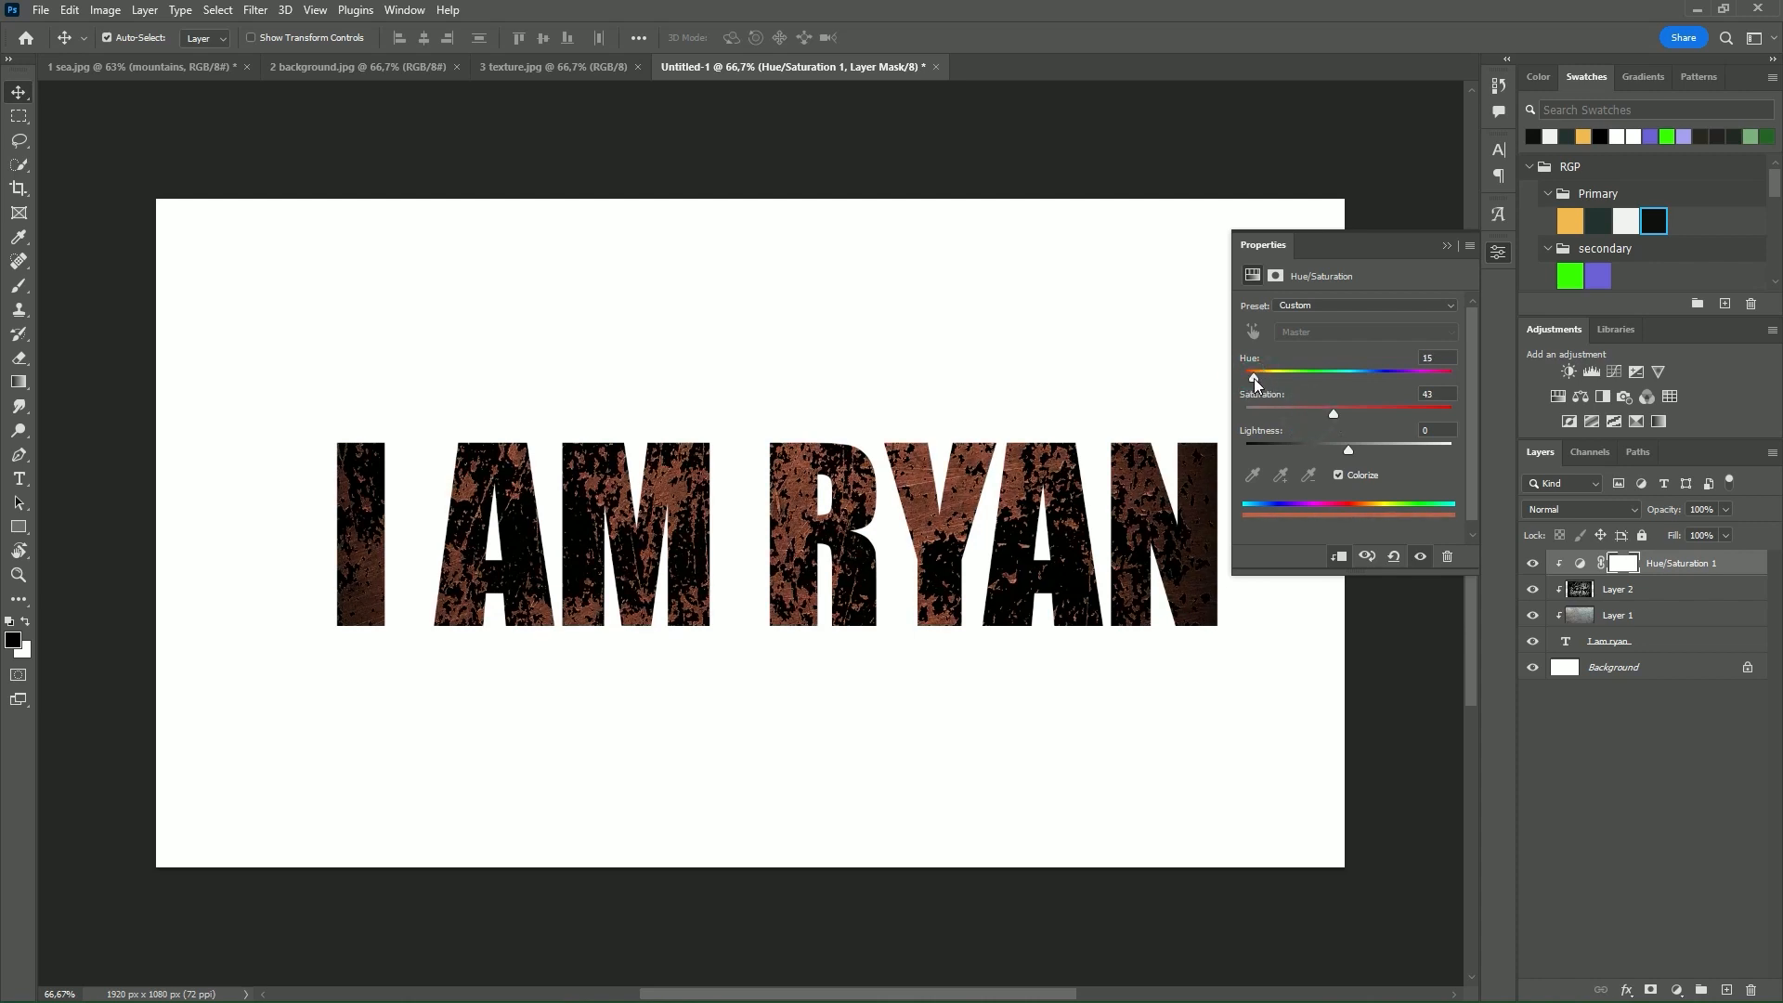
{"action": "left_click", "coordinate": [1448, 244]}
Step: Compare the text with and without its clipped layers by temporarily hiding Layer 2, Layer 1 and Hue/Saturation 1
{"action": "scroll", "coordinate": [1143, 635], "scroll_direction": "down", "scroll_amount": 1}
{"action": "left_click_drag", "start_coordinate": [1103, 681], "coordinate": [1030, 650]}
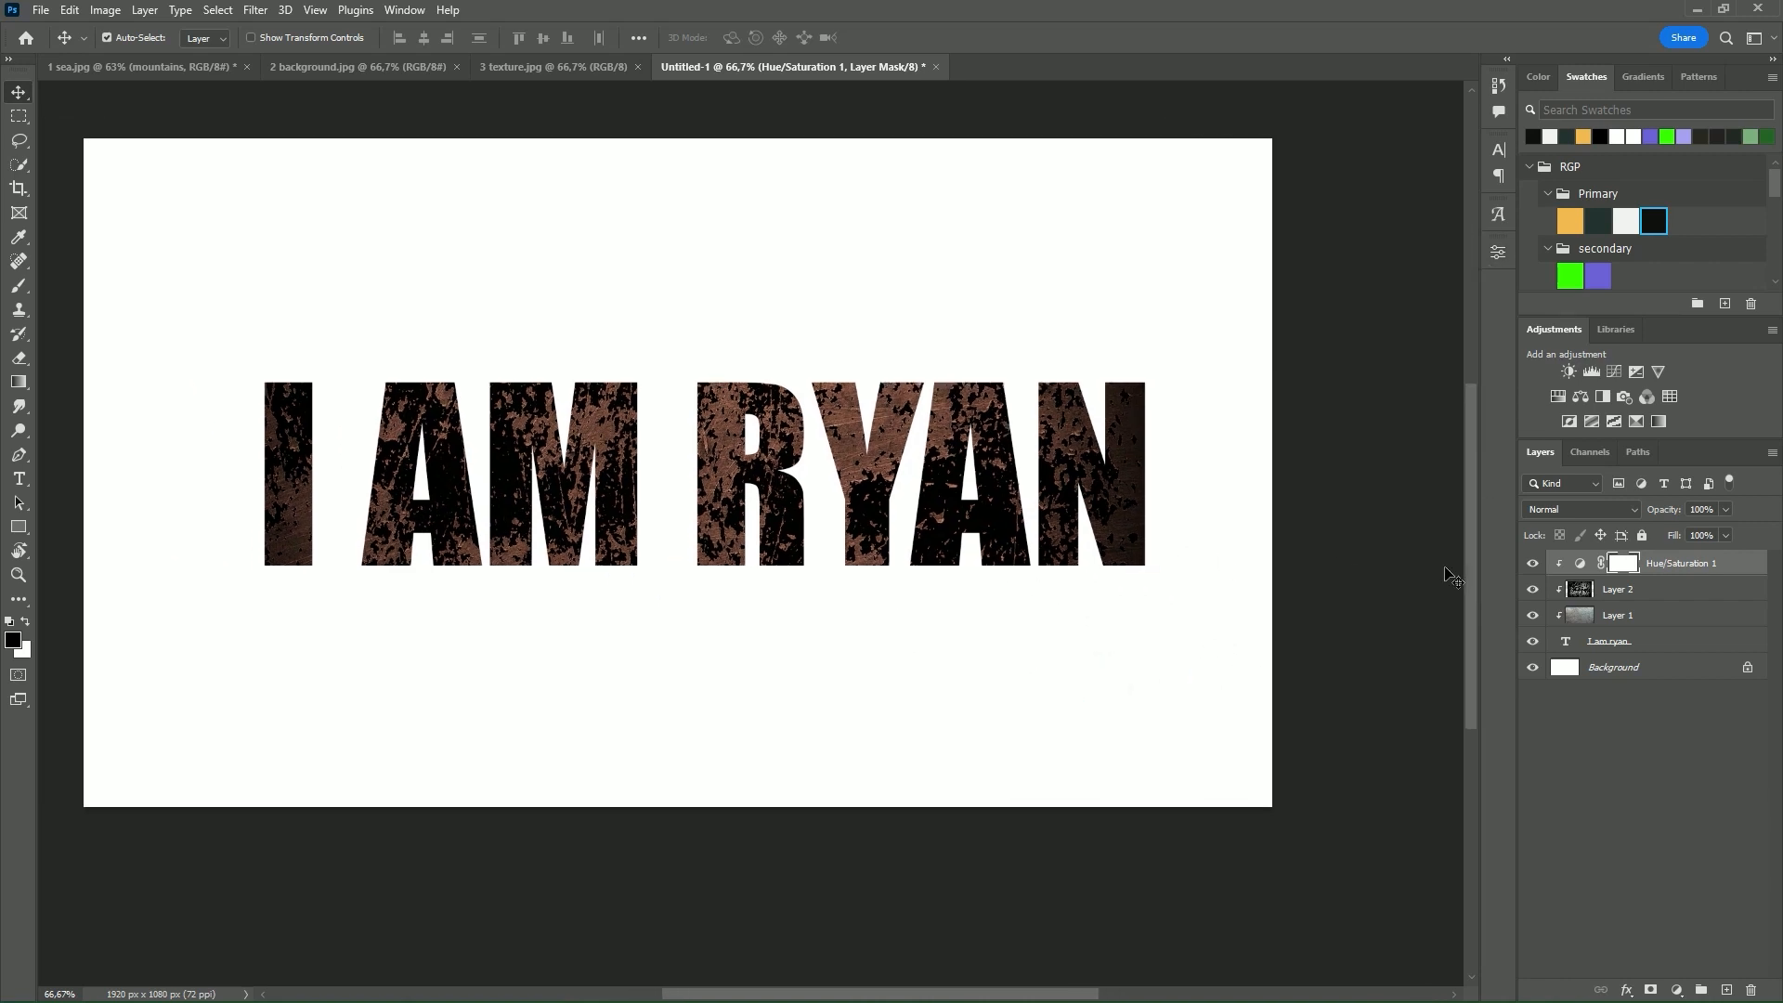
{"action": "left_click", "coordinate": [1533, 589]}
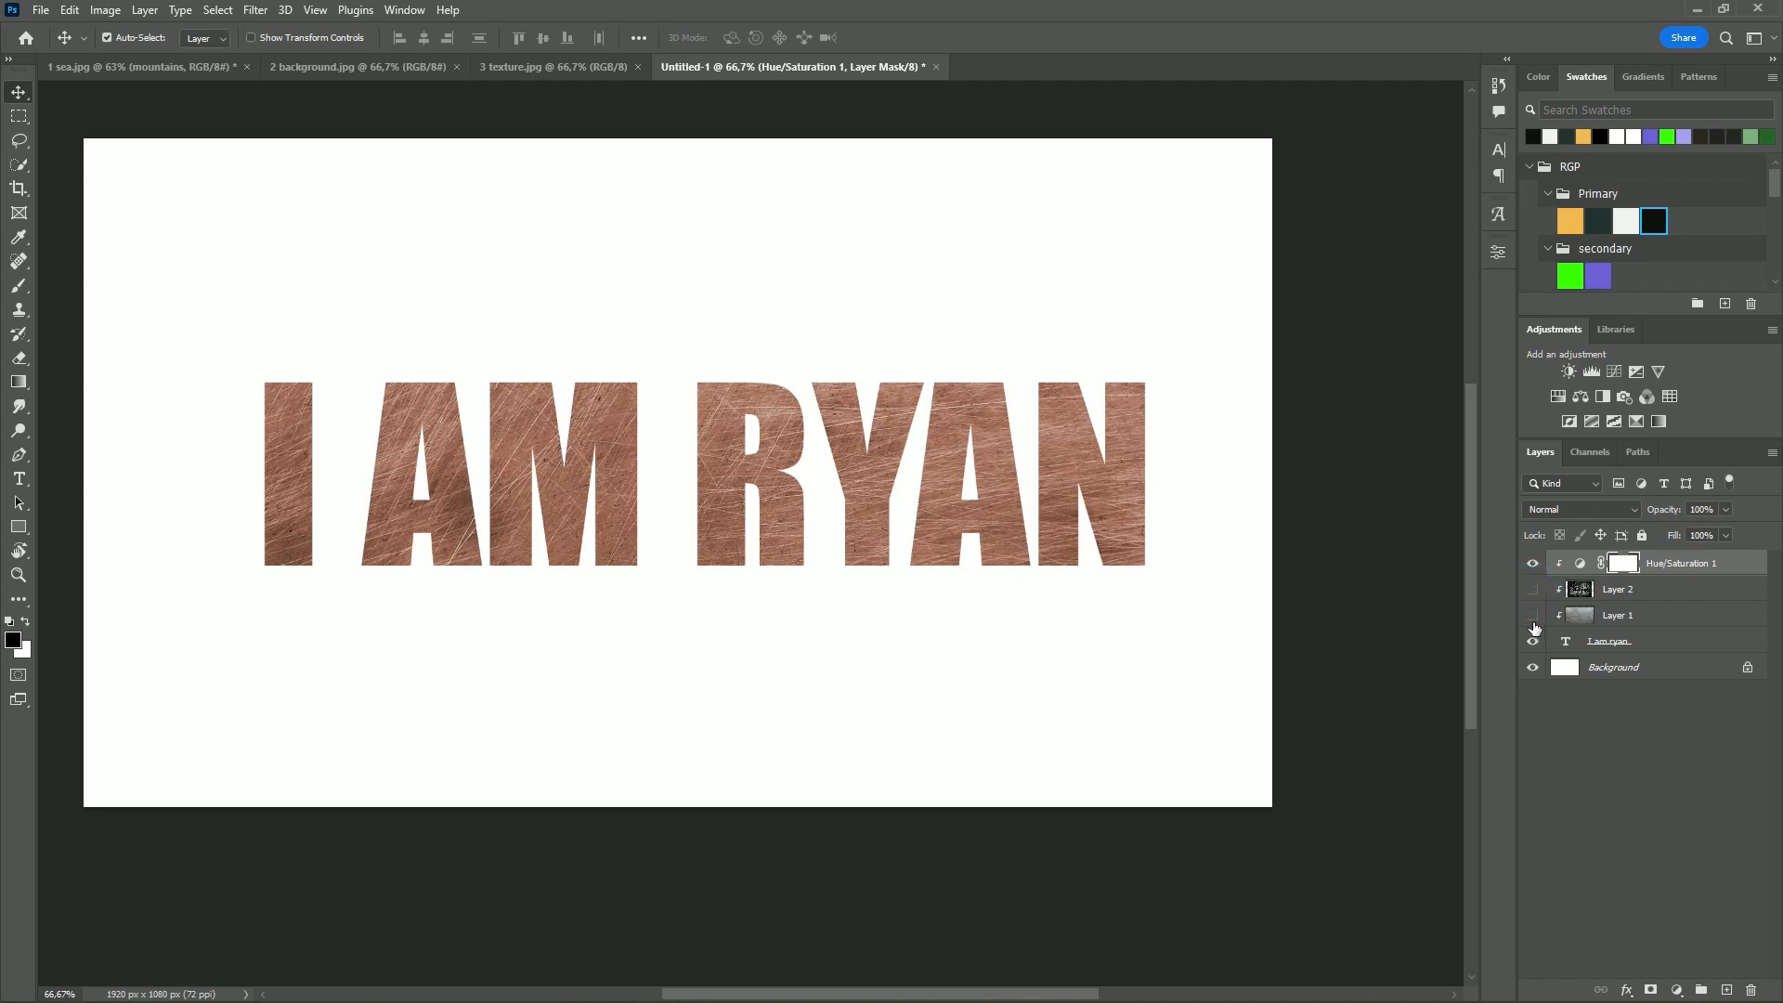
{"action": "left_click", "coordinate": [1533, 615]}
{"action": "left_click", "coordinate": [1534, 564]}
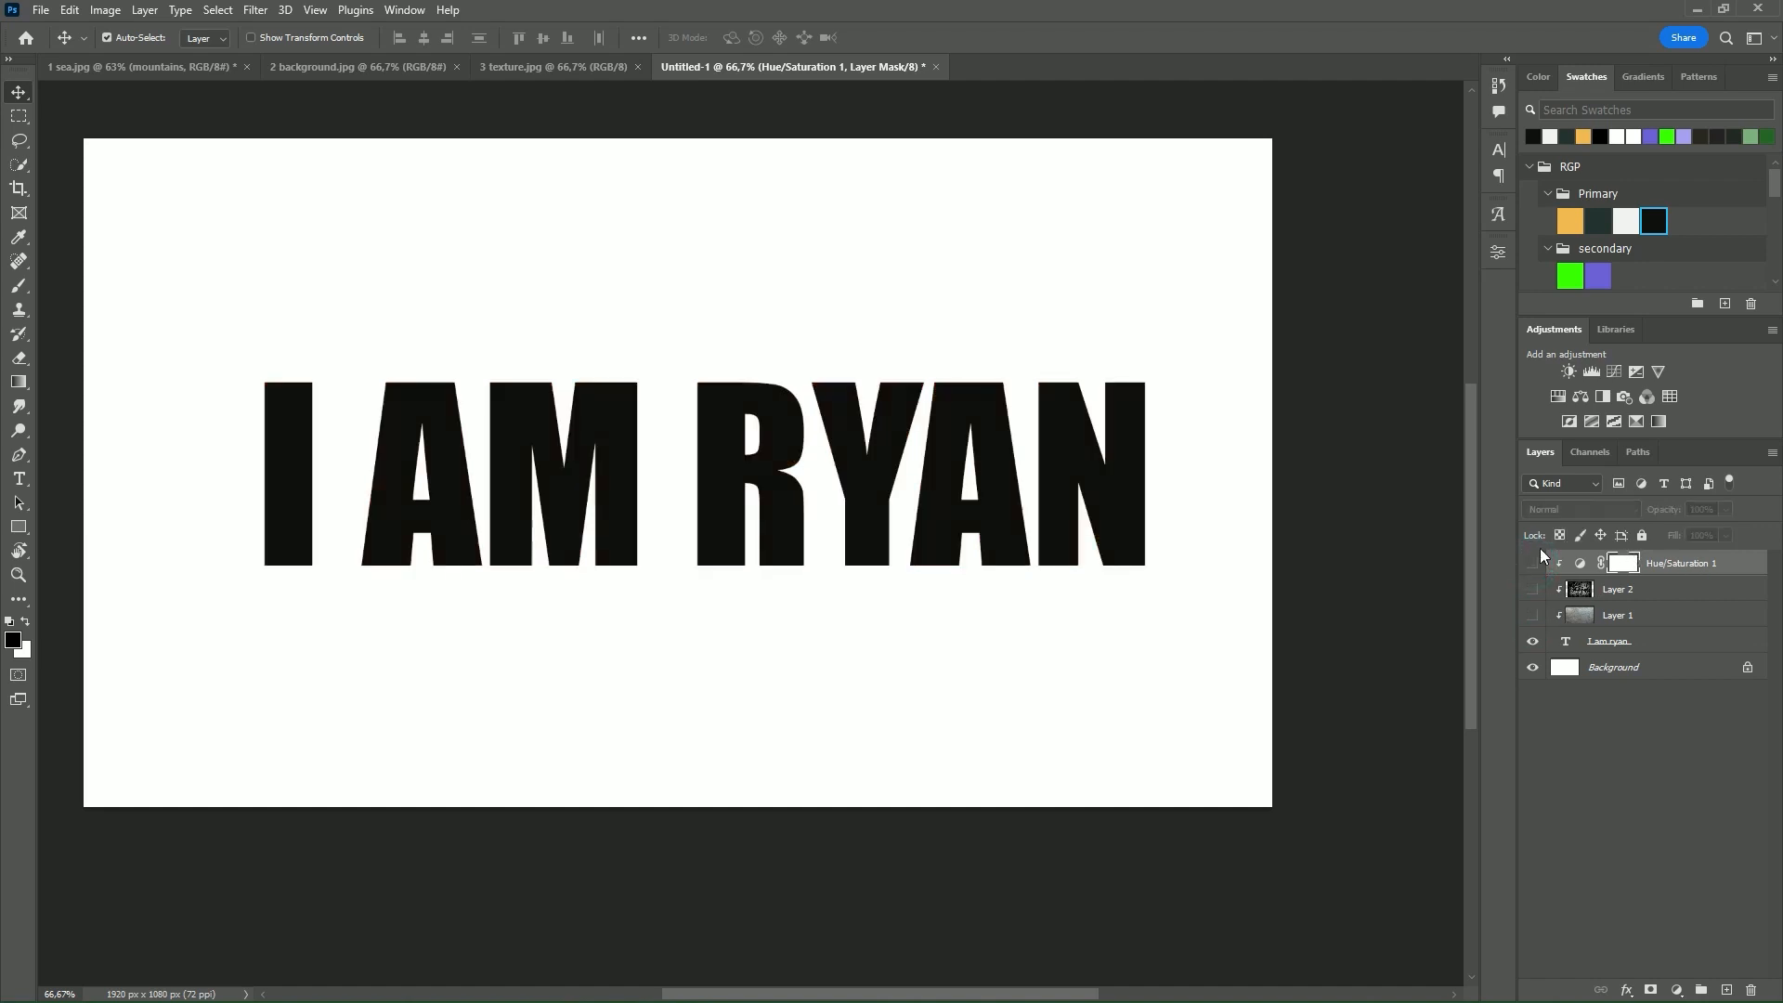
{"action": "left_click_drag", "start_coordinate": [1534, 563], "coordinate": [1534, 616]}
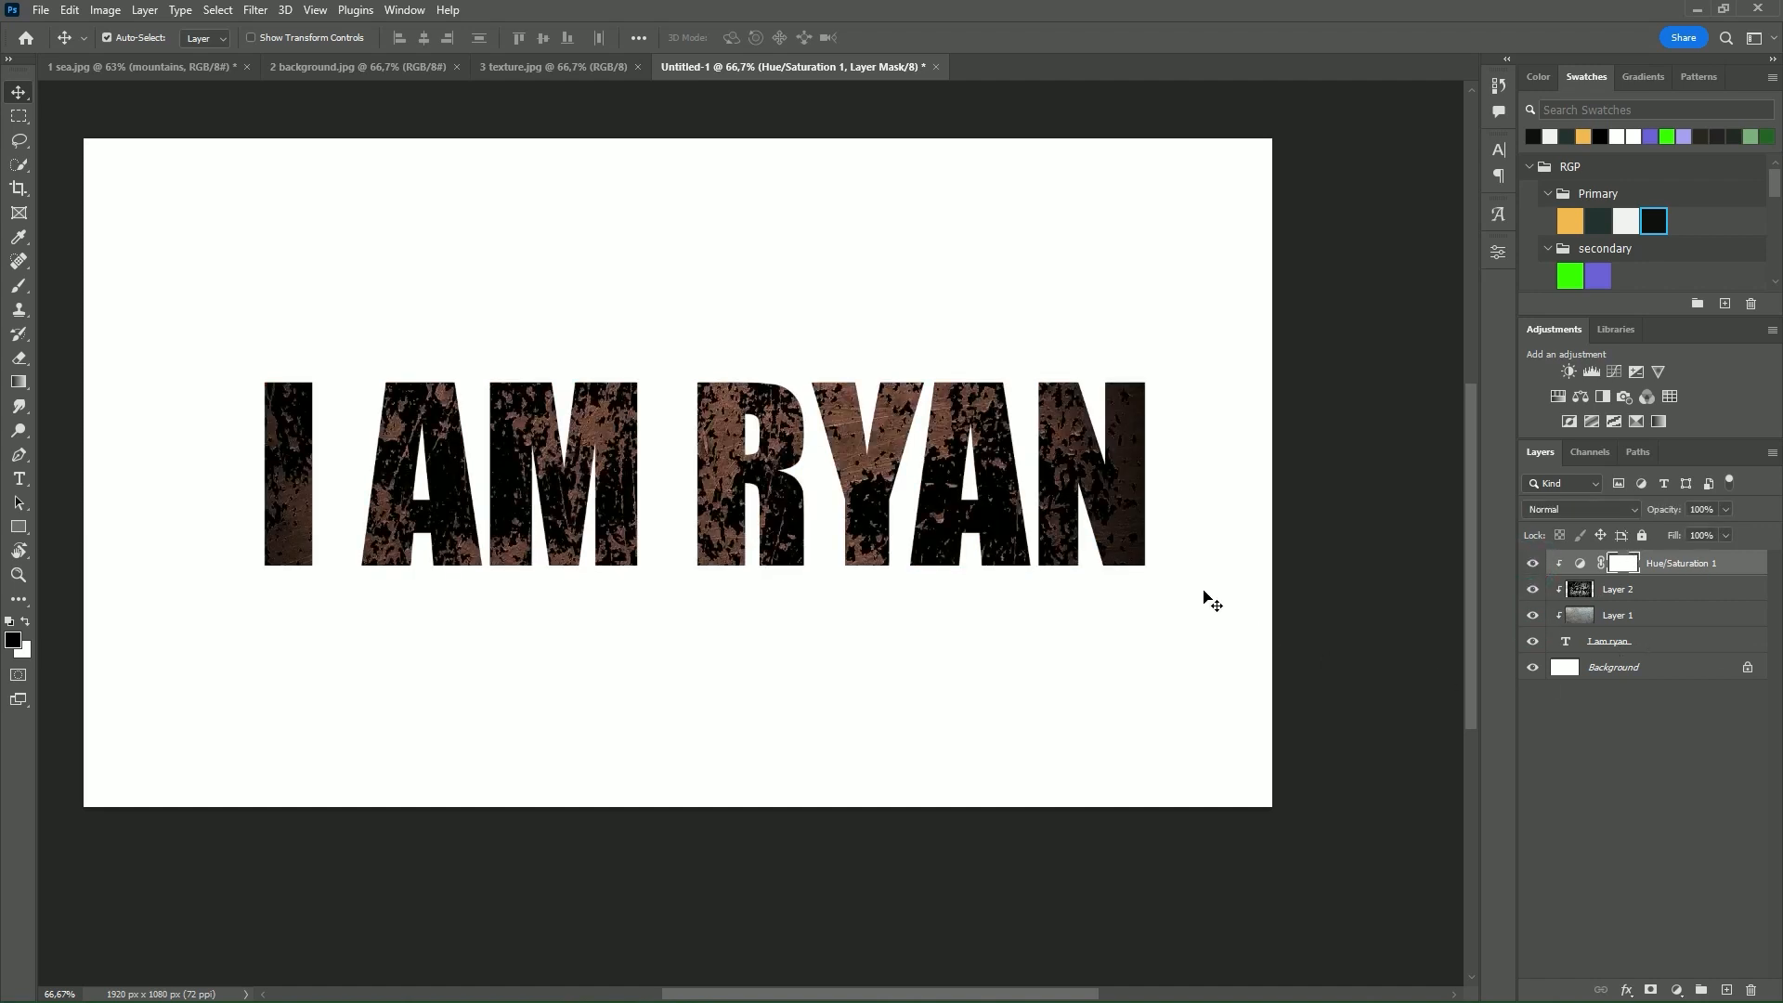
Step: Duplicate the text layer beneath the original and skew the copy into a flat cast shadow slanting leftward from the letters' base
{"action": "left_click", "coordinate": [1644, 649]}
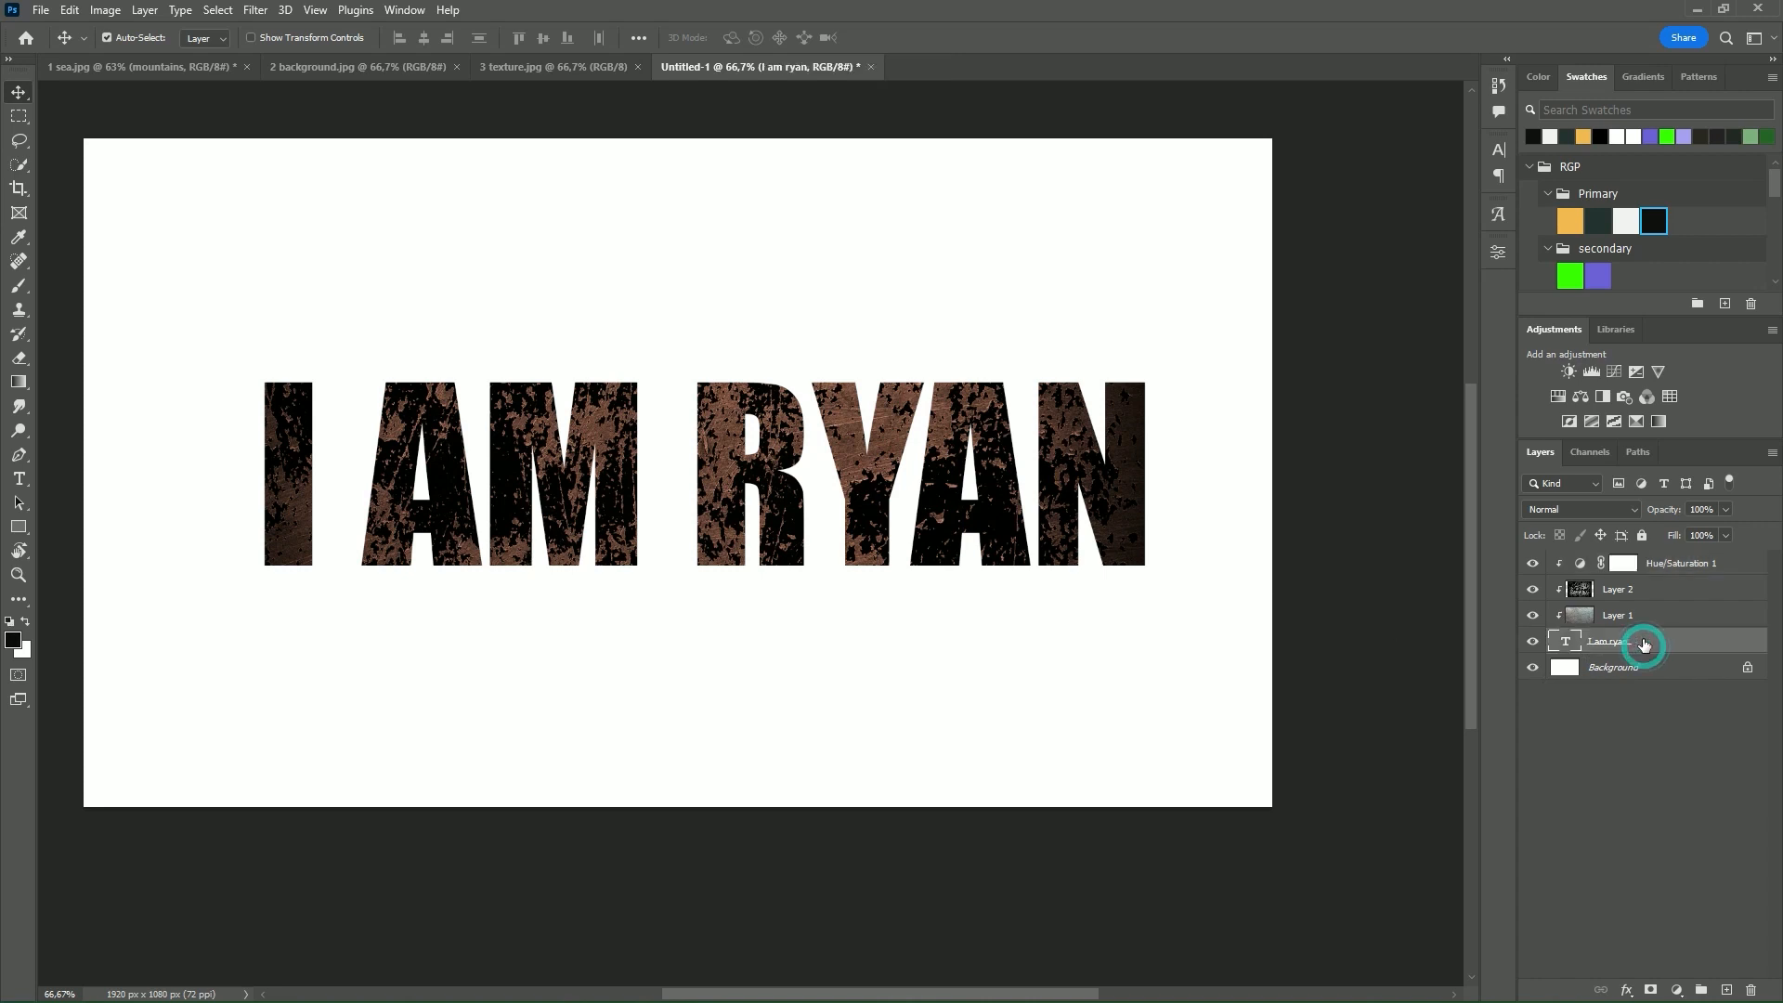
{"action": "left_click_drag", "start_coordinate": [1658, 651], "coordinate": [1659, 671], "text": "alt"}
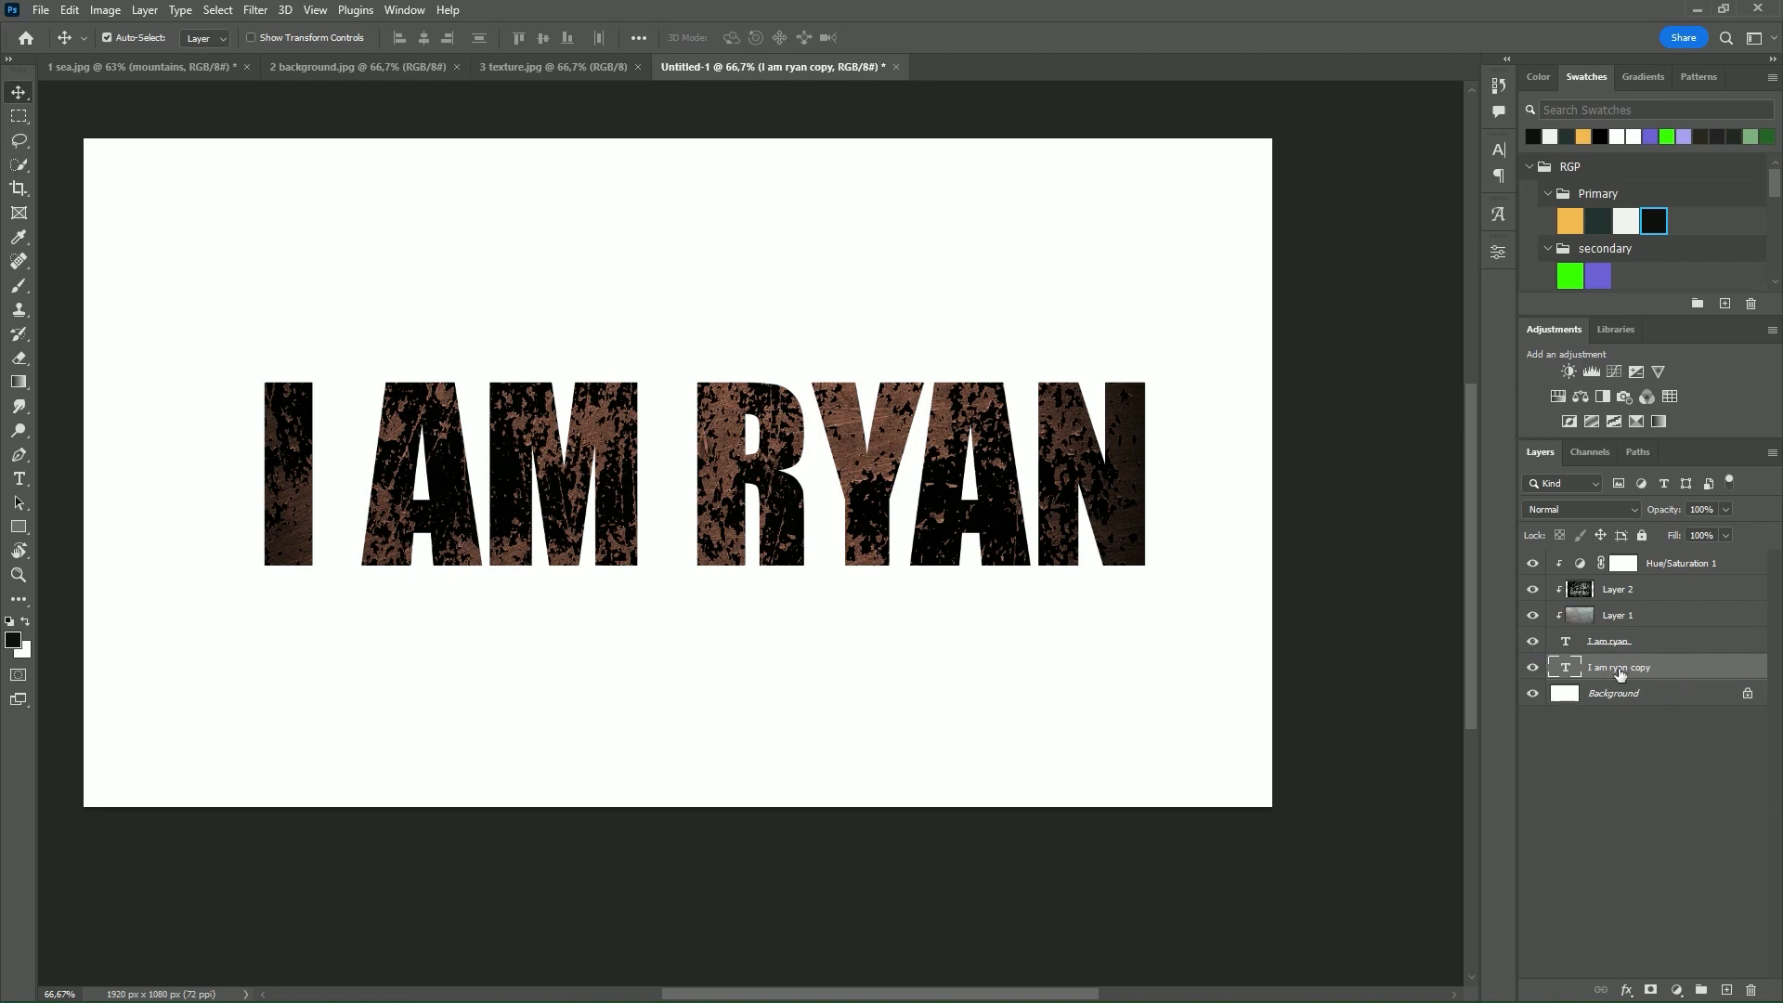
{"action": "key", "text": "ctrl+t"}
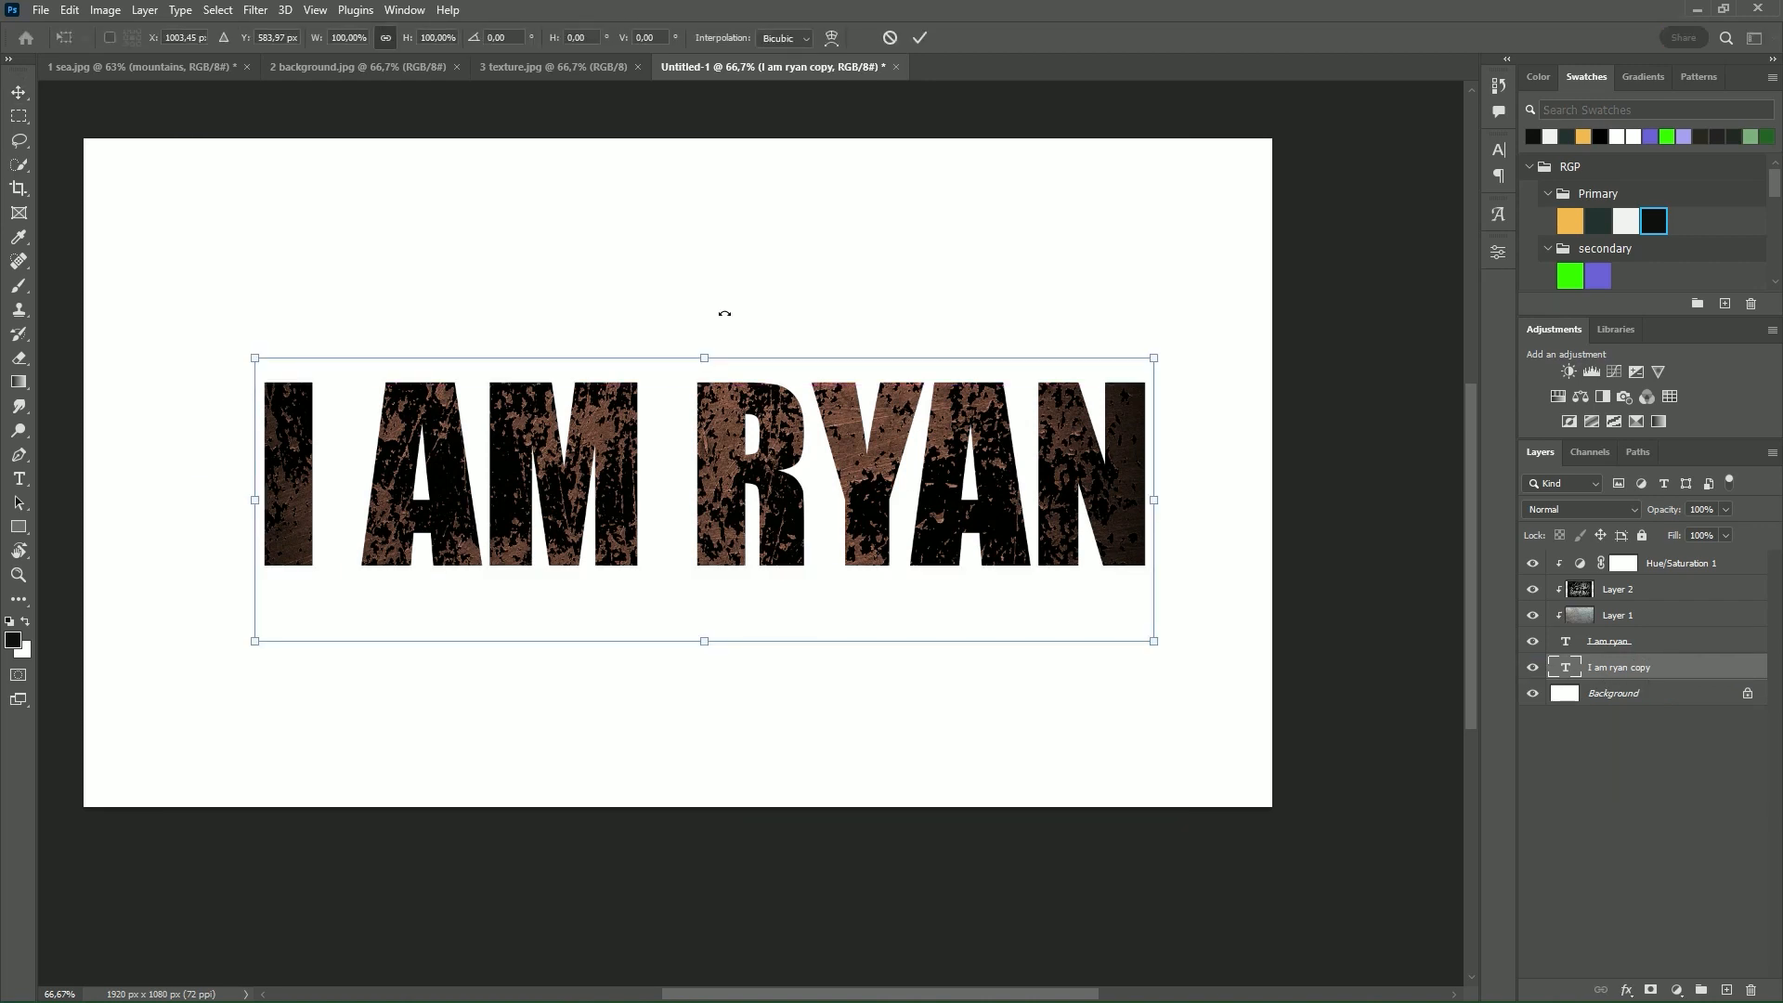
{"action": "key", "text": "ctrl"}
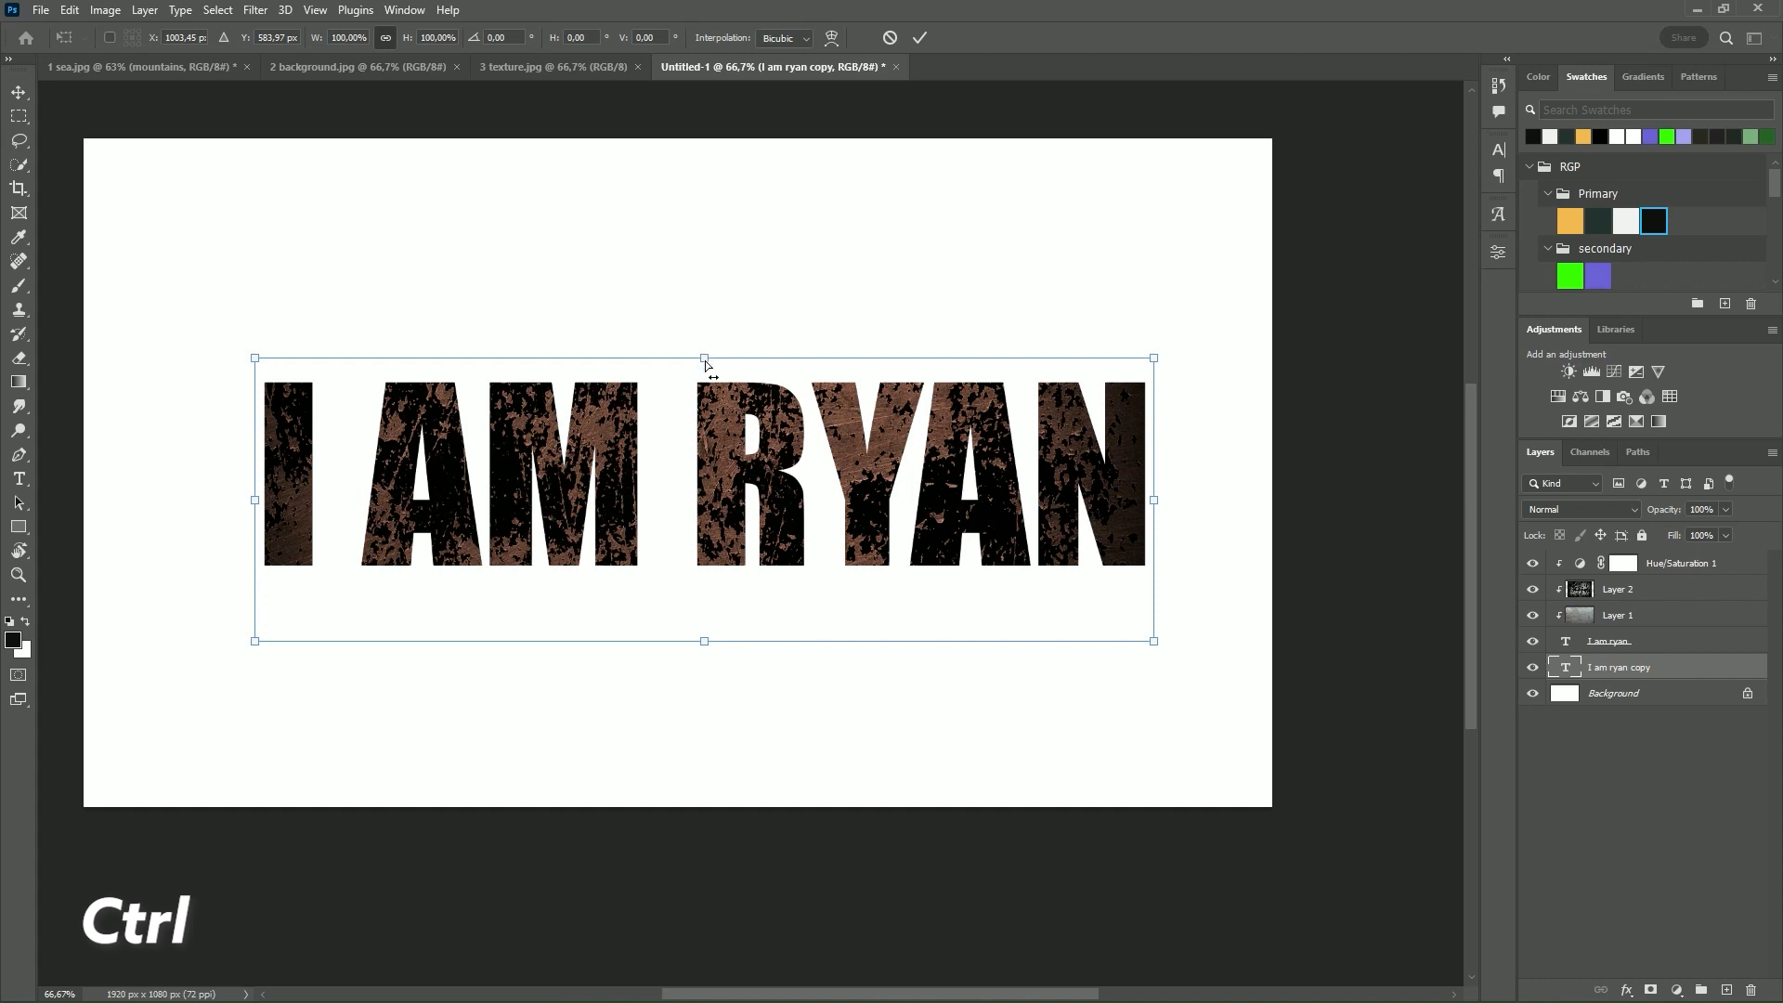
{"action": "left_click_drag", "start_coordinate": [704, 361], "coordinate": [509, 535]}
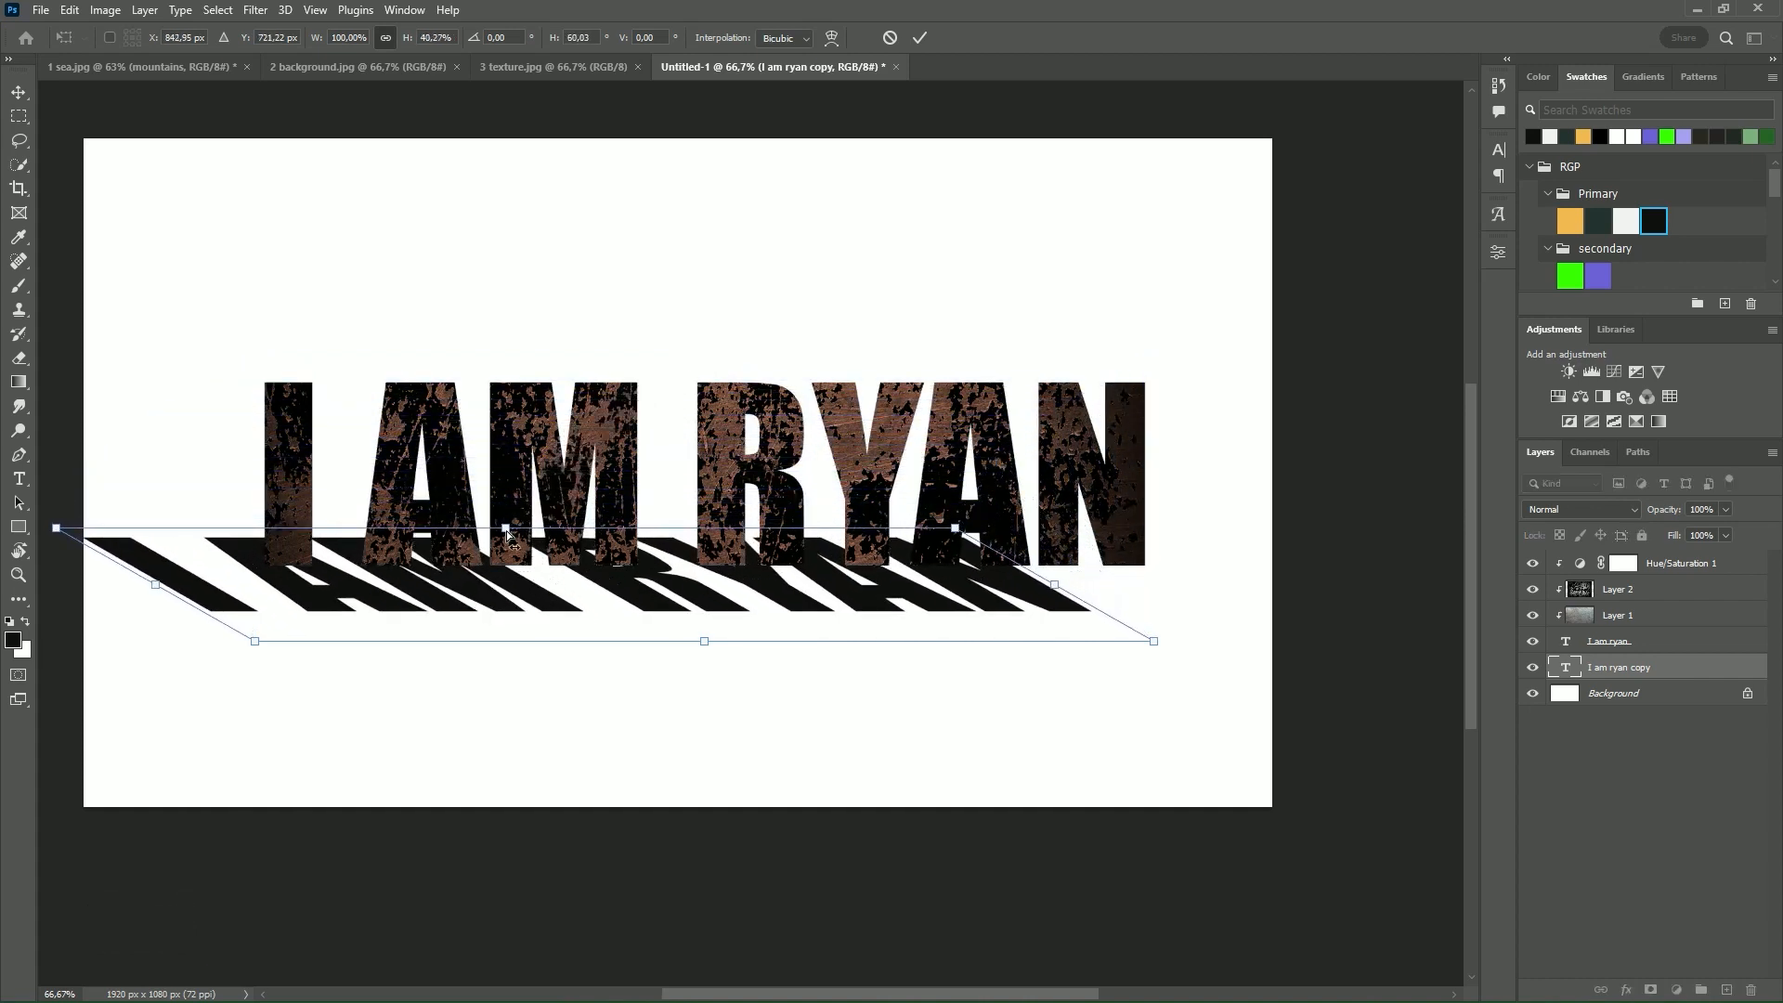
{"action": "key", "text": "ctrl"}
{"action": "left_click_drag", "start_coordinate": [705, 647], "coordinate": [780, 581]}
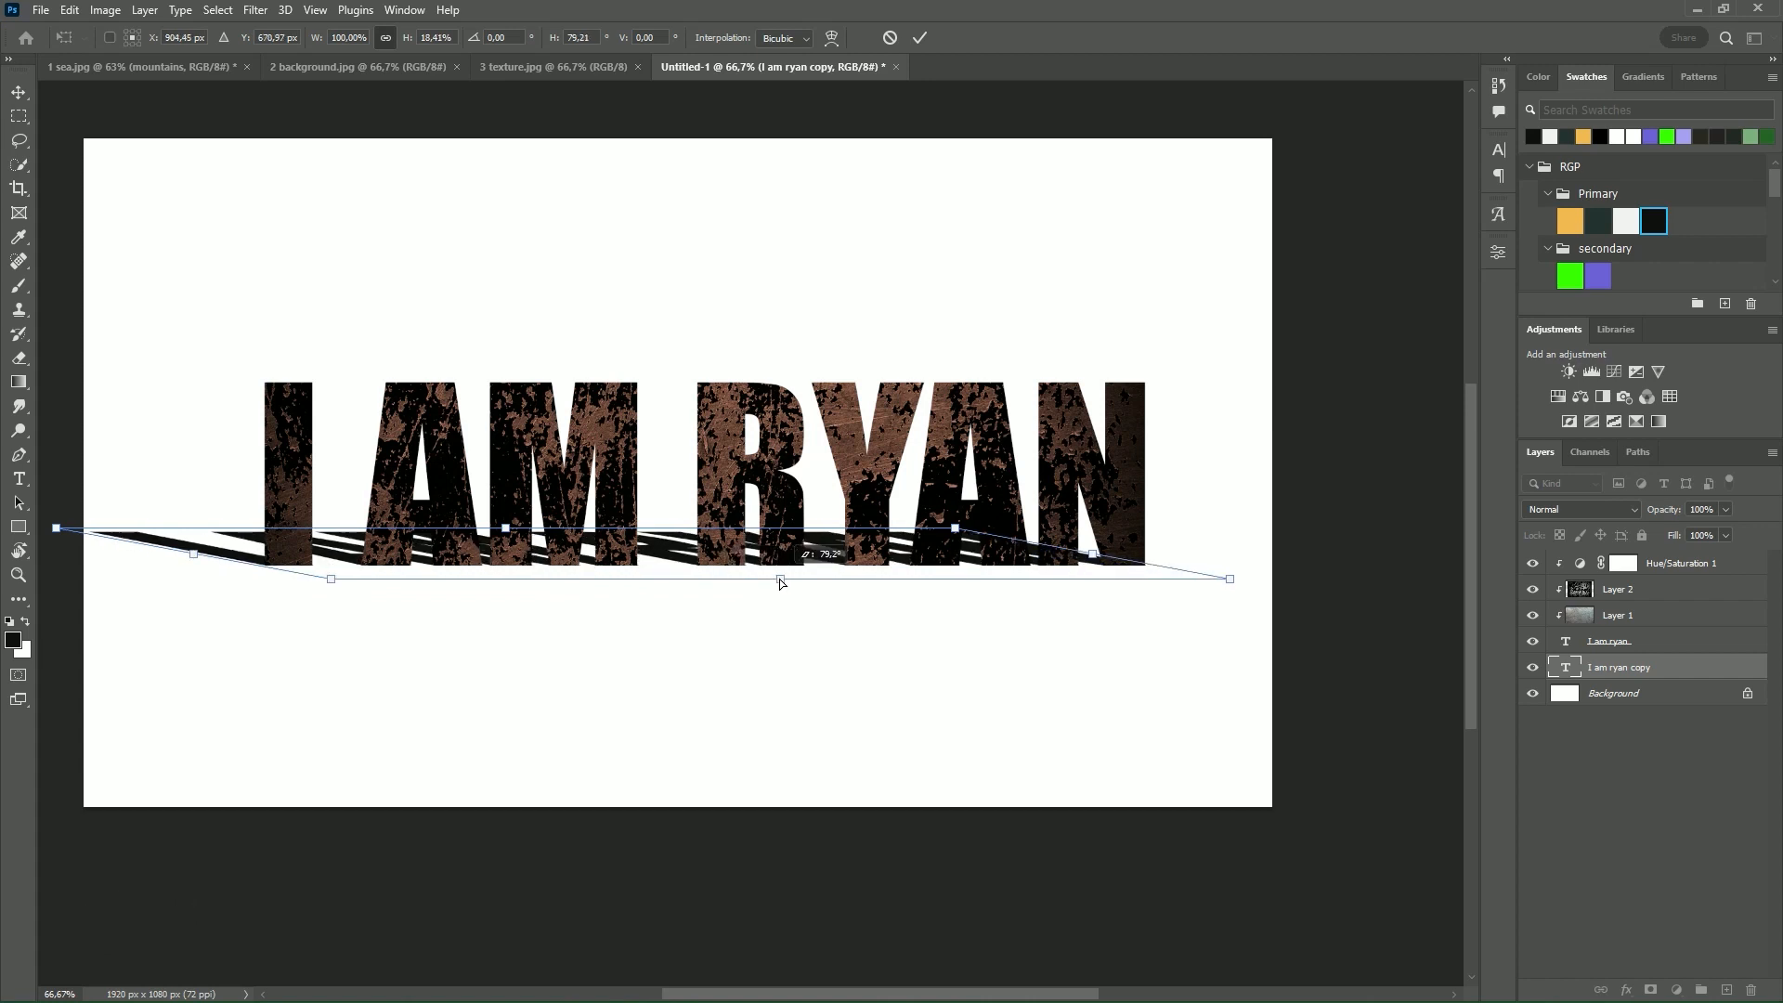
{"action": "key", "text": "Return"}
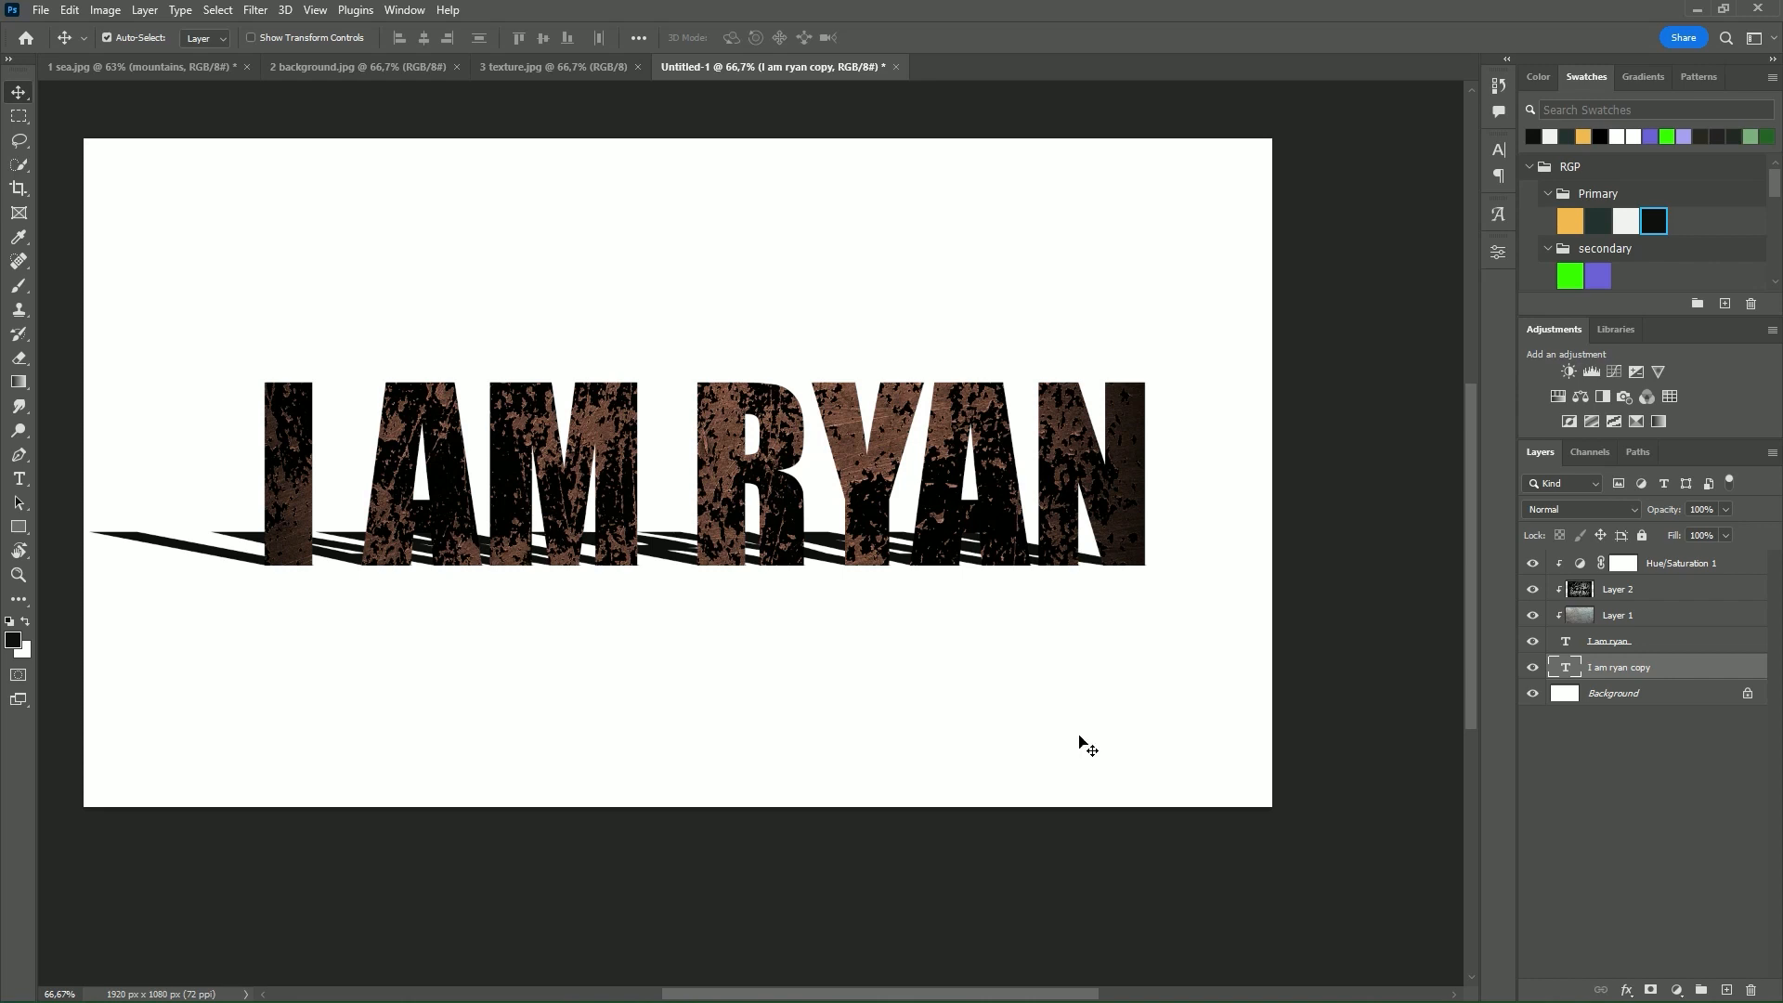
Step: Add a layer mask to the shadow text copy and set up the Foreground to Transparent gradient with a black first colour stop
{"action": "left_click", "coordinate": [1645, 990]}
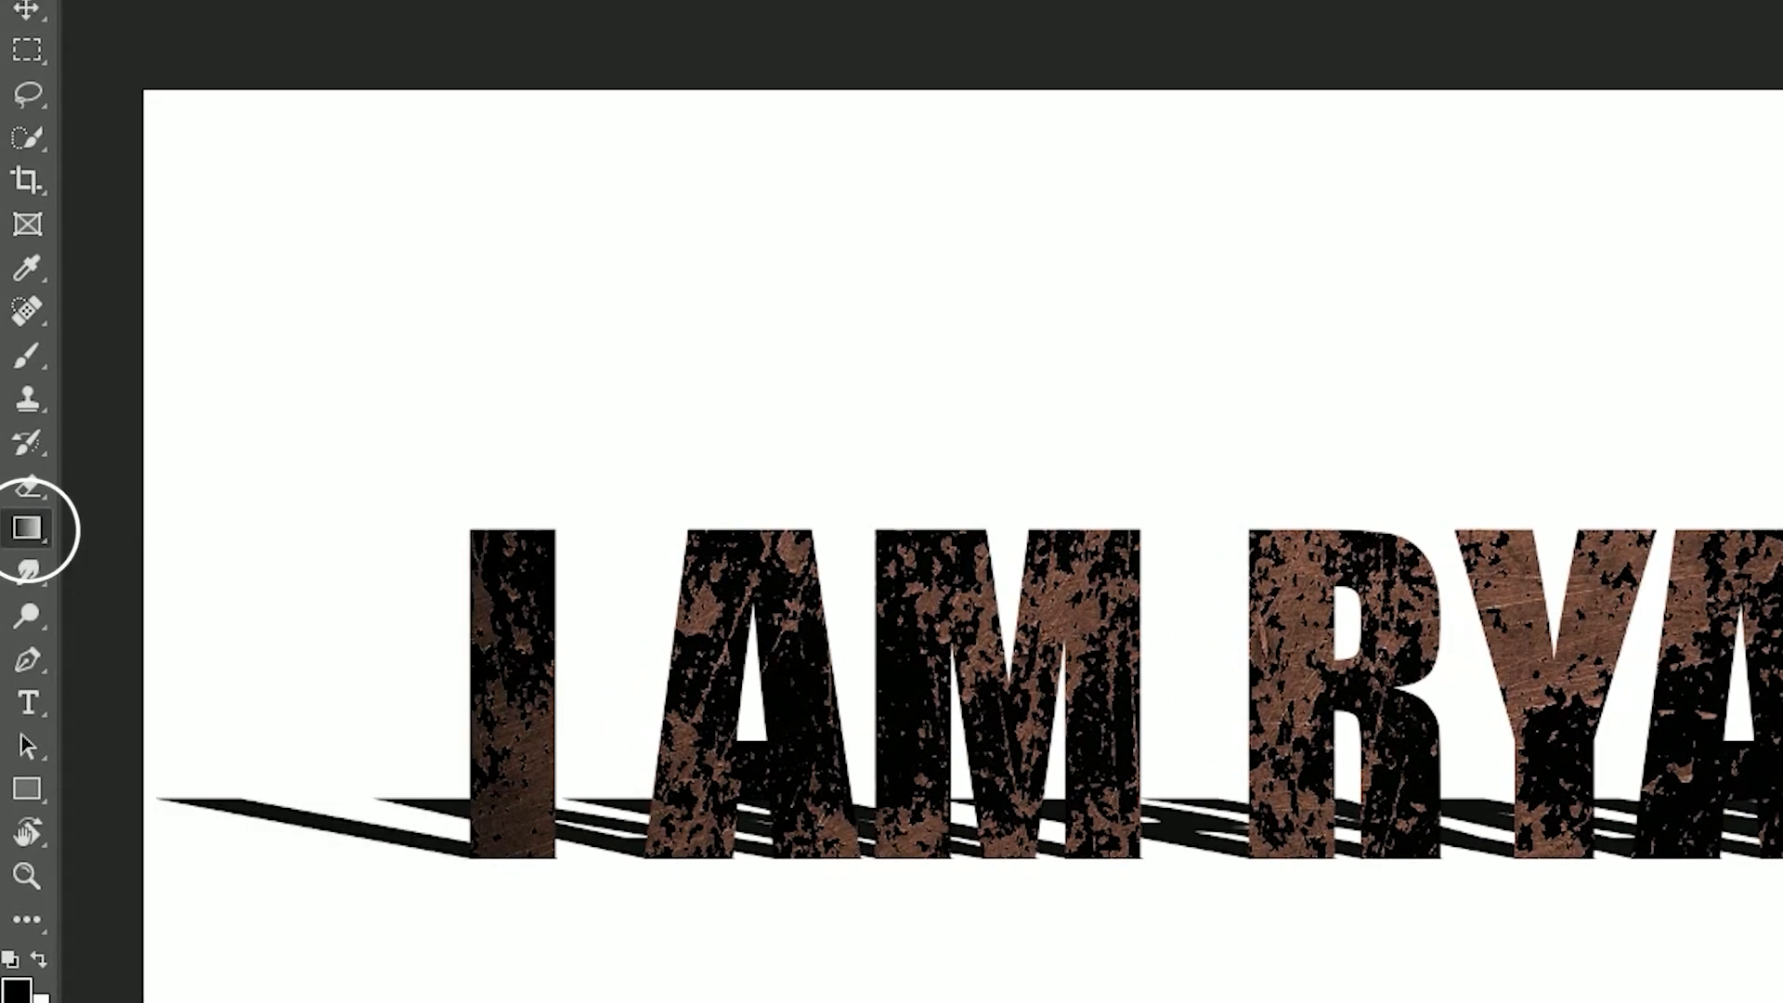
{"action": "key", "text": "g"}
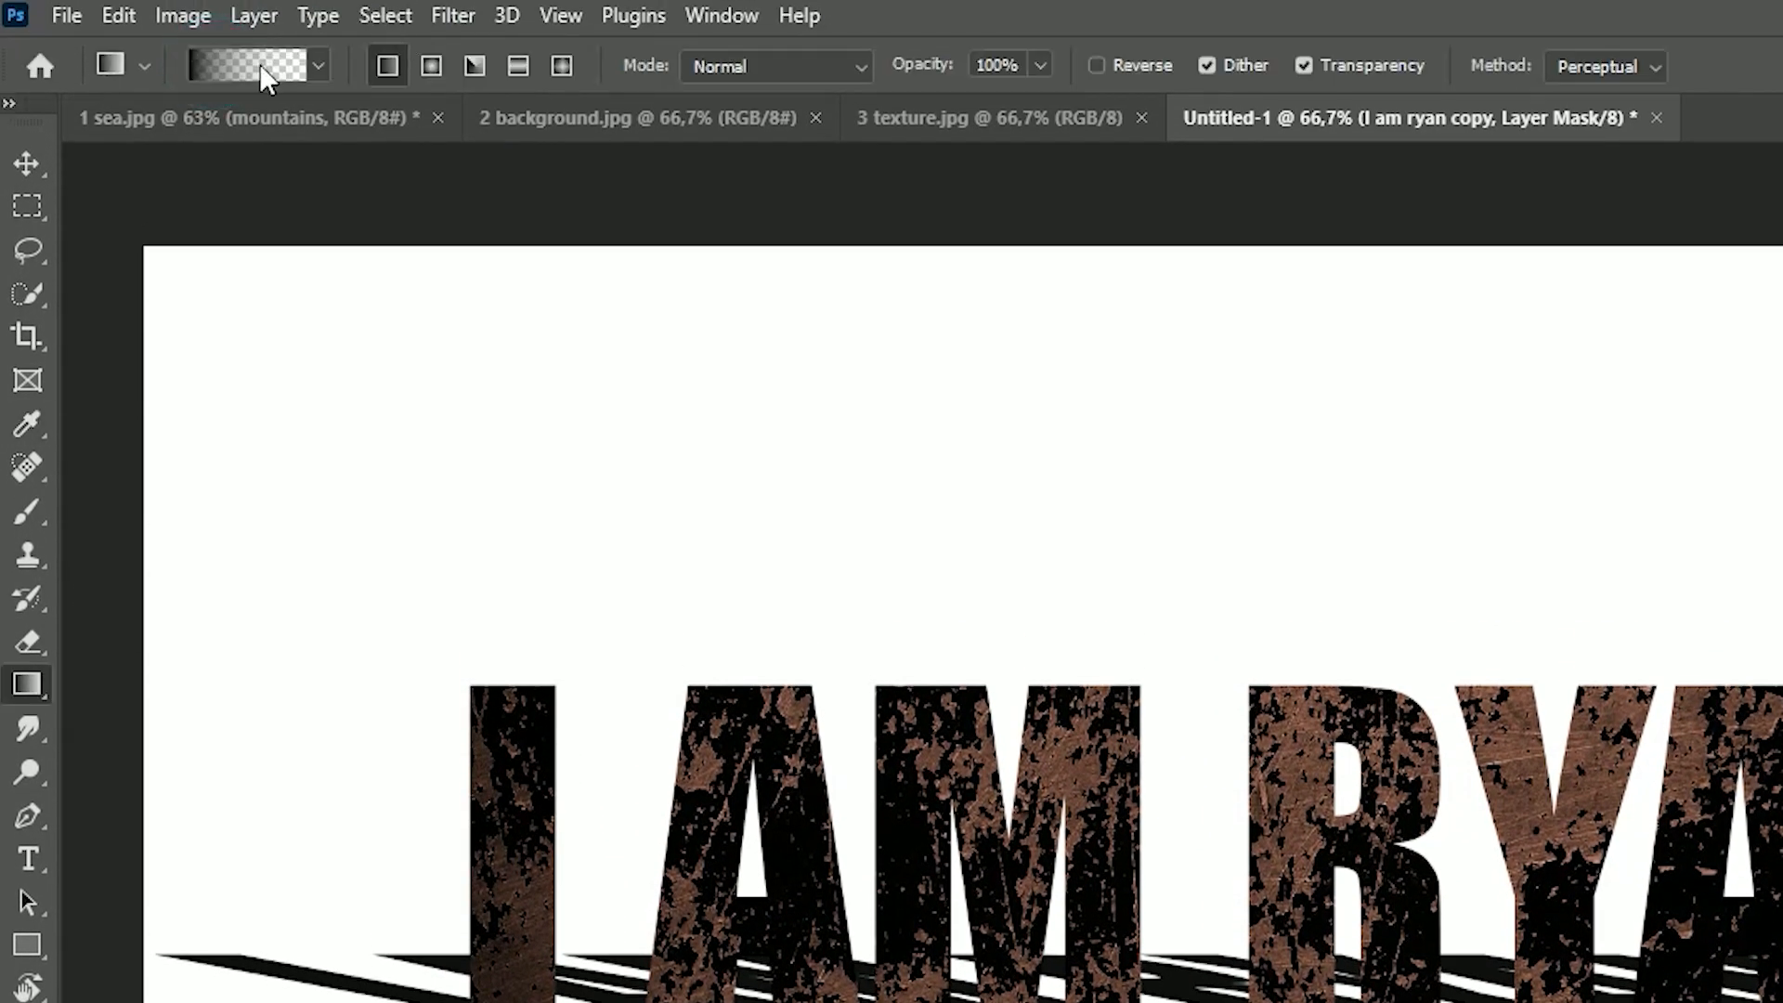
{"action": "left_click", "coordinate": [257, 73]}
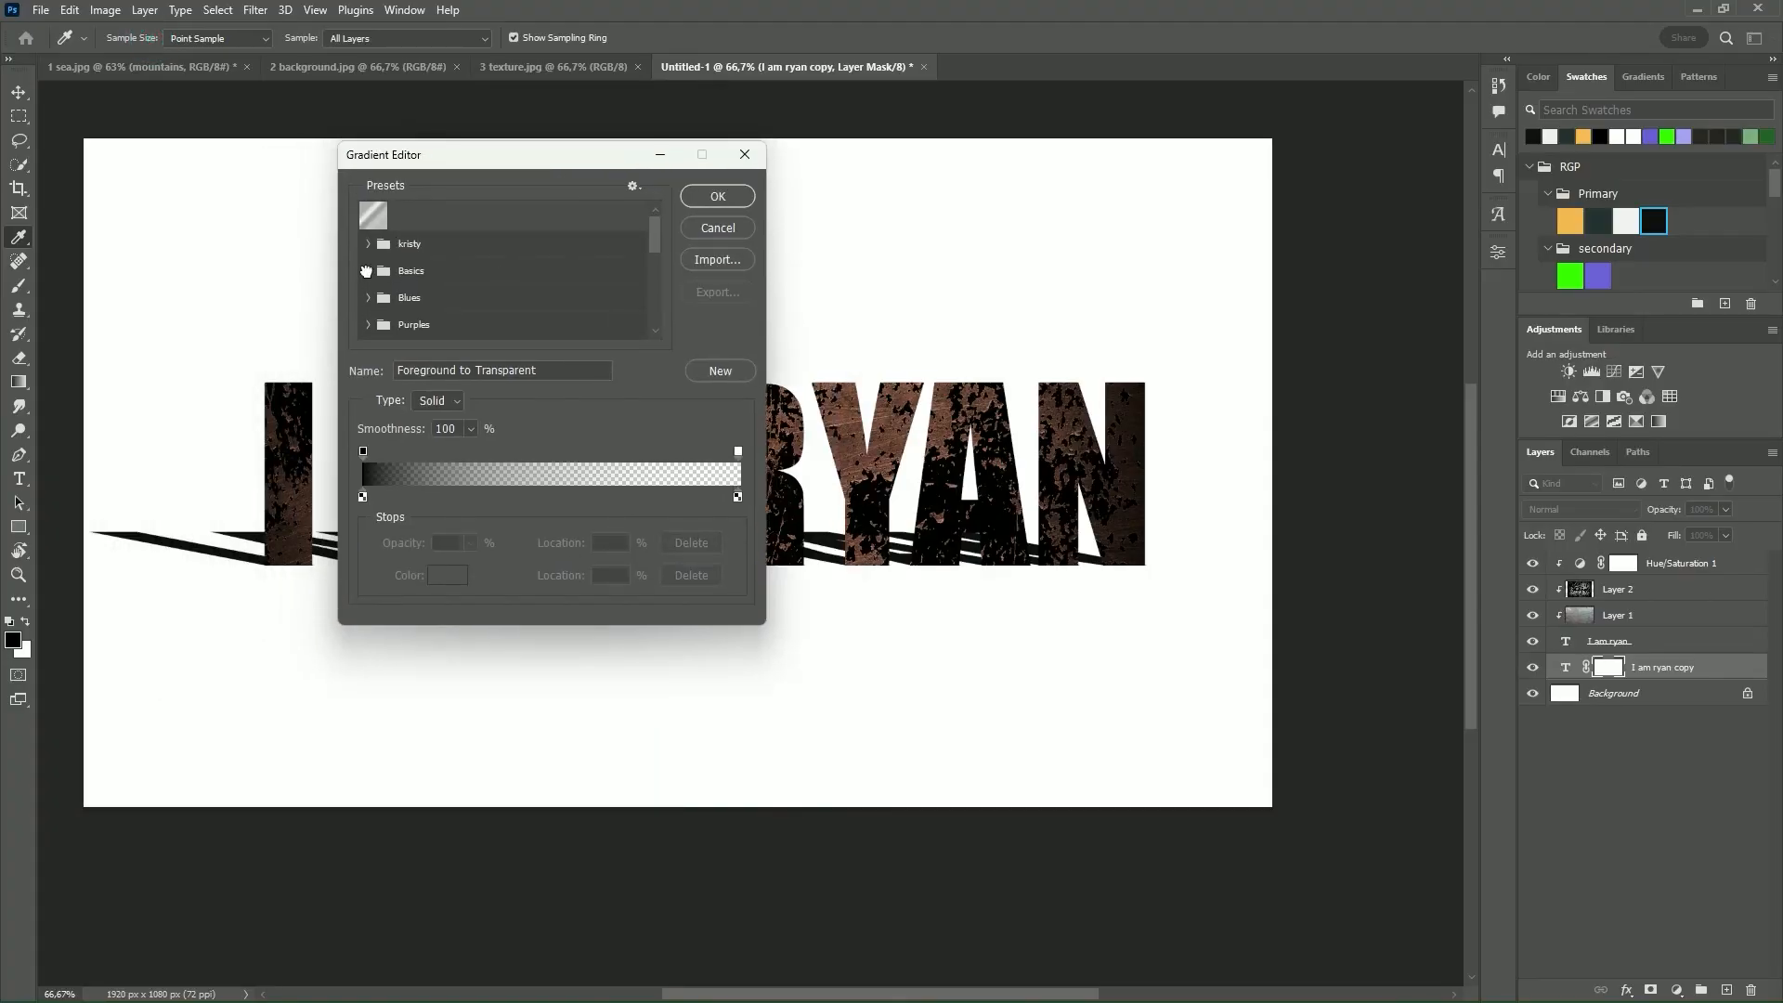
{"action": "left_click", "coordinate": [366, 270]}
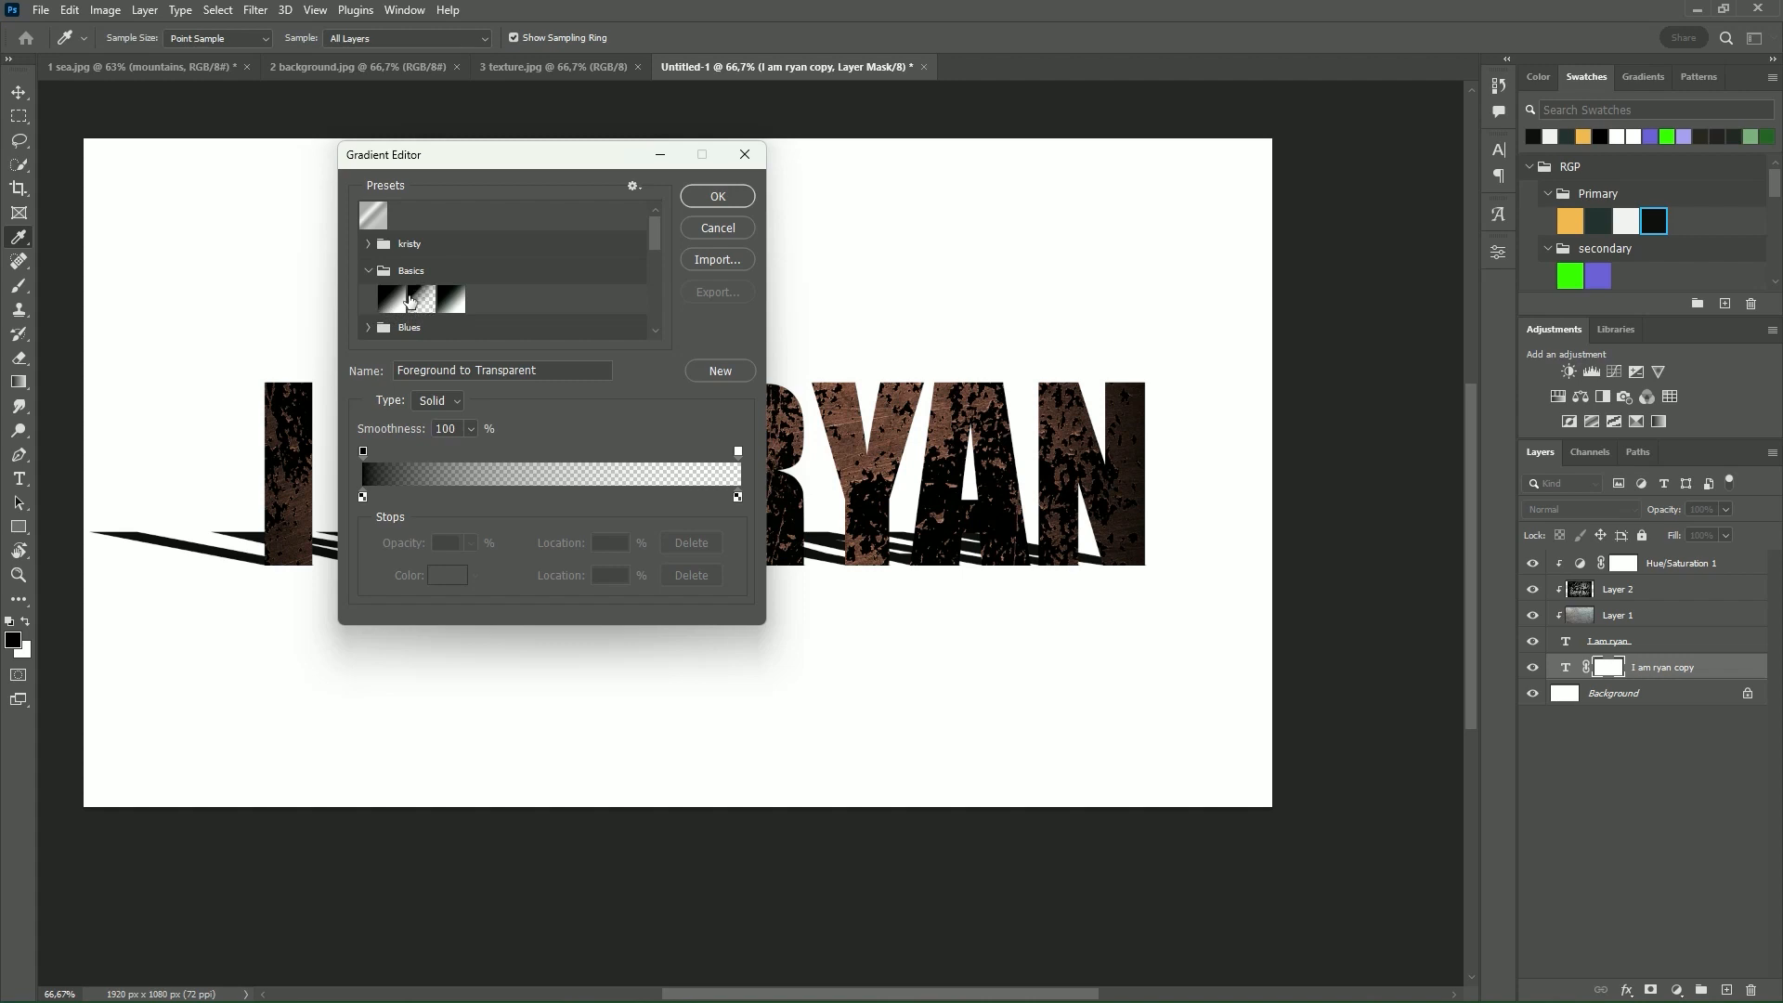
{"action": "left_click", "coordinate": [422, 301]}
{"action": "left_click", "coordinate": [363, 497]}
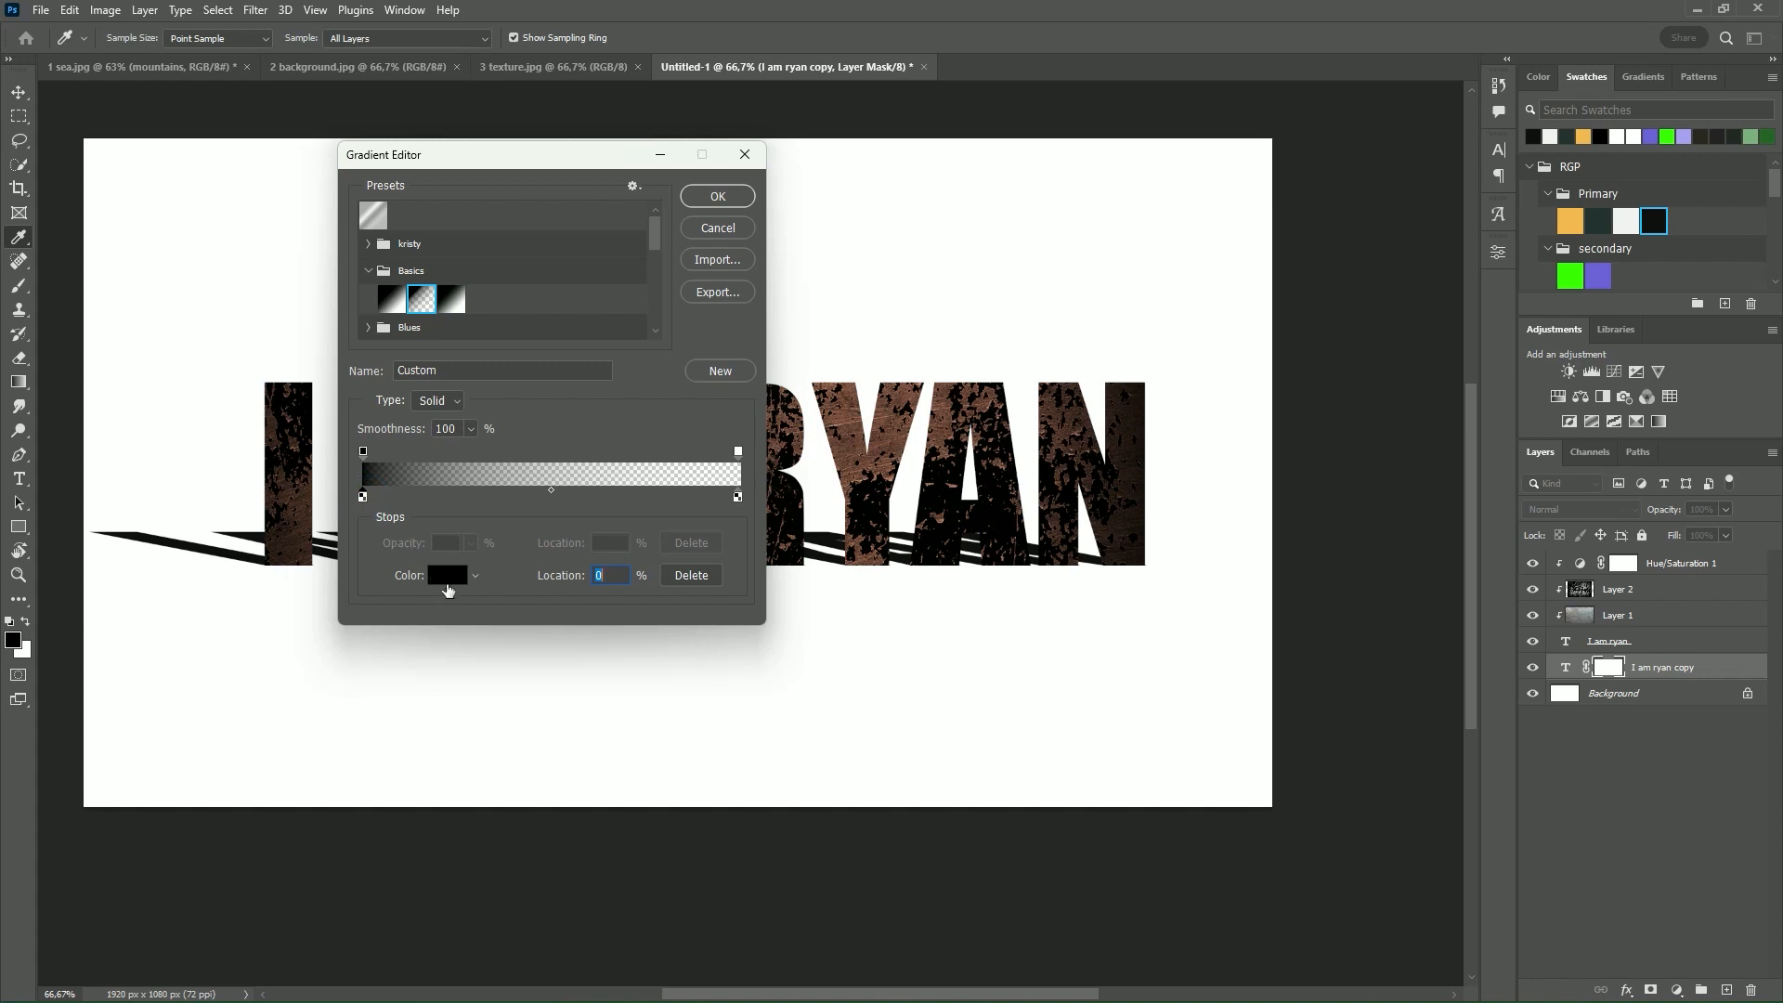
{"action": "left_click", "coordinate": [445, 576]}
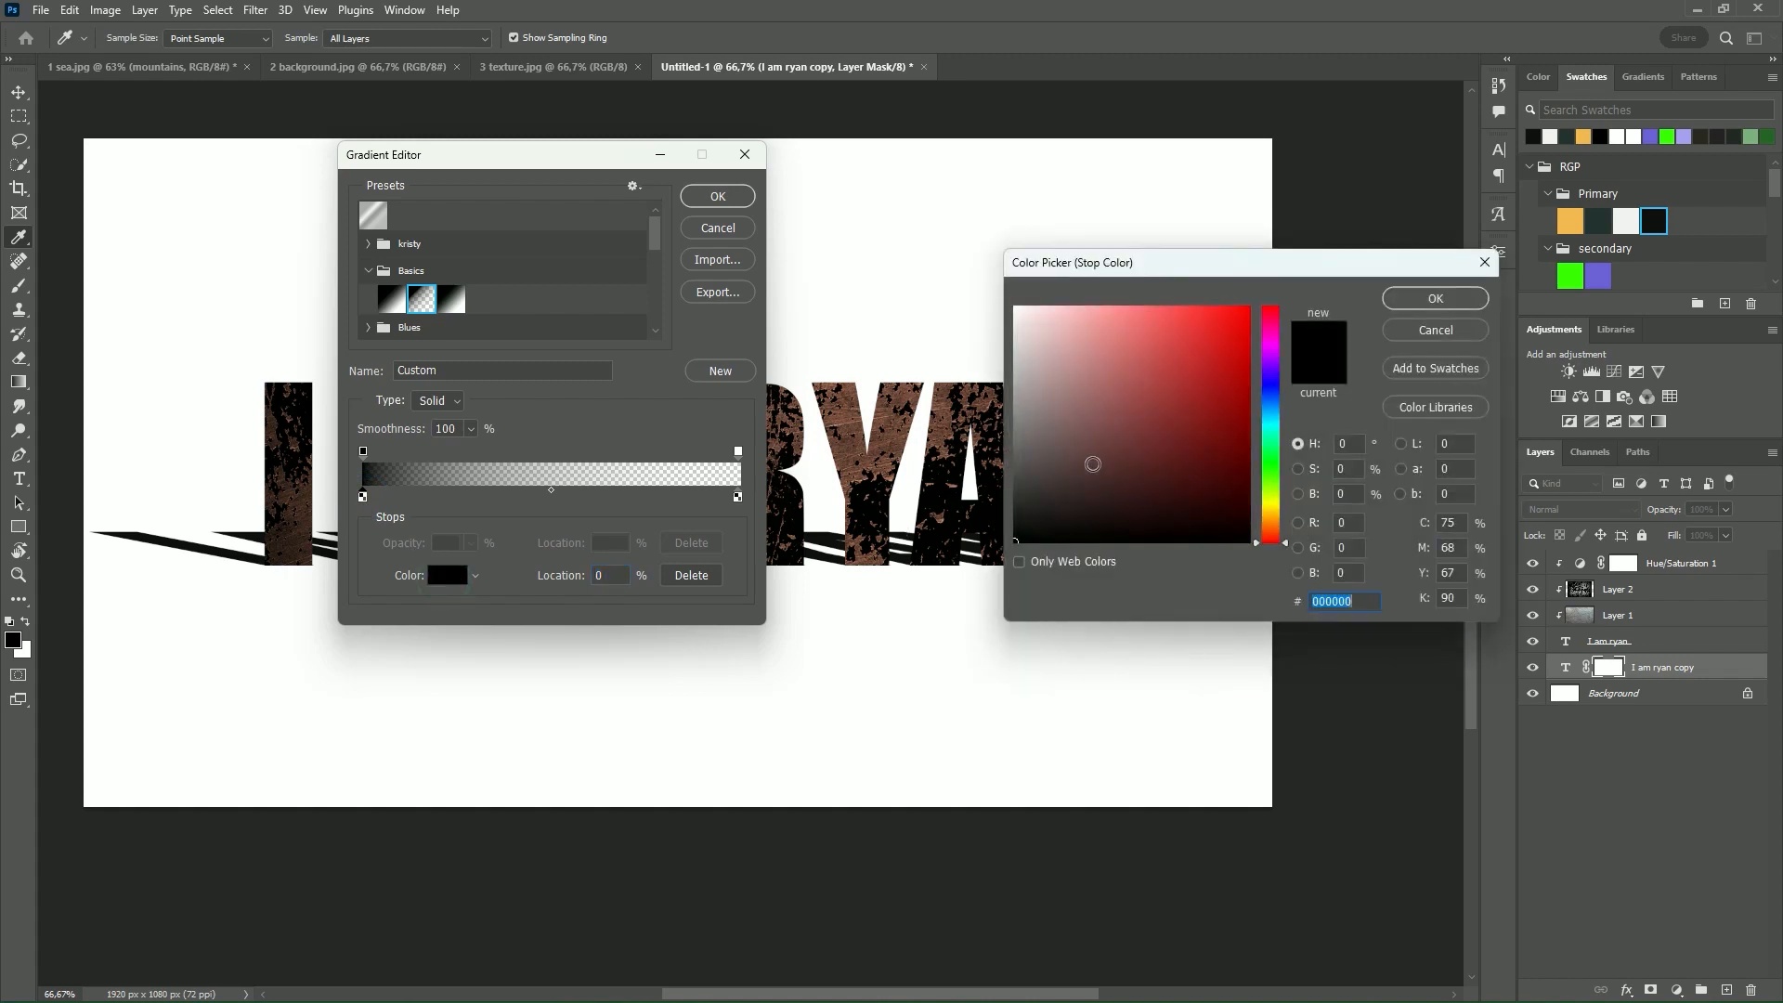
{"action": "left_click", "coordinate": [1435, 299]}
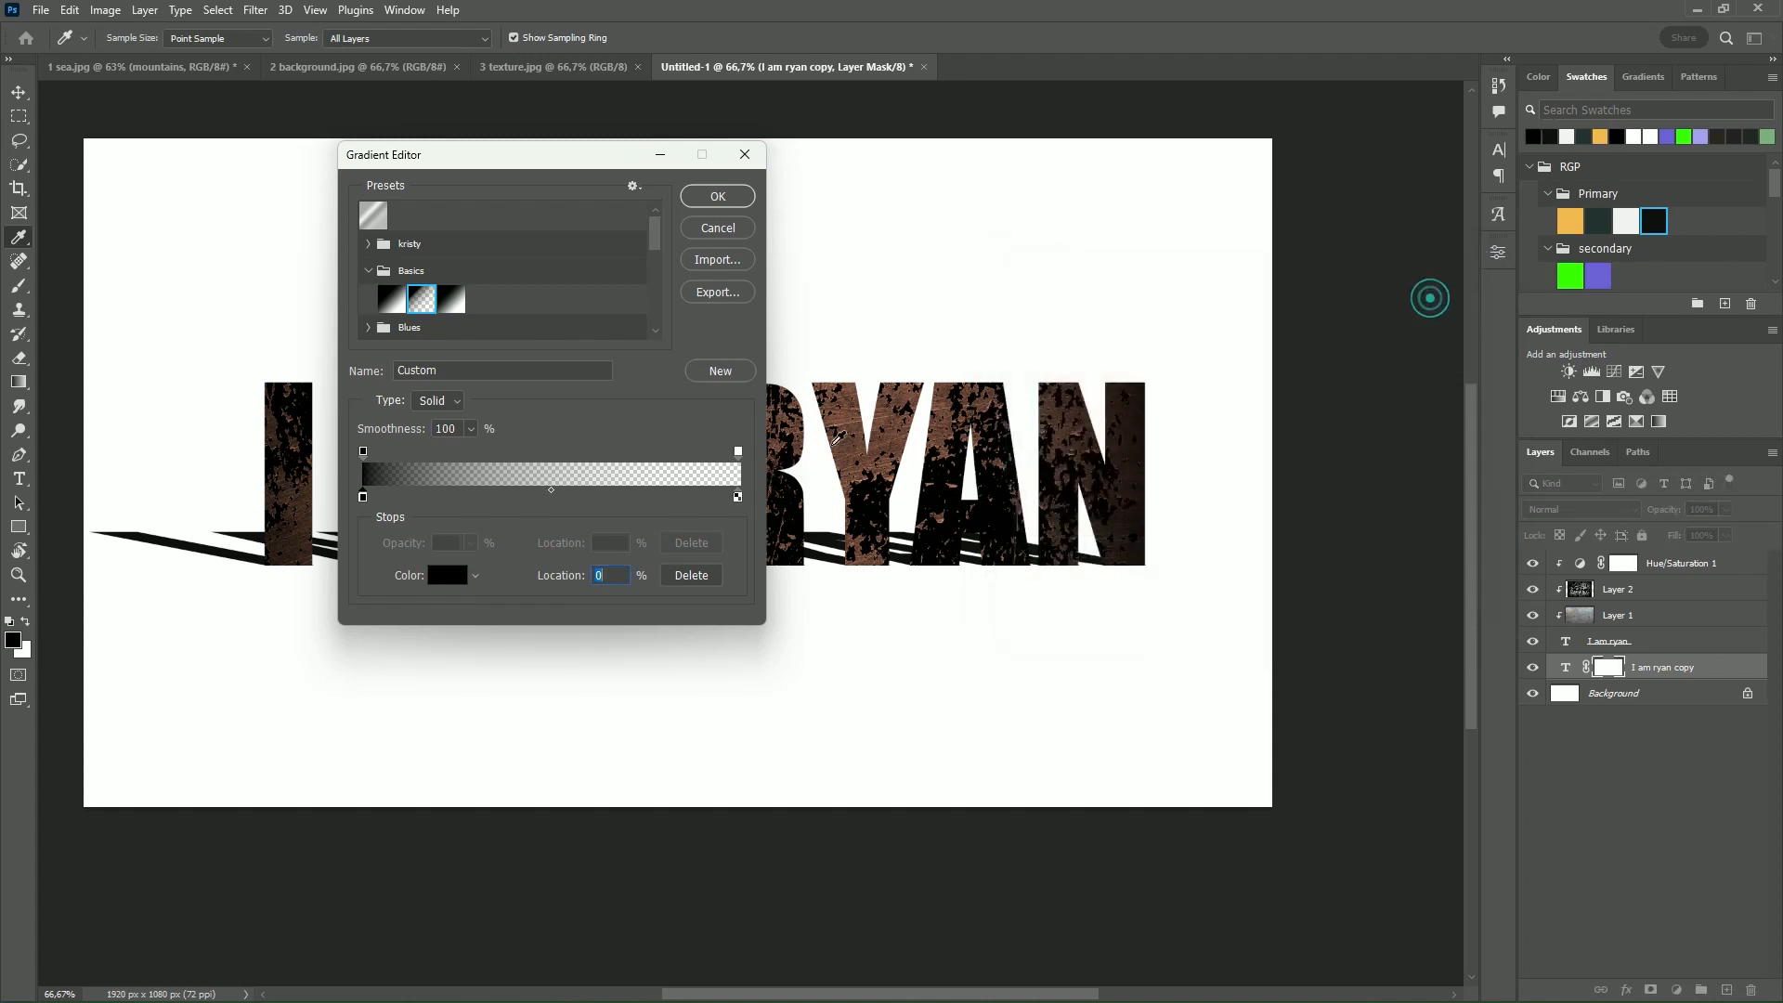
{"action": "left_click", "coordinate": [716, 197]}
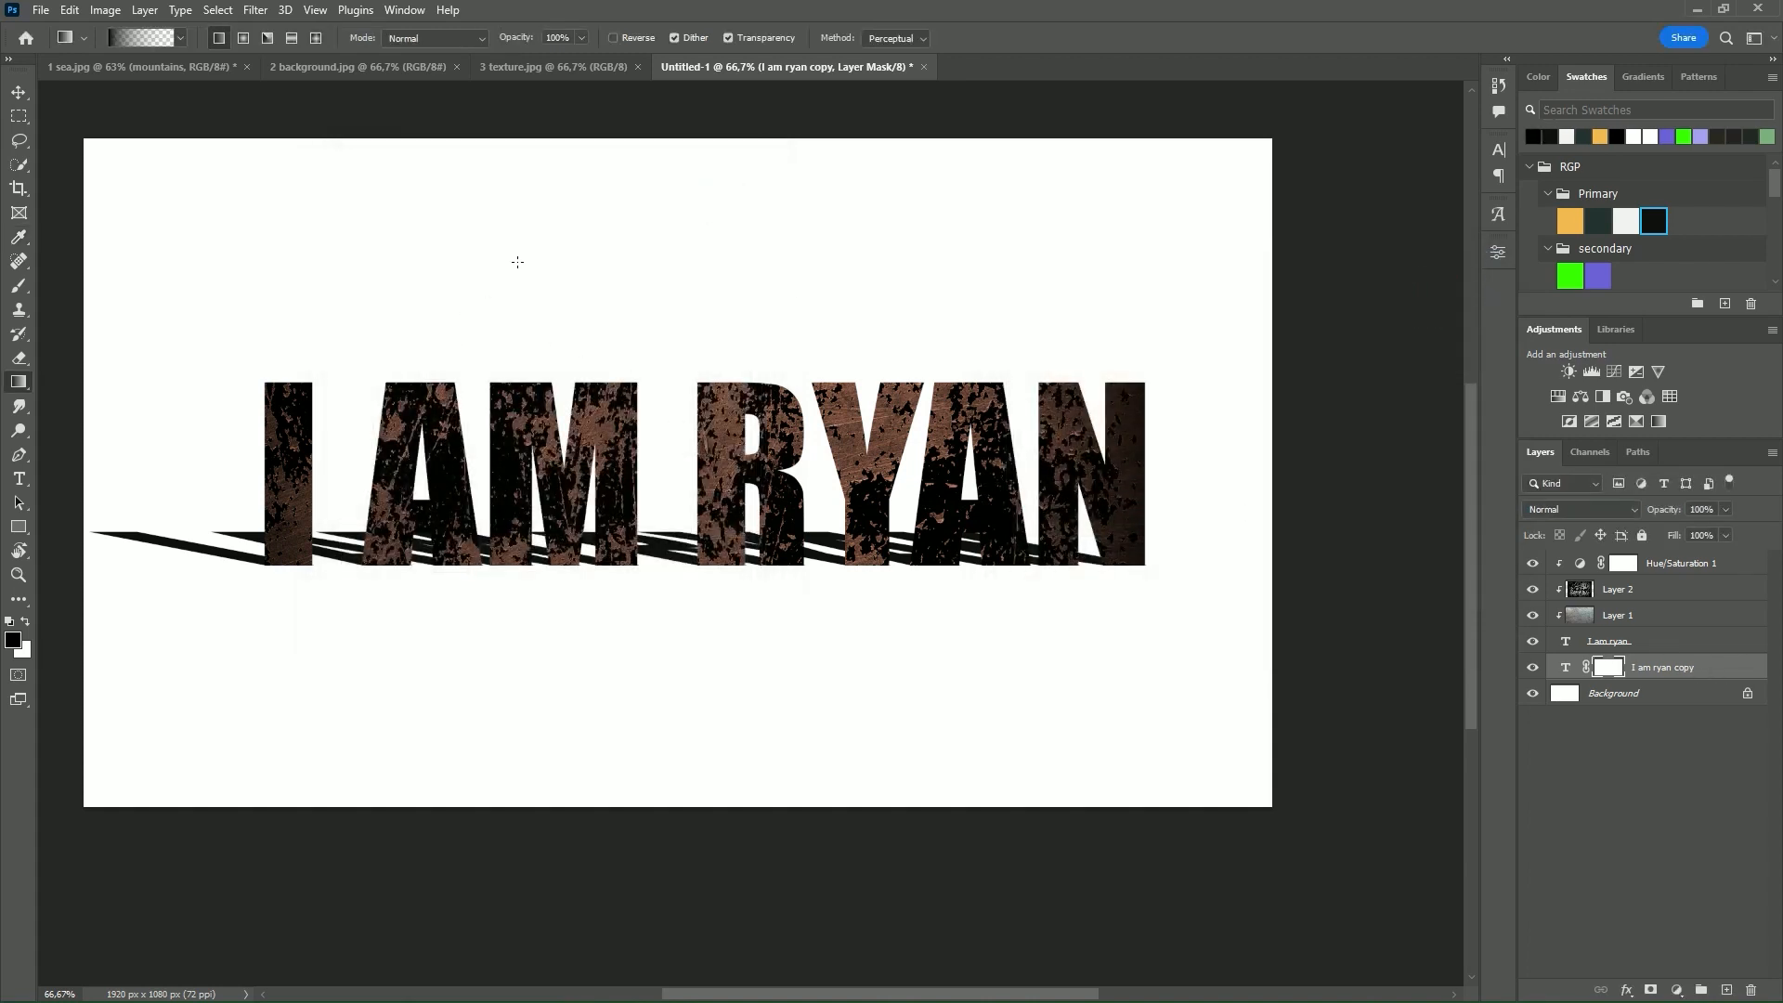
Step: Fade the shadow by drawing the gradient on its mask downward from above the lettering to below it
{"action": "left_click_drag", "start_coordinate": [517, 262], "coordinate": [464, 761]}
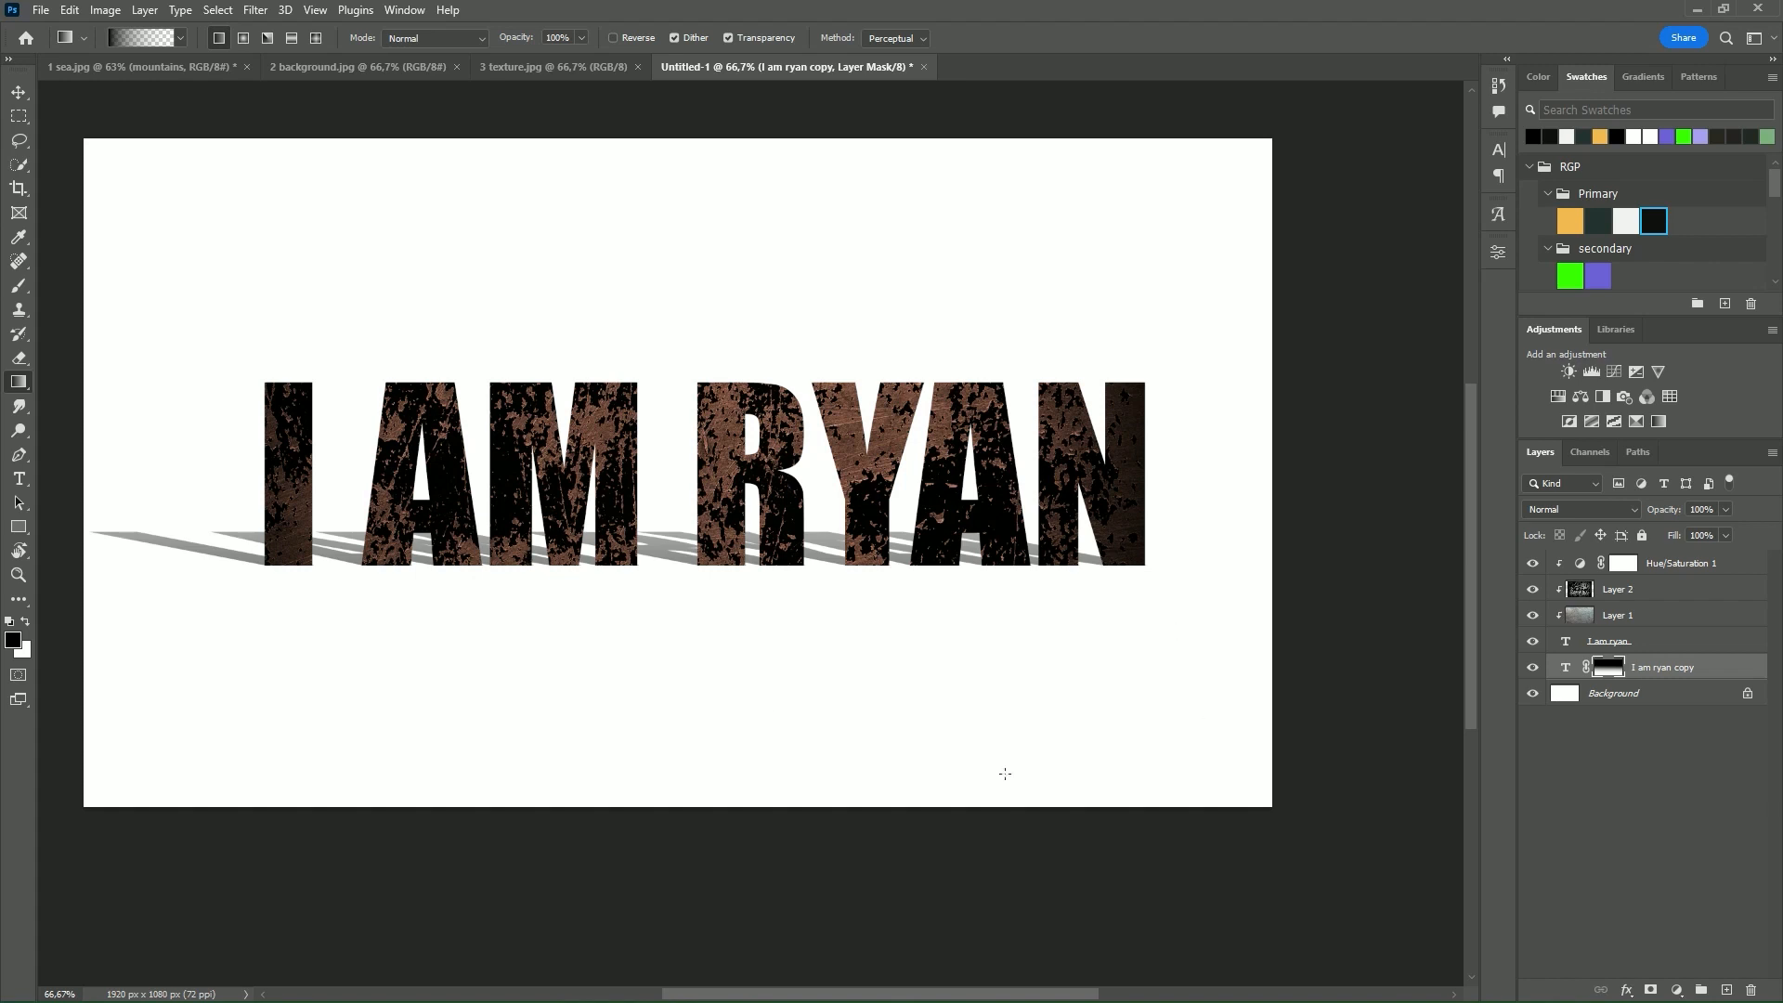
{"action": "key", "text": "v"}
{"action": "scroll", "coordinate": [896, 682], "scroll_direction": "down", "scroll_amount": 1}
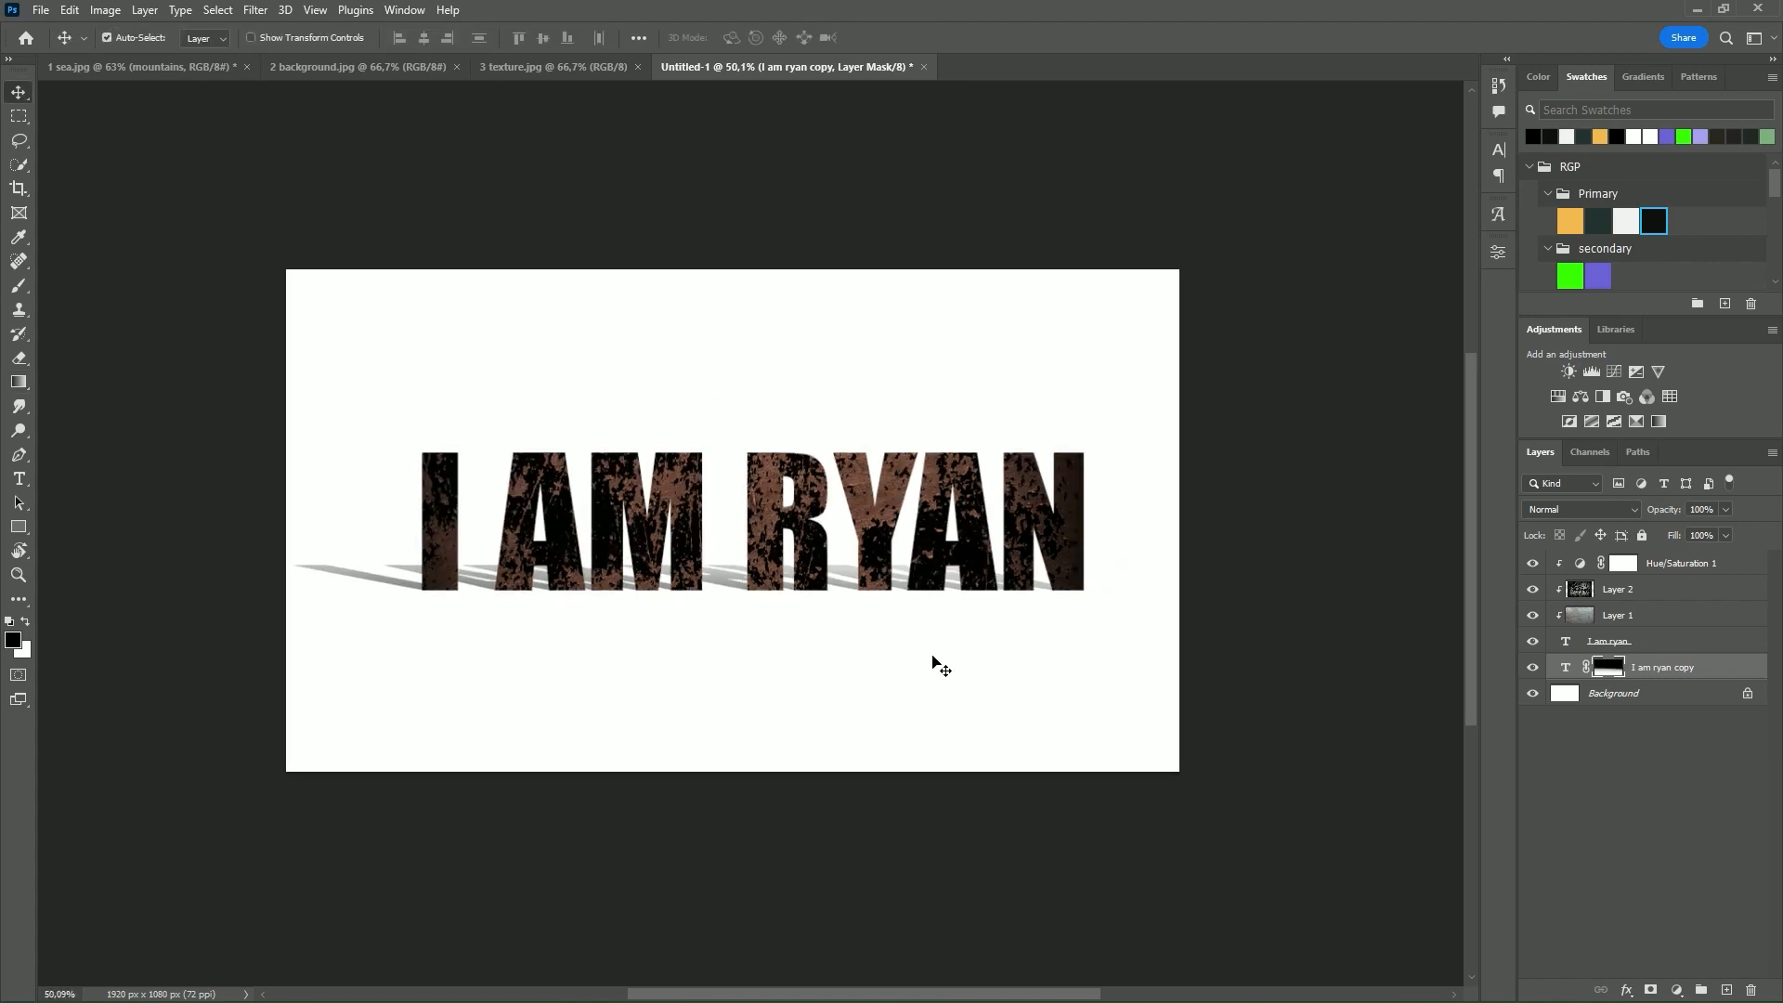
{"action": "left_click_drag", "start_coordinate": [915, 643], "coordinate": [824, 661]}
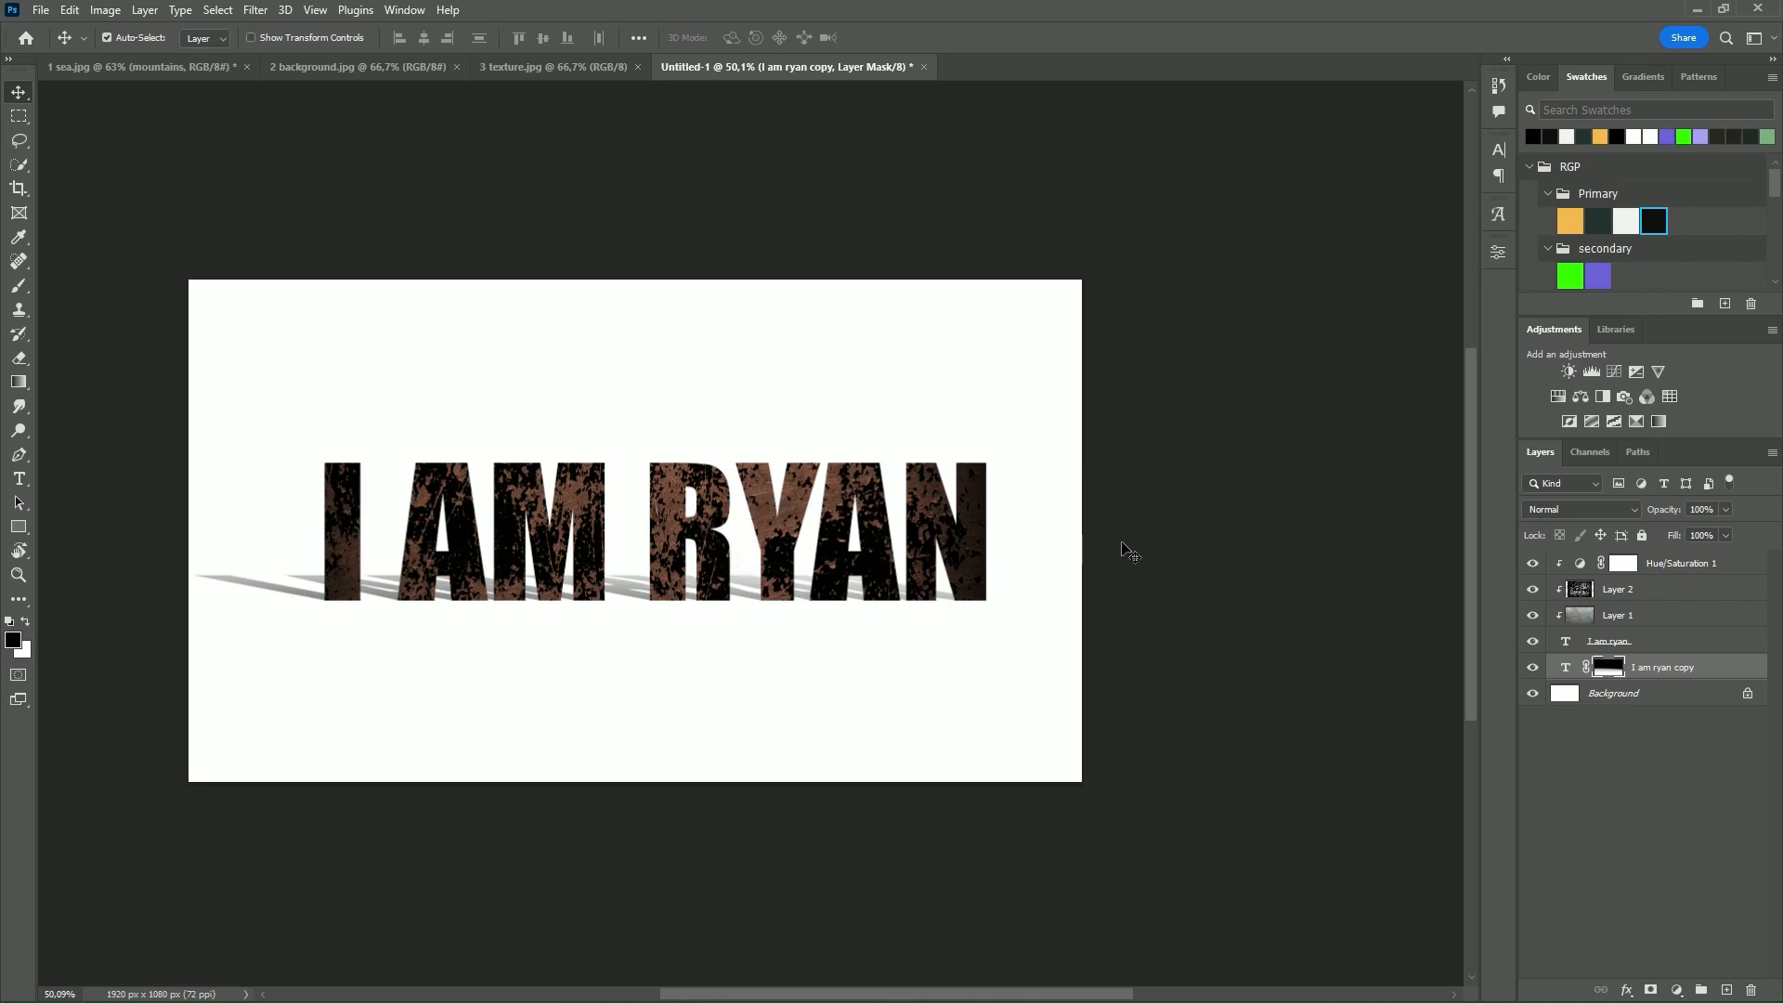
{"action": "scroll", "coordinate": [609, 550], "scroll_direction": "up", "scroll_amount": 1}
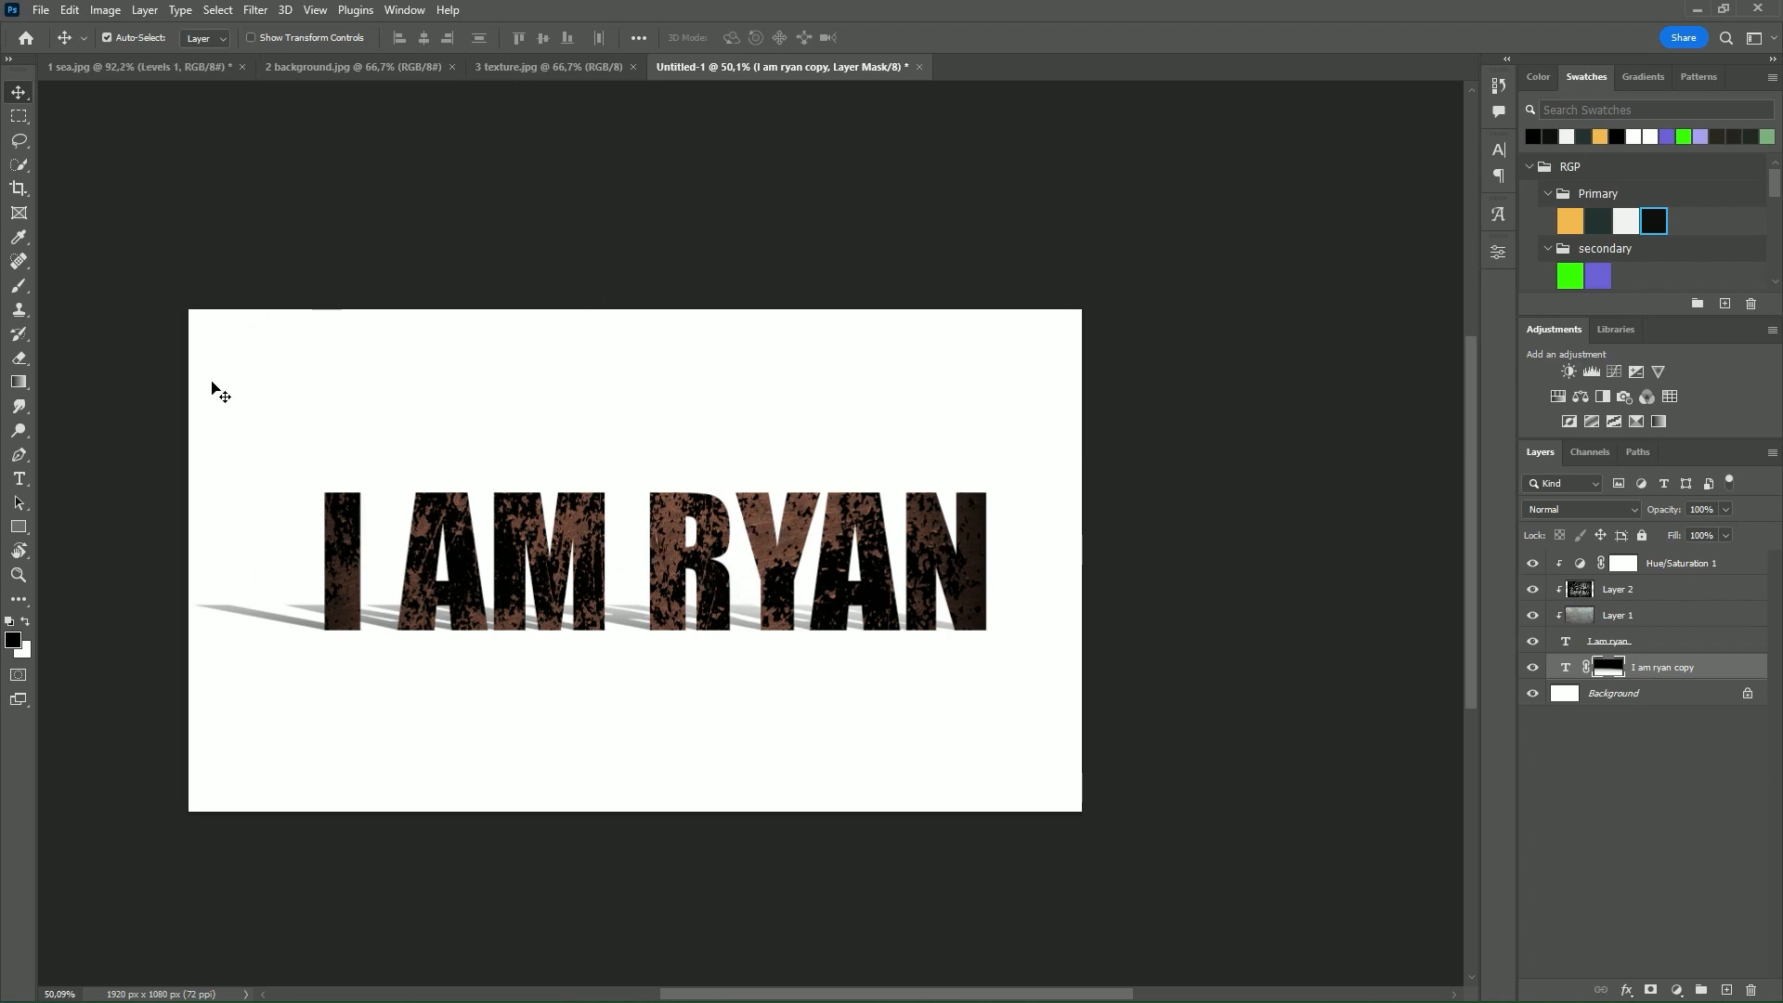
Step: Group the shadow copy, text and clipped layers together, and hide the group
{"action": "left_click", "coordinate": [1728, 564], "text": "shift"}
{"action": "key", "text": "ctrl+g"}
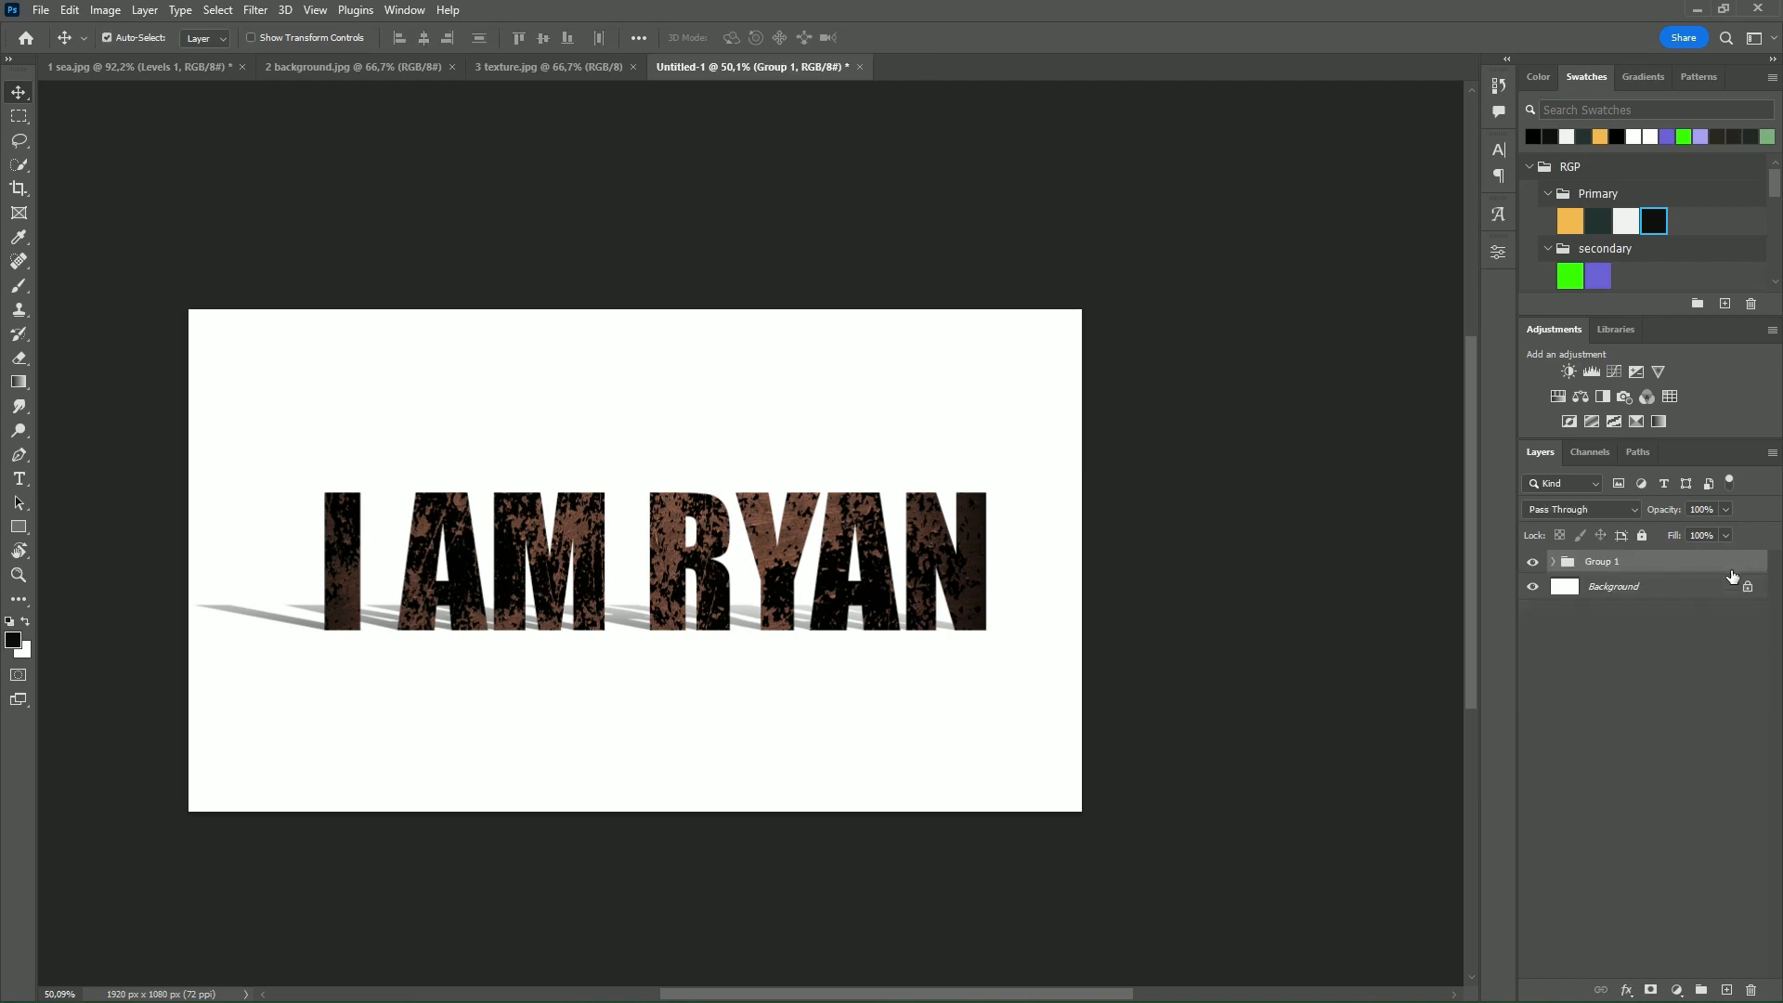
{"action": "left_click", "coordinate": [1533, 562]}
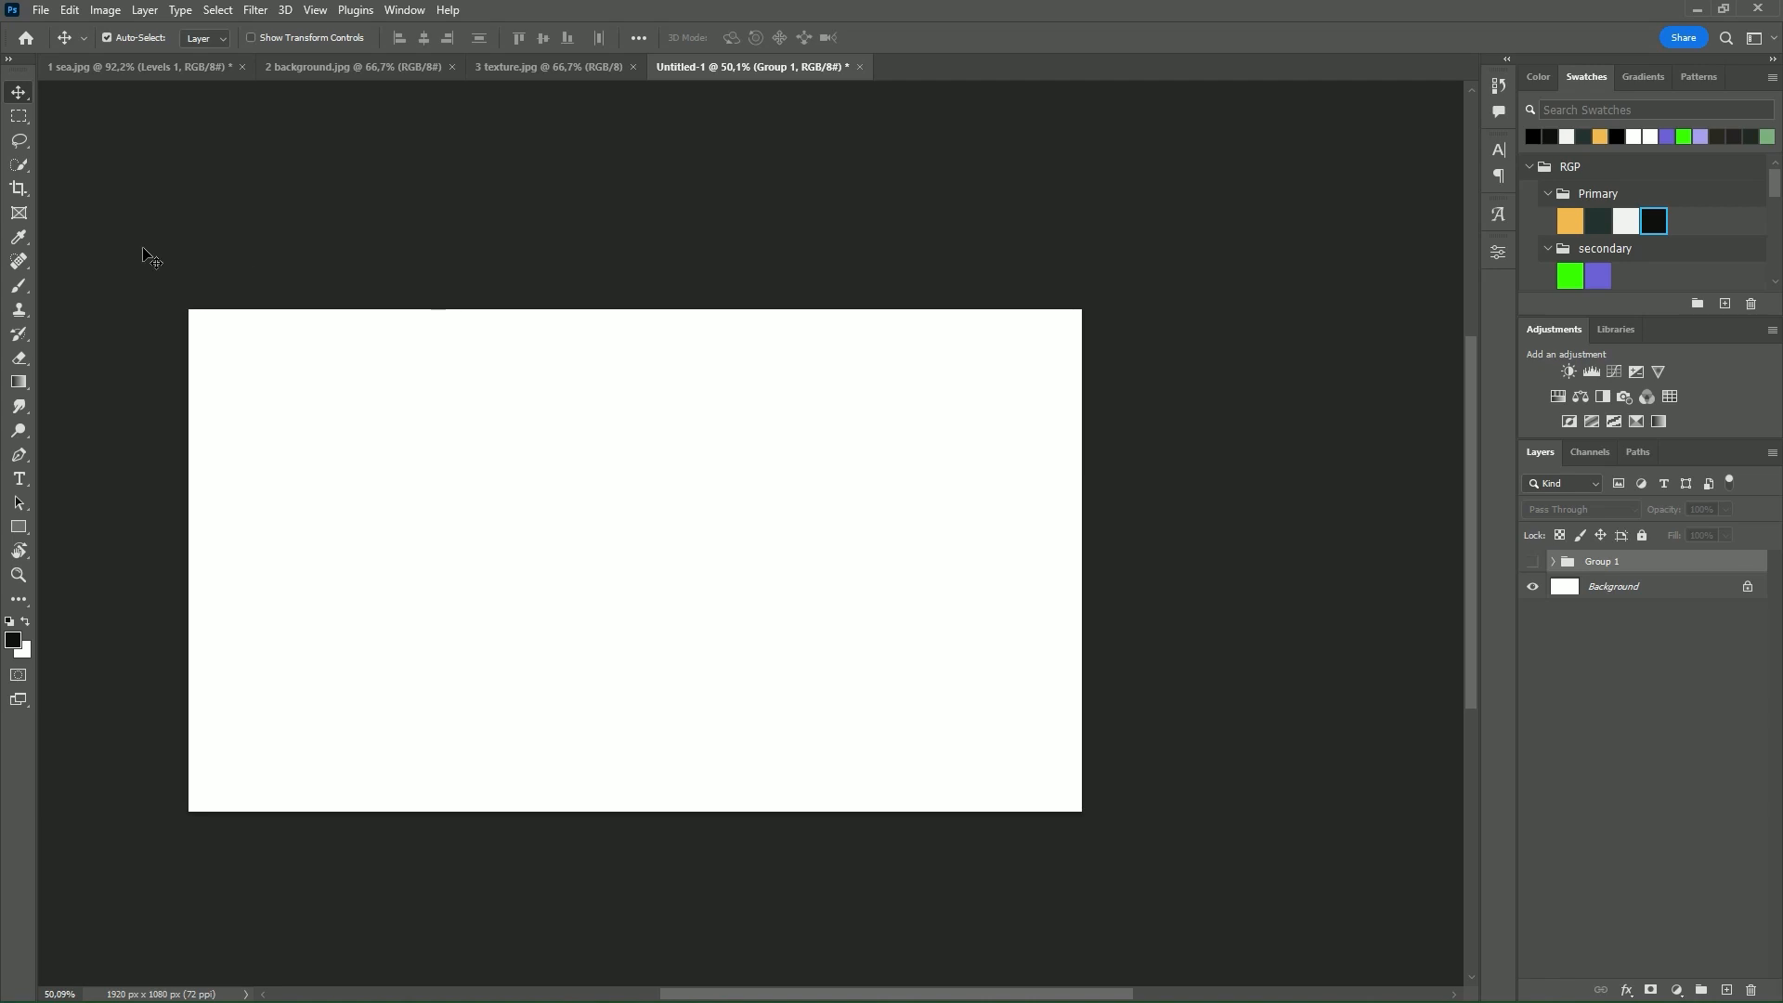
Step: Draw a black rectangle about 1470 × 1190 px over the canvas's left part and bring the sea.jpg photo in above it
{"action": "left_click", "coordinate": [19, 527]}
{"action": "mouse_move", "coordinate": [140, 287]}
{"action": "left_mouse_down"}
{"action": "mouse_move", "coordinate": [777, 716]}
{"action": "mouse_move", "coordinate": [823, 839]}
{"action": "left_mouse_up"}
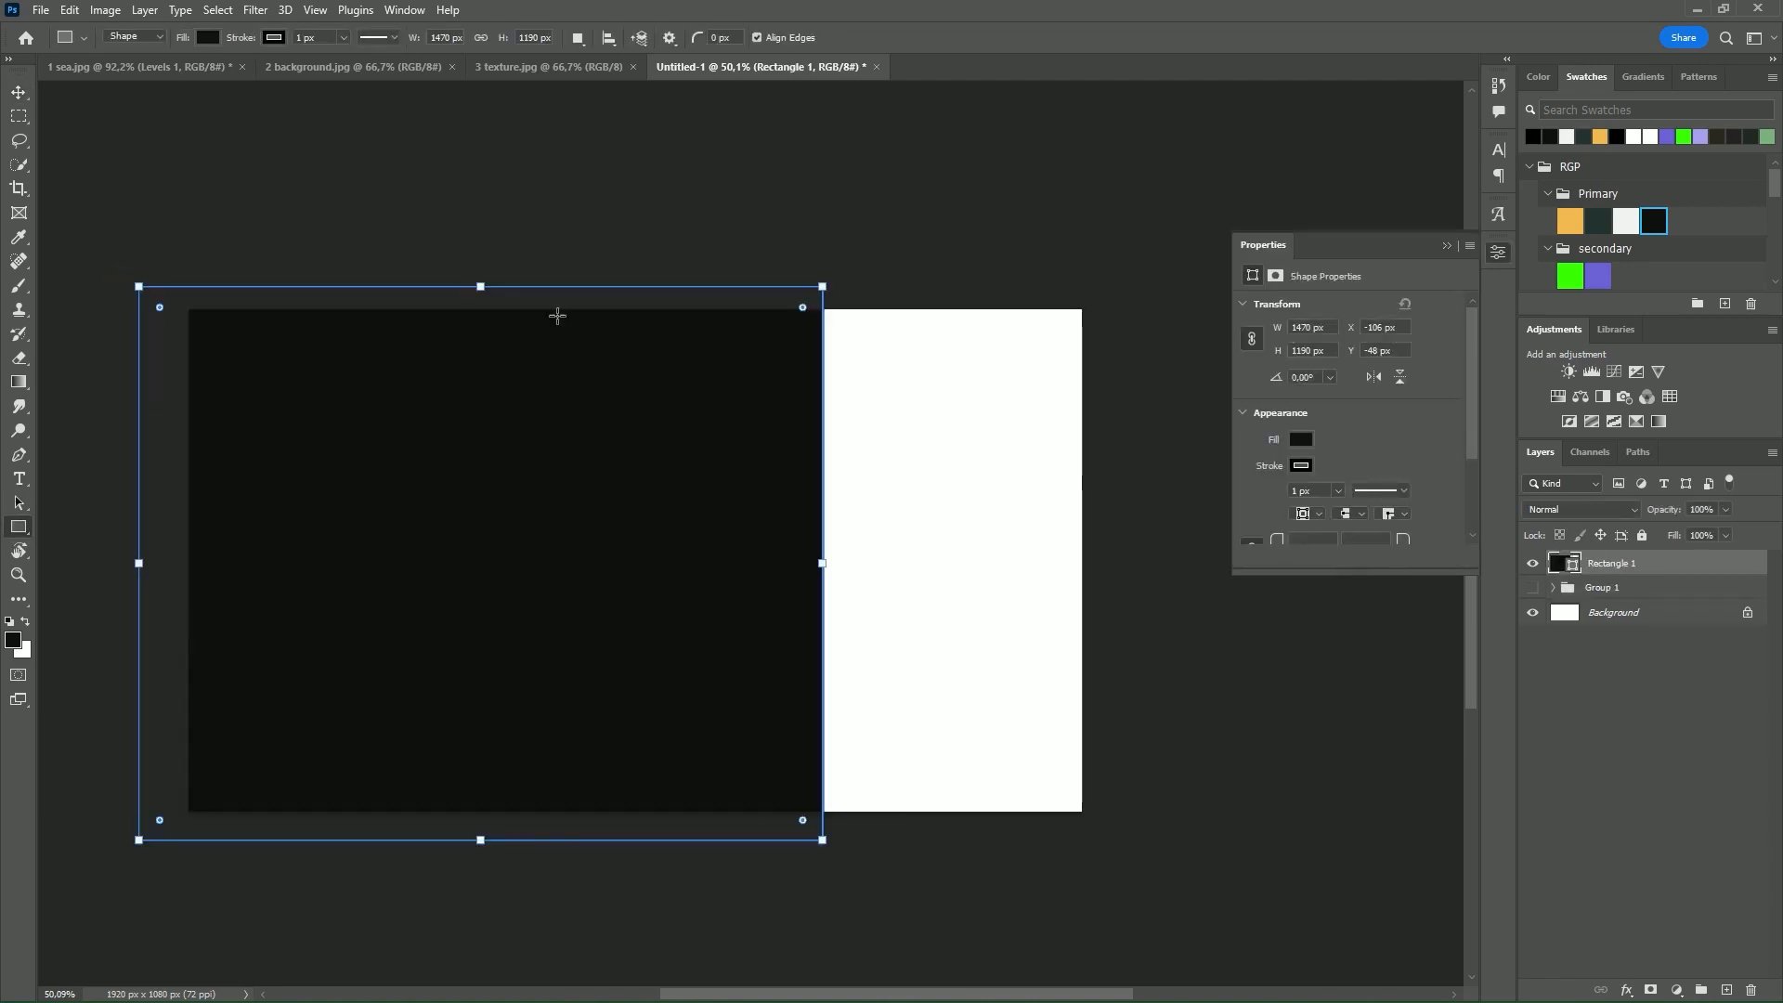
{"action": "left_click", "coordinate": [189, 68]}
{"action": "key", "text": "v"}
{"action": "left_click_drag", "start_coordinate": [305, 284], "coordinate": [620, 400]}
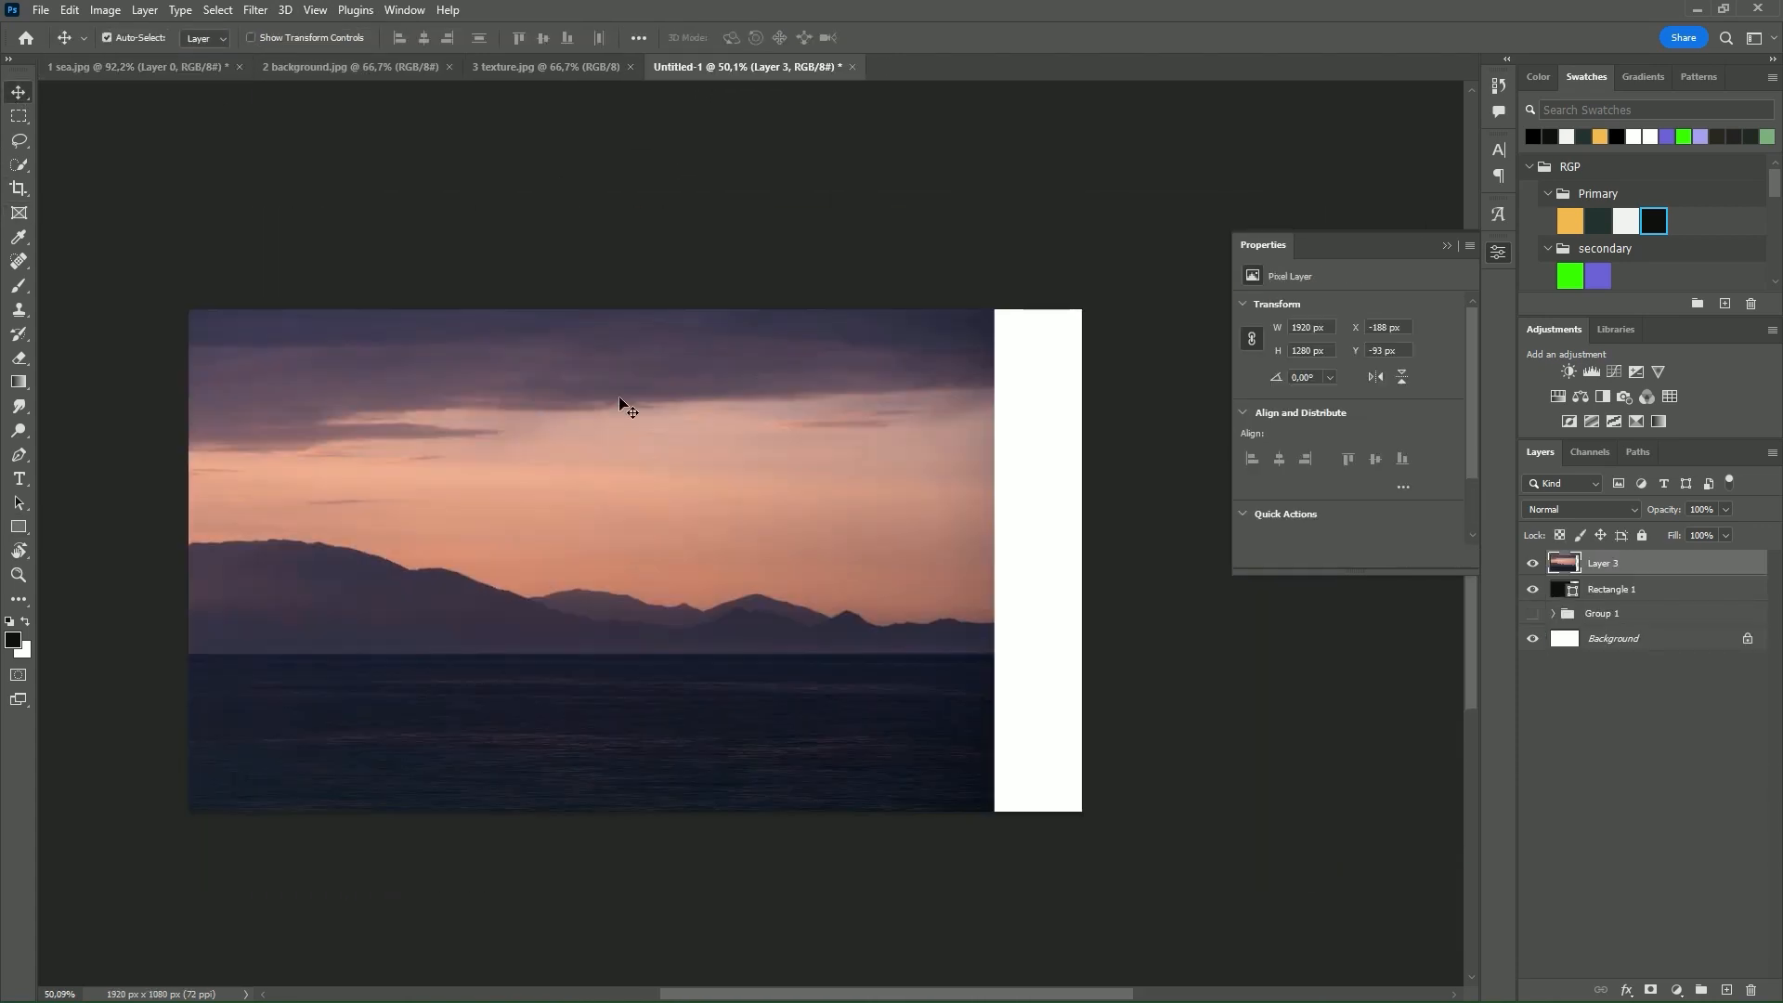
Step: Clip the sea photo to the rectangle and shift it about 80 px left and 107 px up inside it
{"action": "left_click", "coordinate": [1656, 576], "text": "alt"}
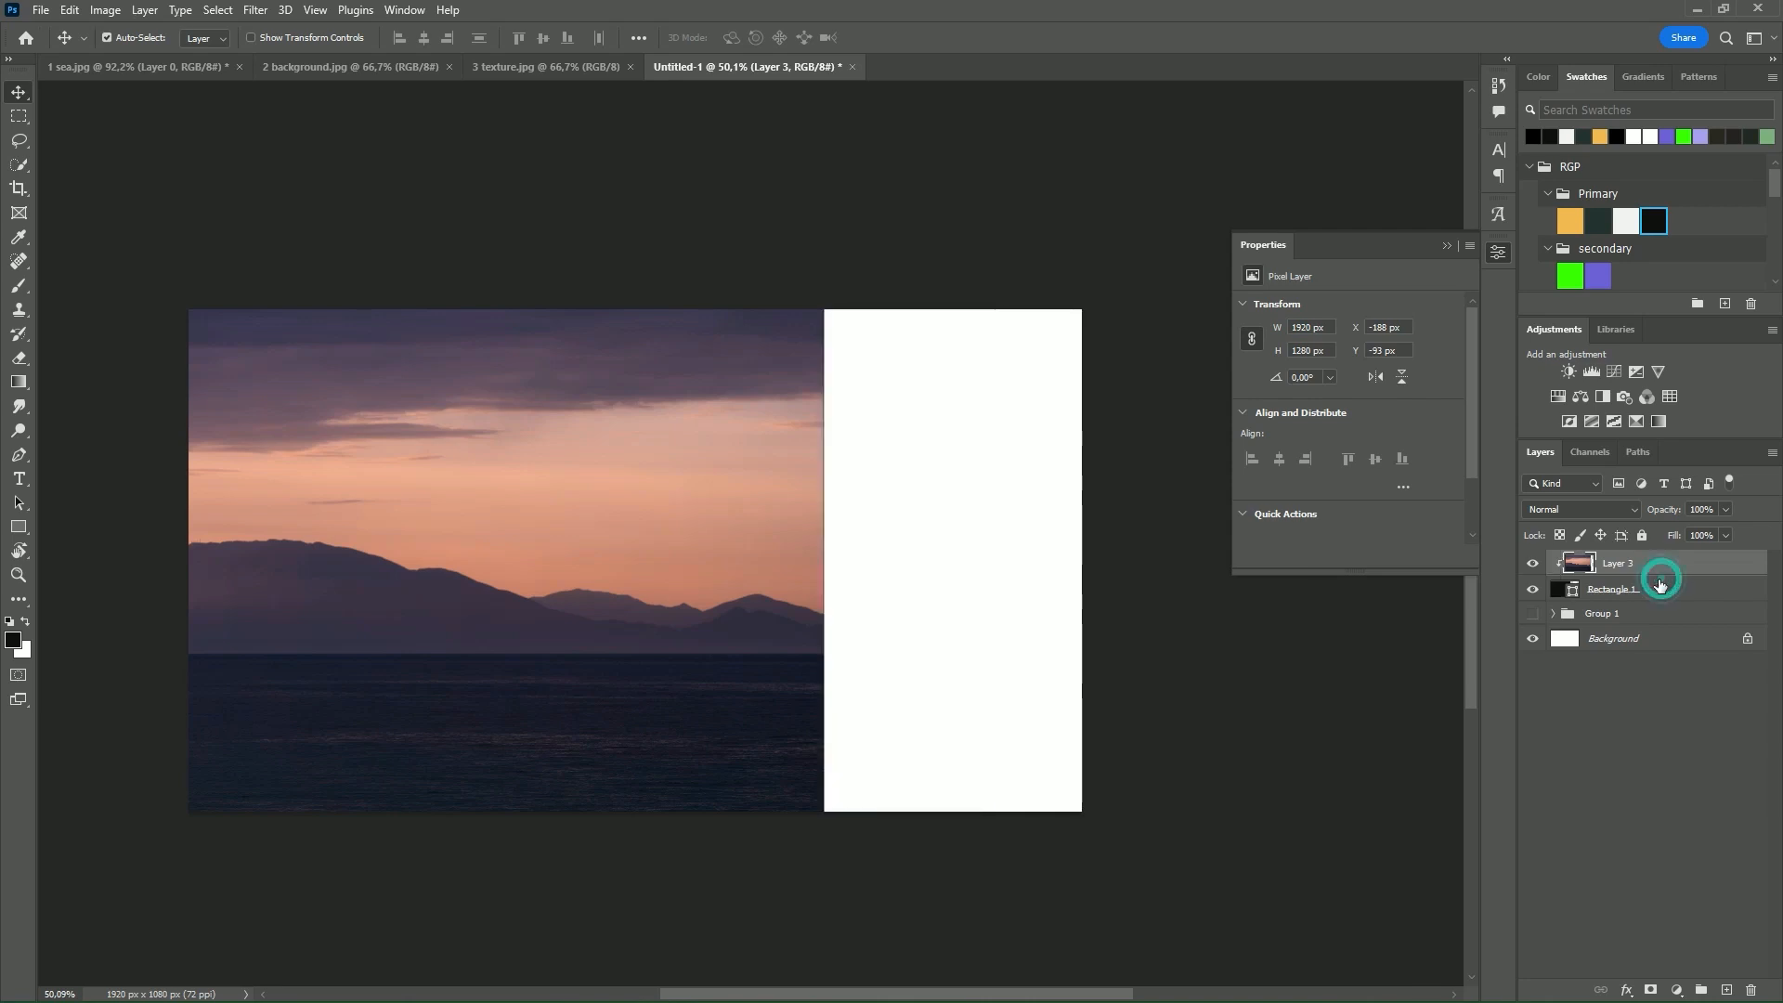
{"action": "left_click_drag", "start_coordinate": [776, 488], "coordinate": [617, 595]}
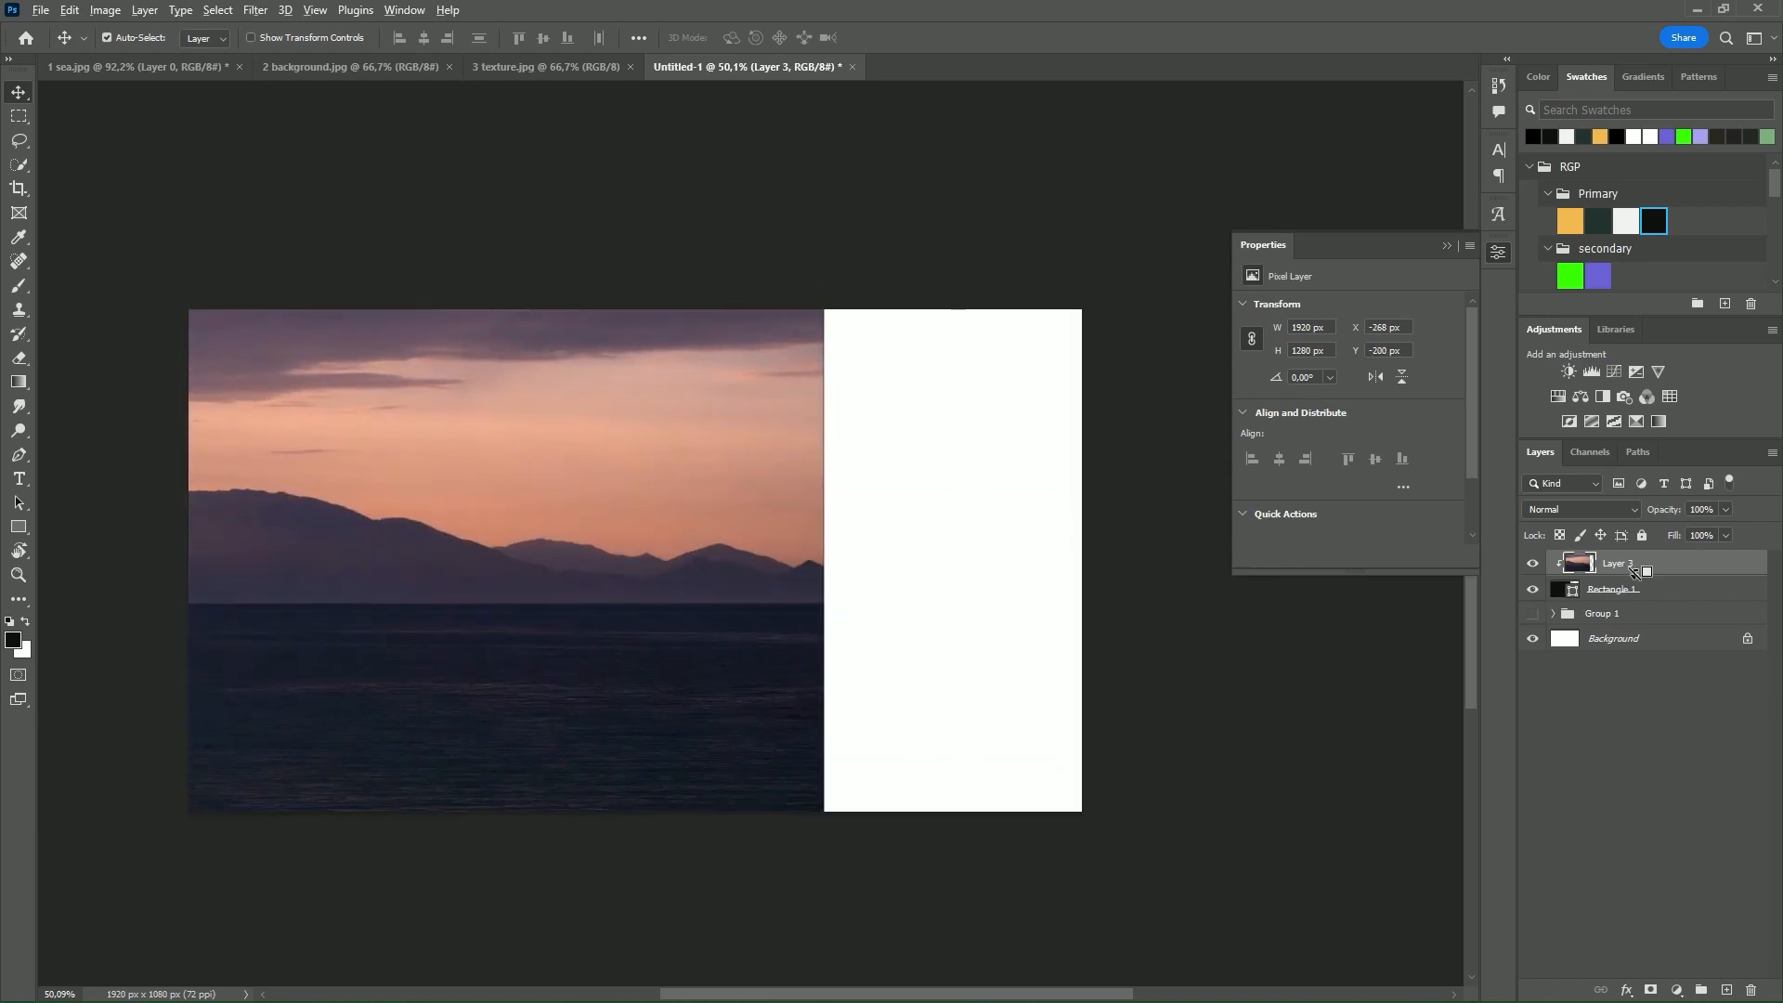
Step: Release the sea photo's clipping mask, and hide both the photo and the rectangle
{"action": "left_click", "coordinate": [1637, 578], "text": "alt"}
{"action": "left_click", "coordinate": [1533, 589]}
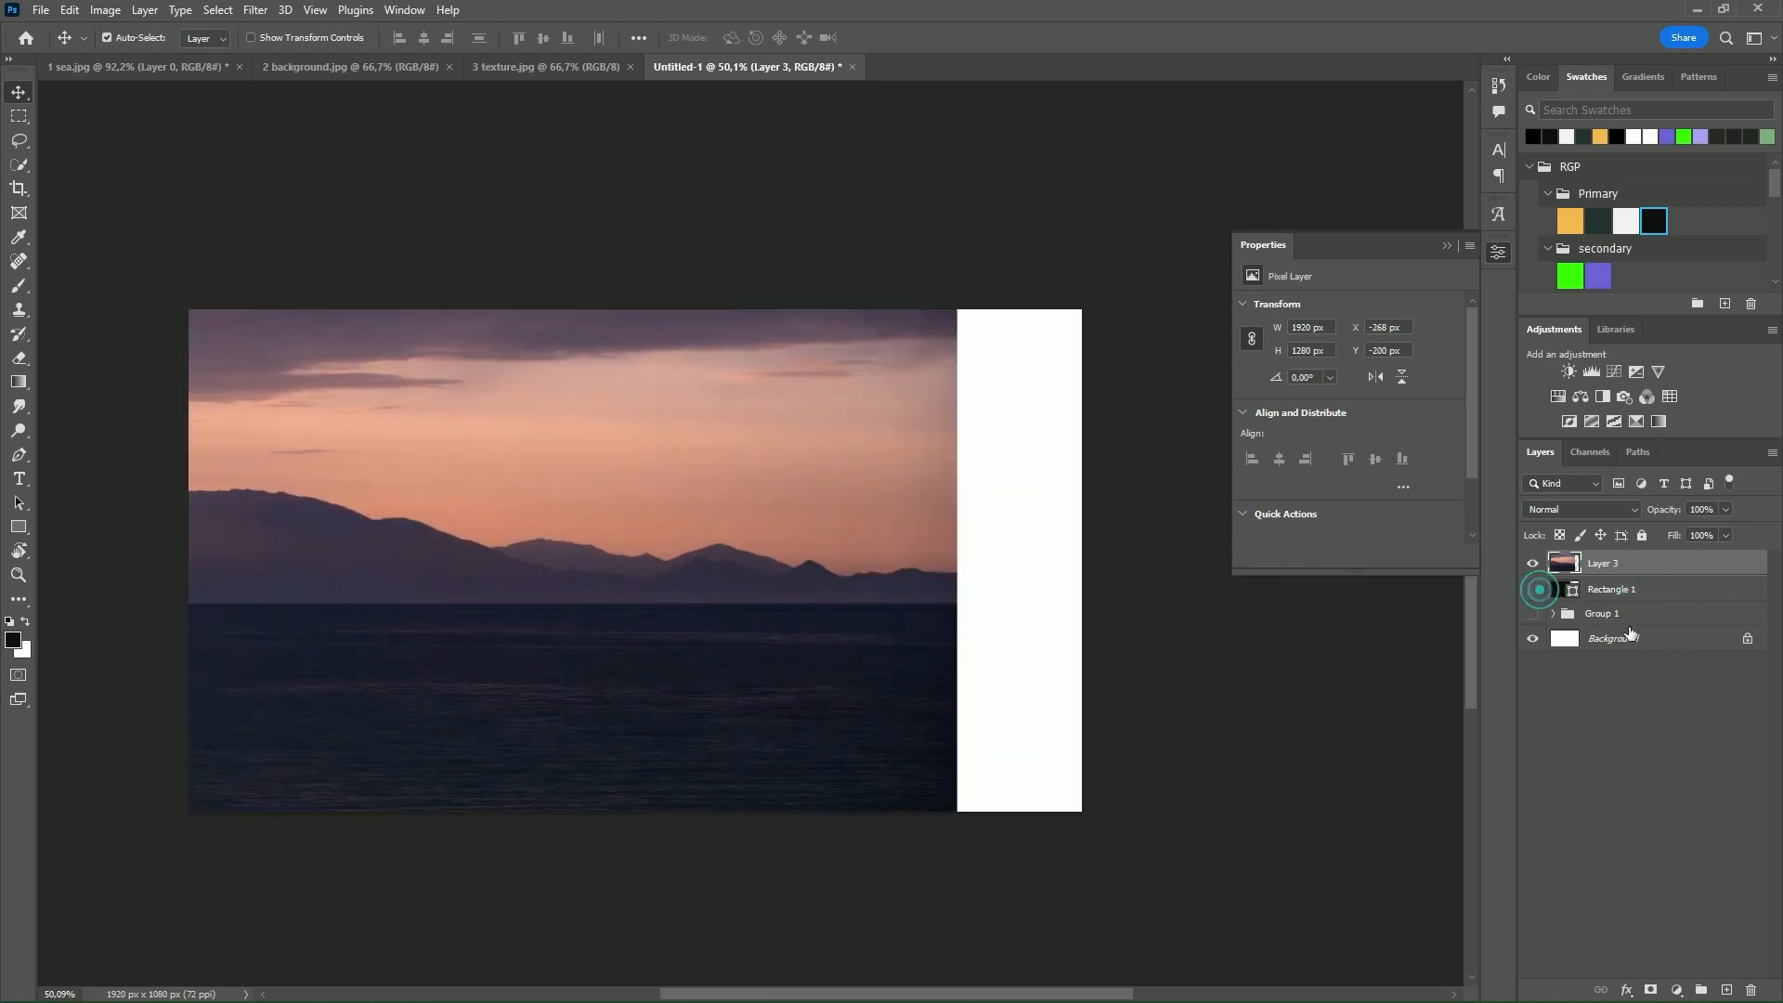
{"action": "left_click", "coordinate": [1532, 563]}
Step: Draw a black circle about 685 px wide in the canvas centre beneath the sea photo, and show the photo again
{"action": "left_click", "coordinate": [19, 527]}
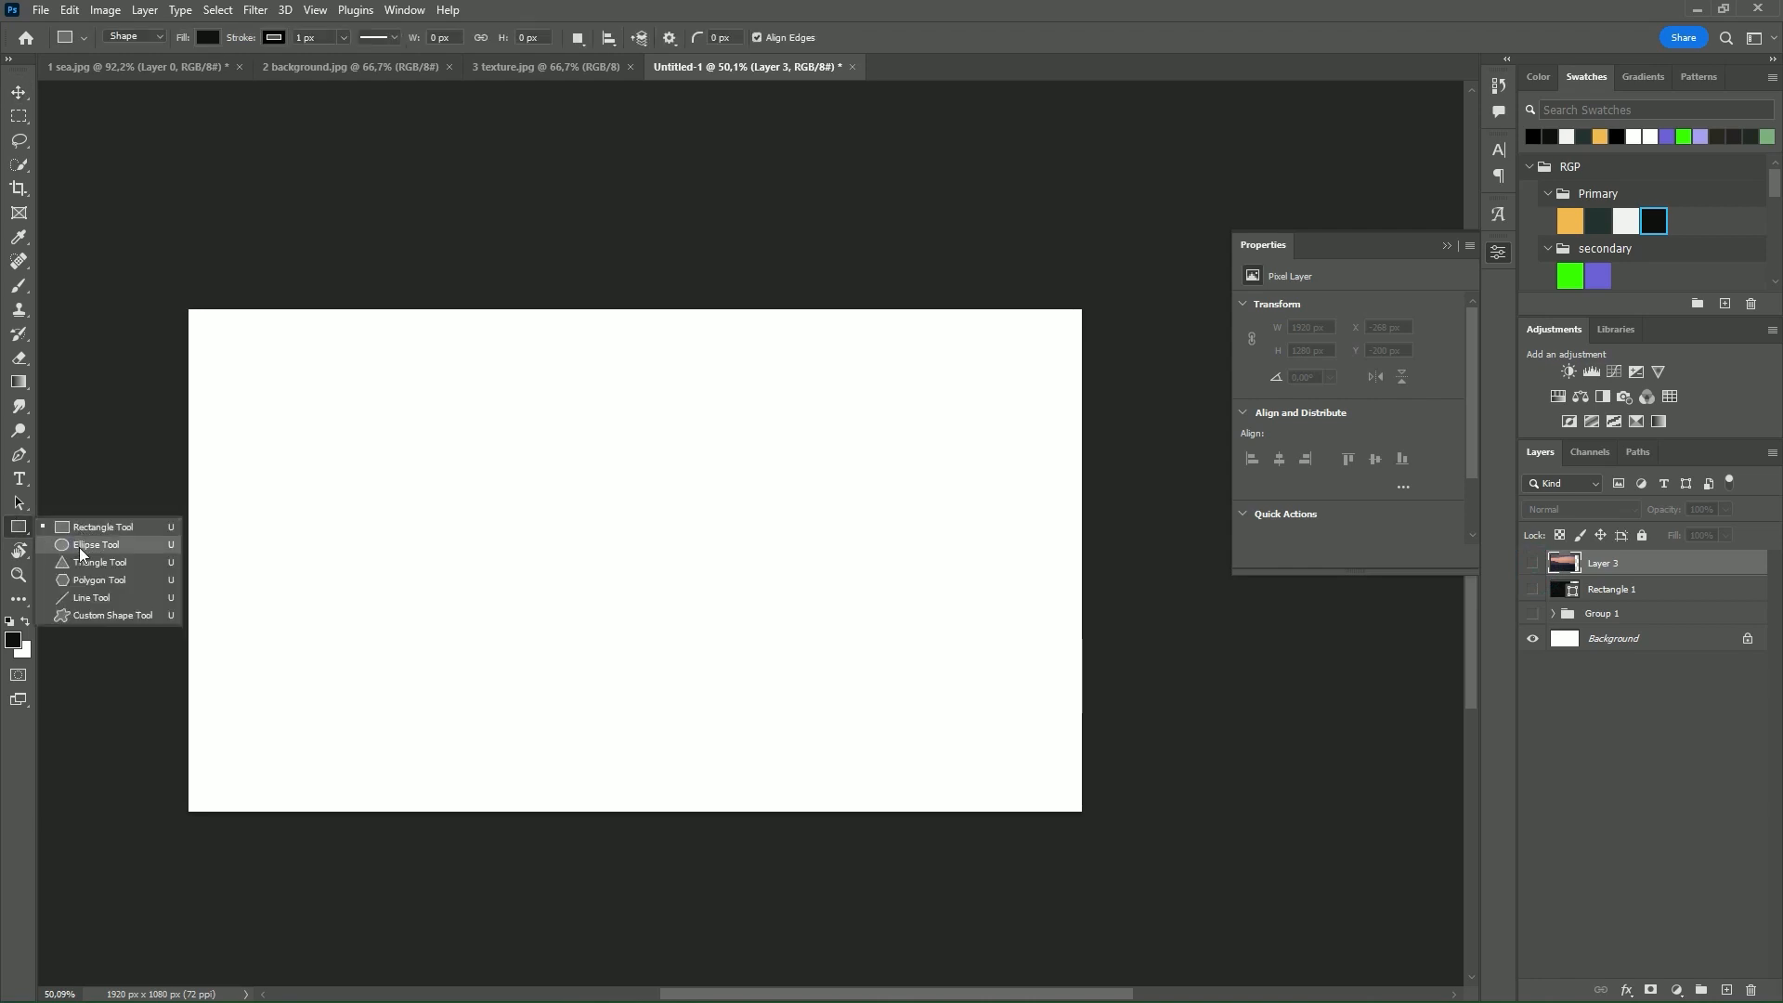
{"action": "left_click", "coordinate": [93, 544]}
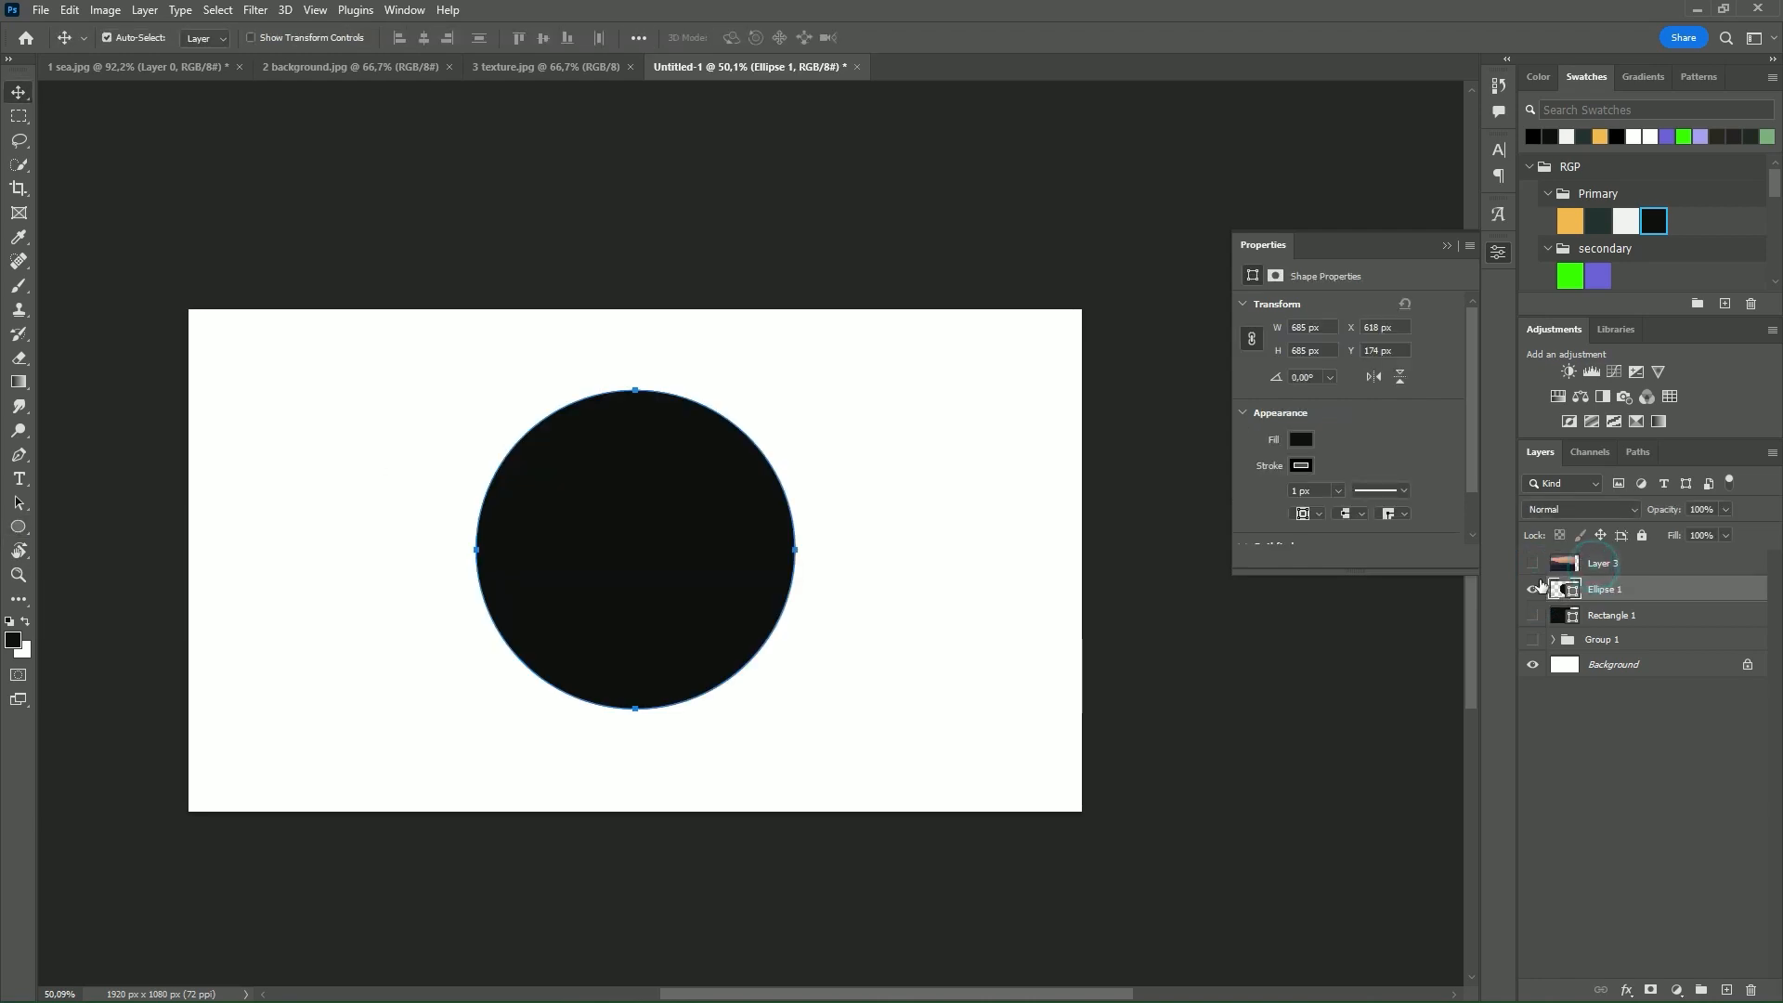
{"action": "left_click", "coordinate": [1534, 564]}
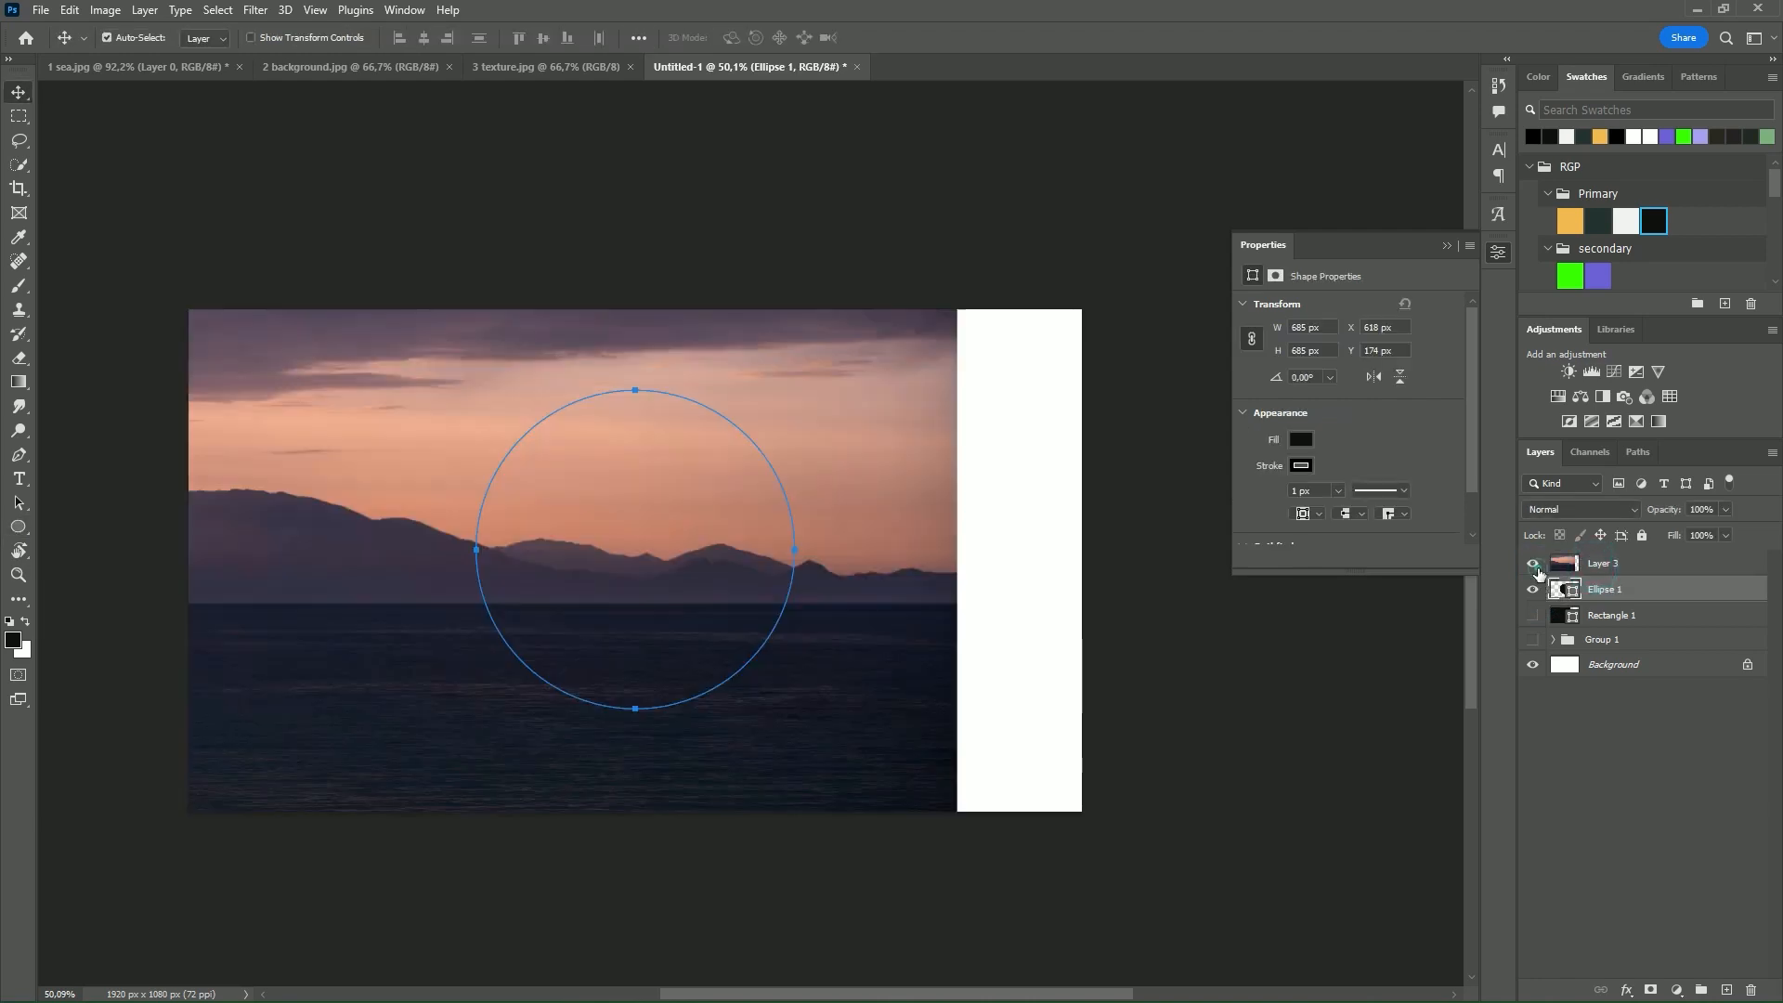
Step: Clip the sea photo to the circle and shift it about 48 px left and 44 px up inside it
{"action": "left_click", "coordinate": [1640, 570], "text": "alt"}
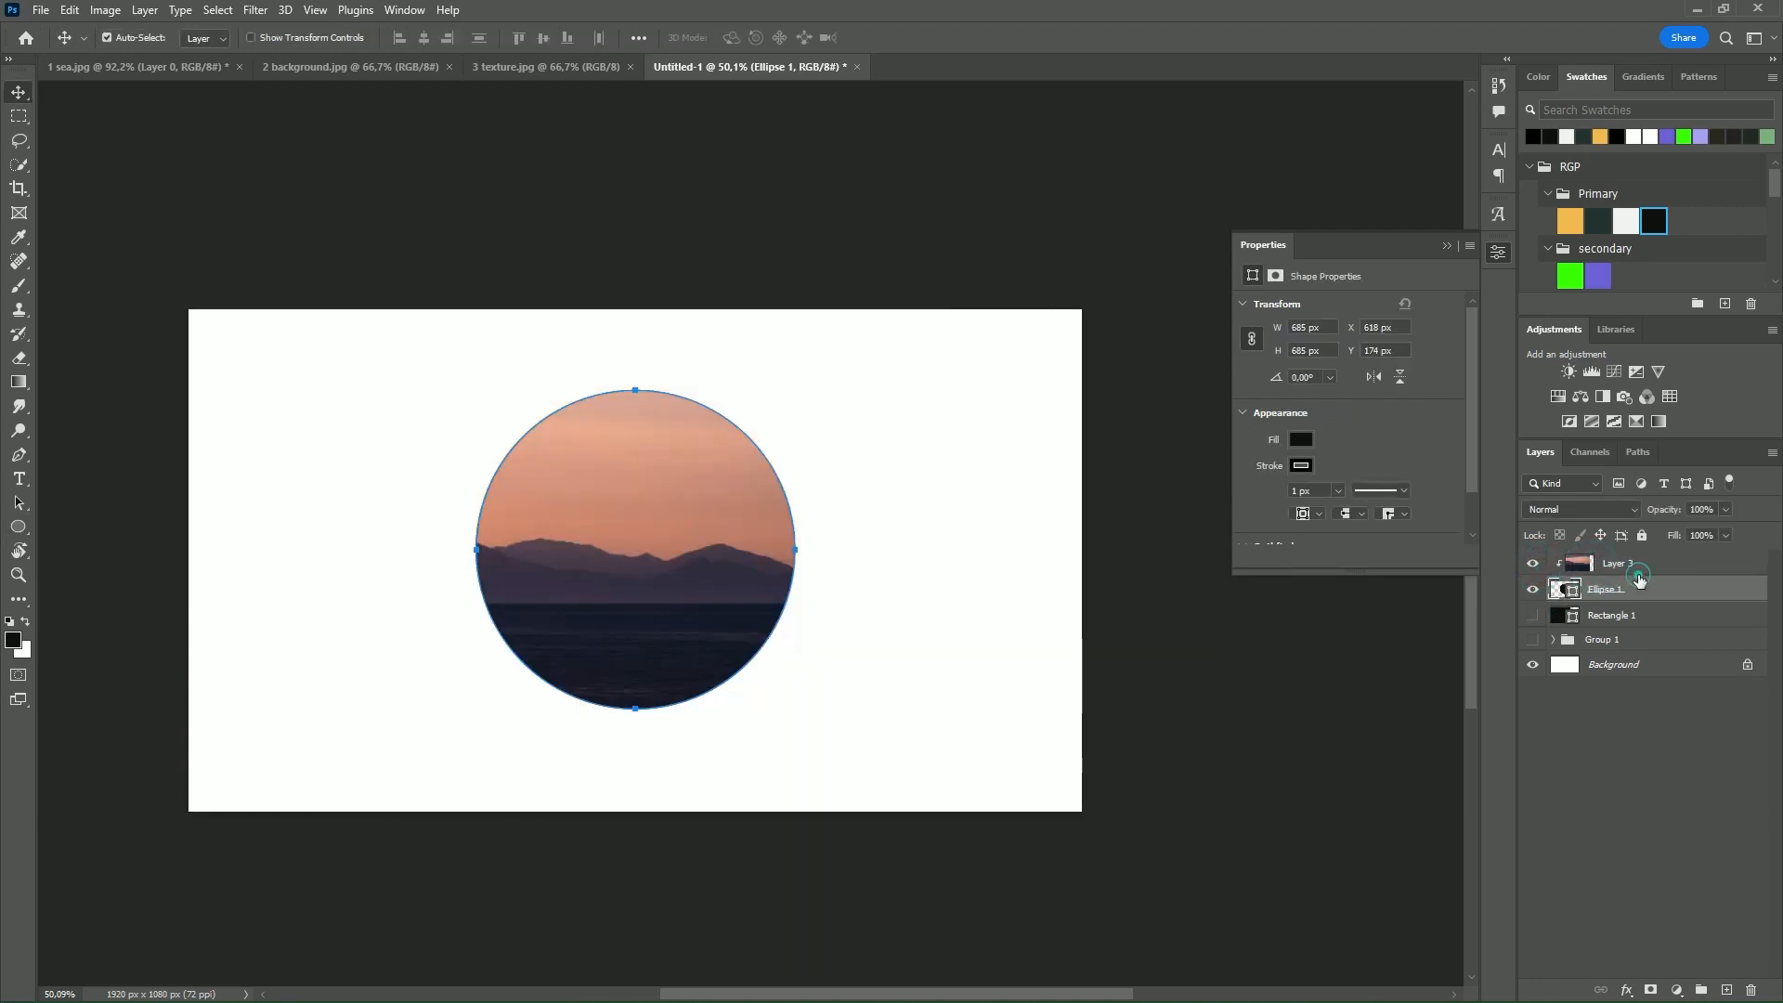
{"action": "left_click", "coordinate": [269, 291]}
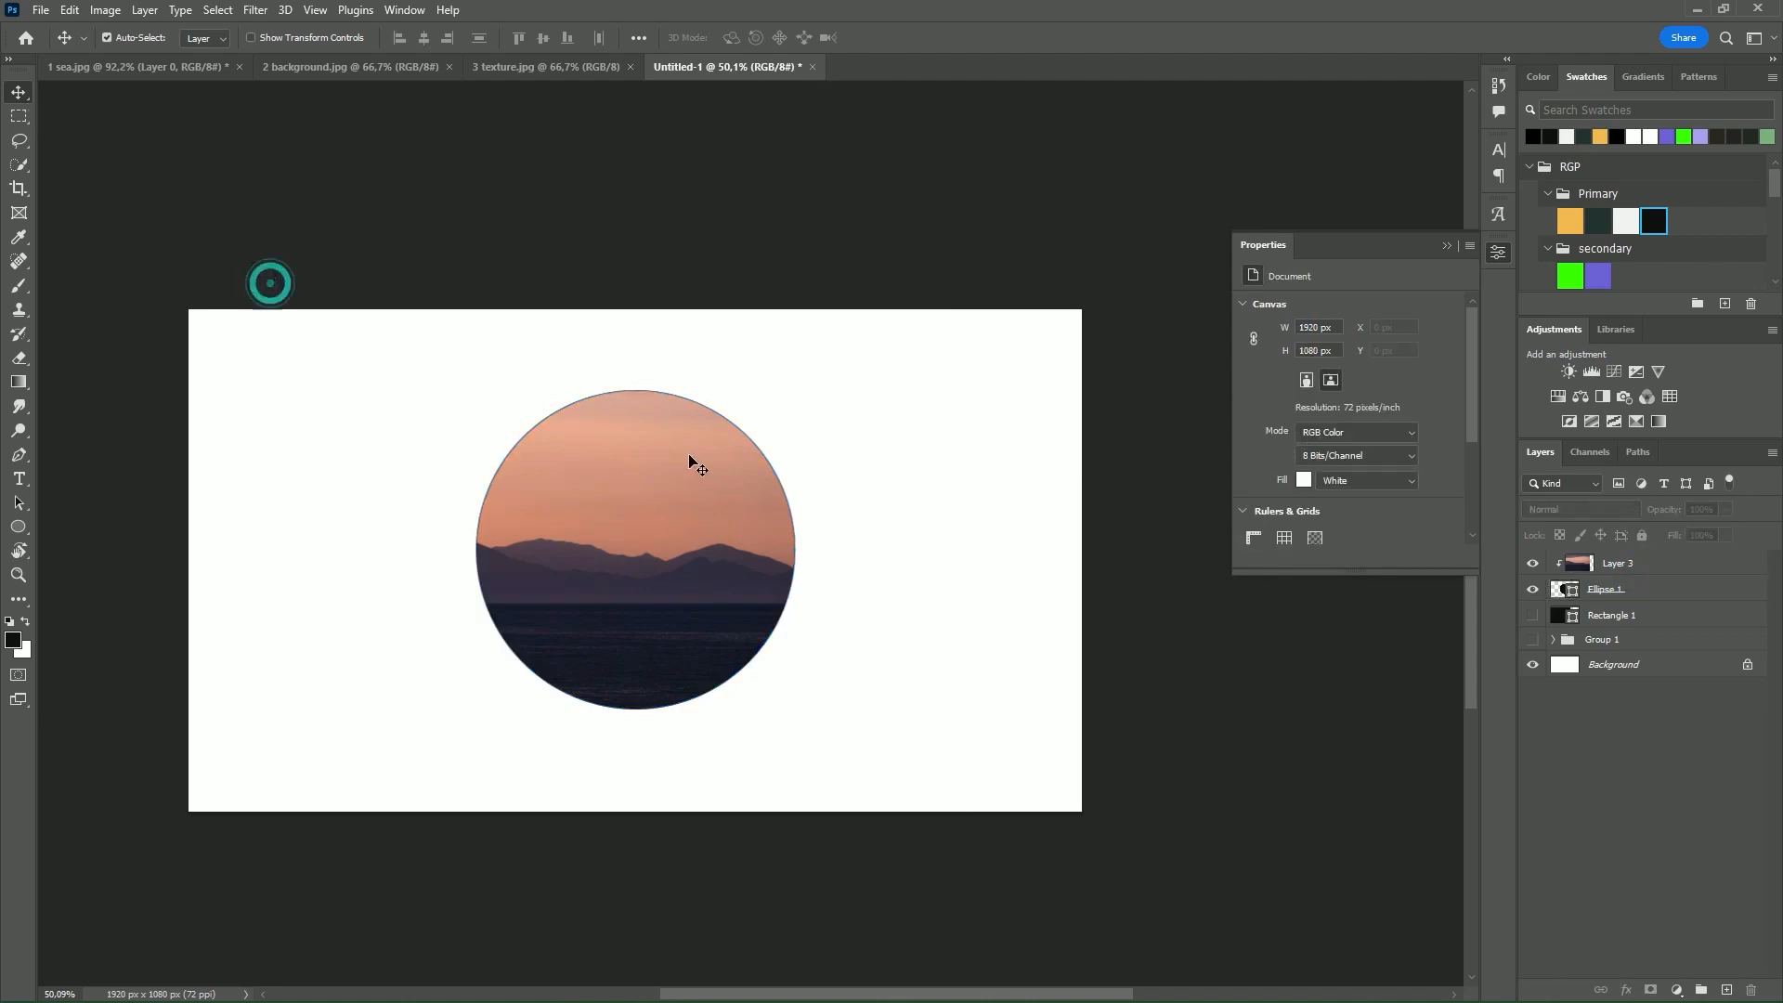
{"action": "left_click_drag", "start_coordinate": [649, 549], "coordinate": [626, 520]}
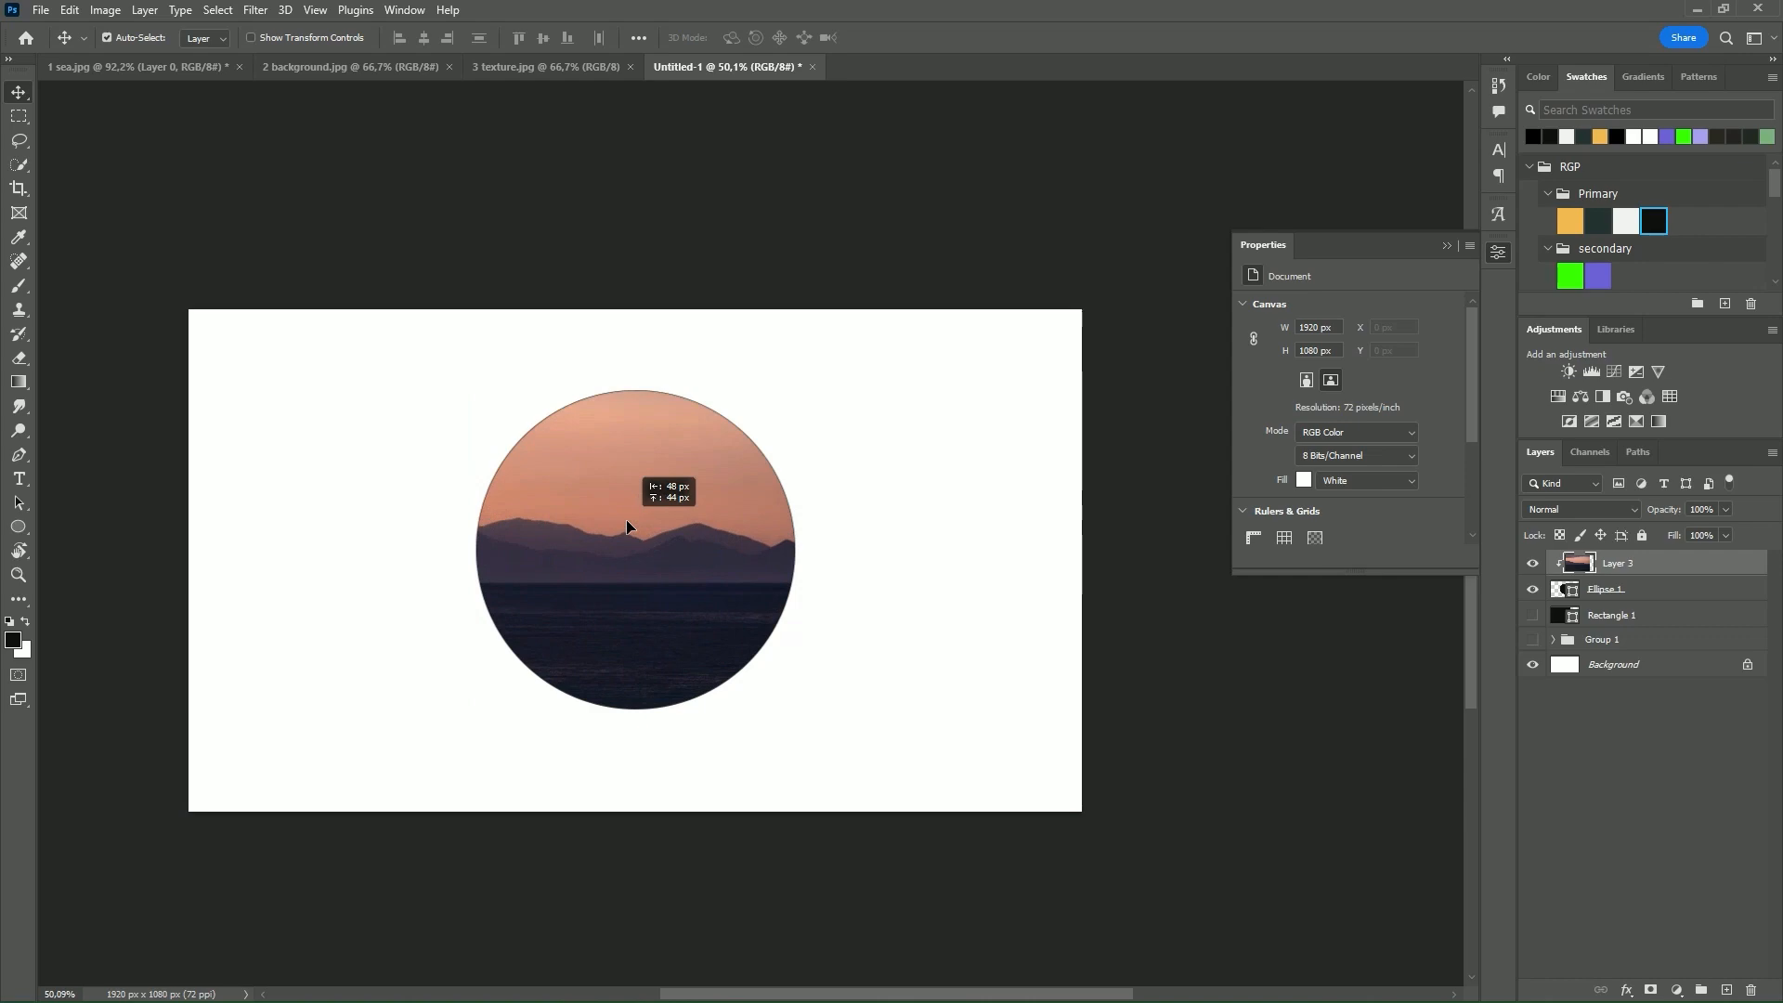